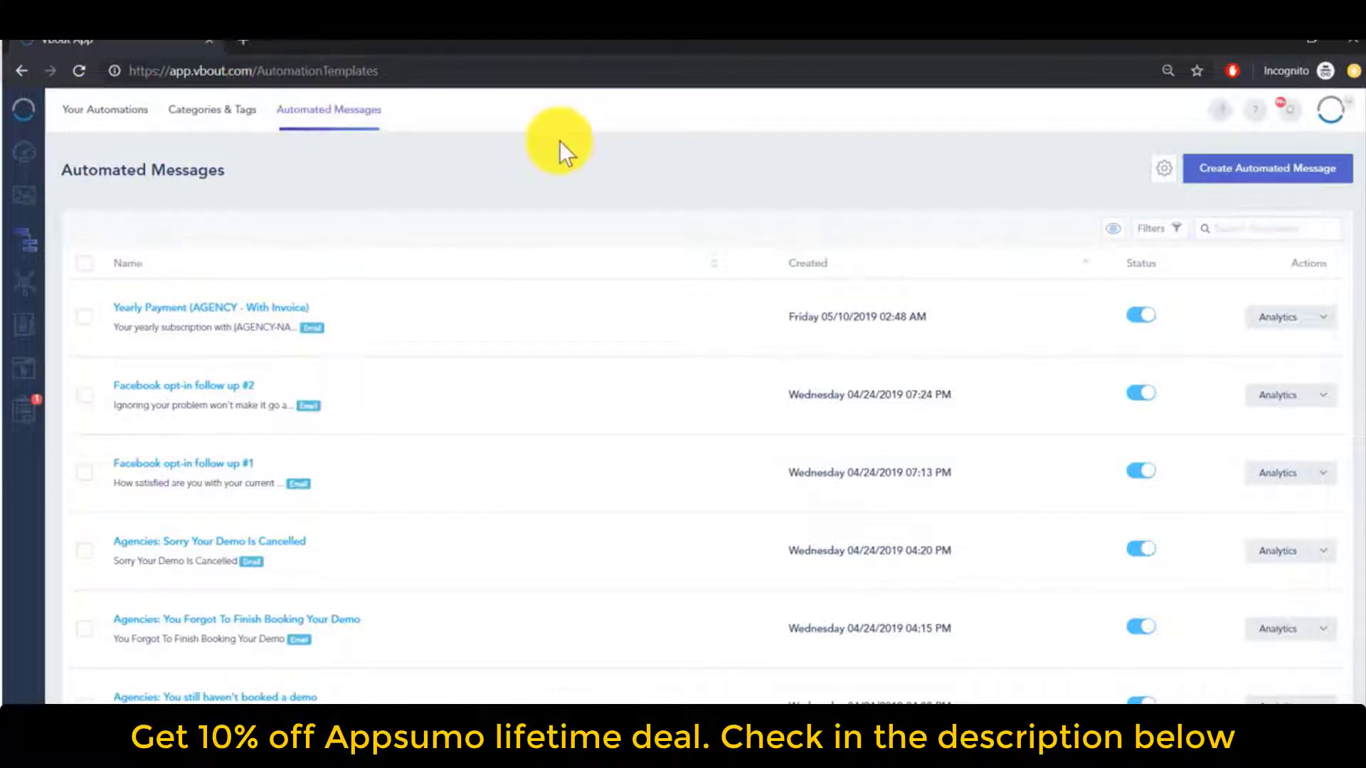
# Browse the automated messages list and view the actions available for the Yearly Payment (AGENCY - With Invoice) message.
pyautogui.scroll(-3, 569, 353)
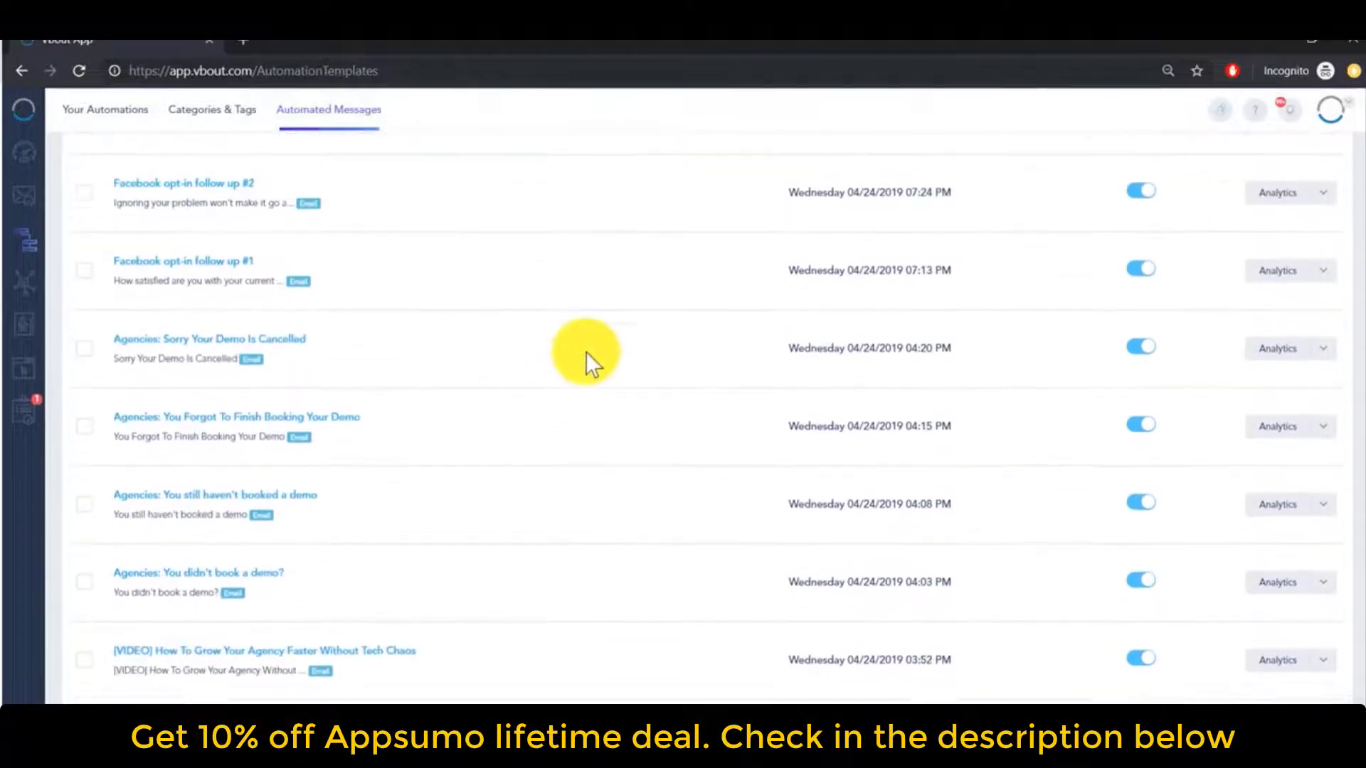
pyautogui.scroll(-3, 587, 351)
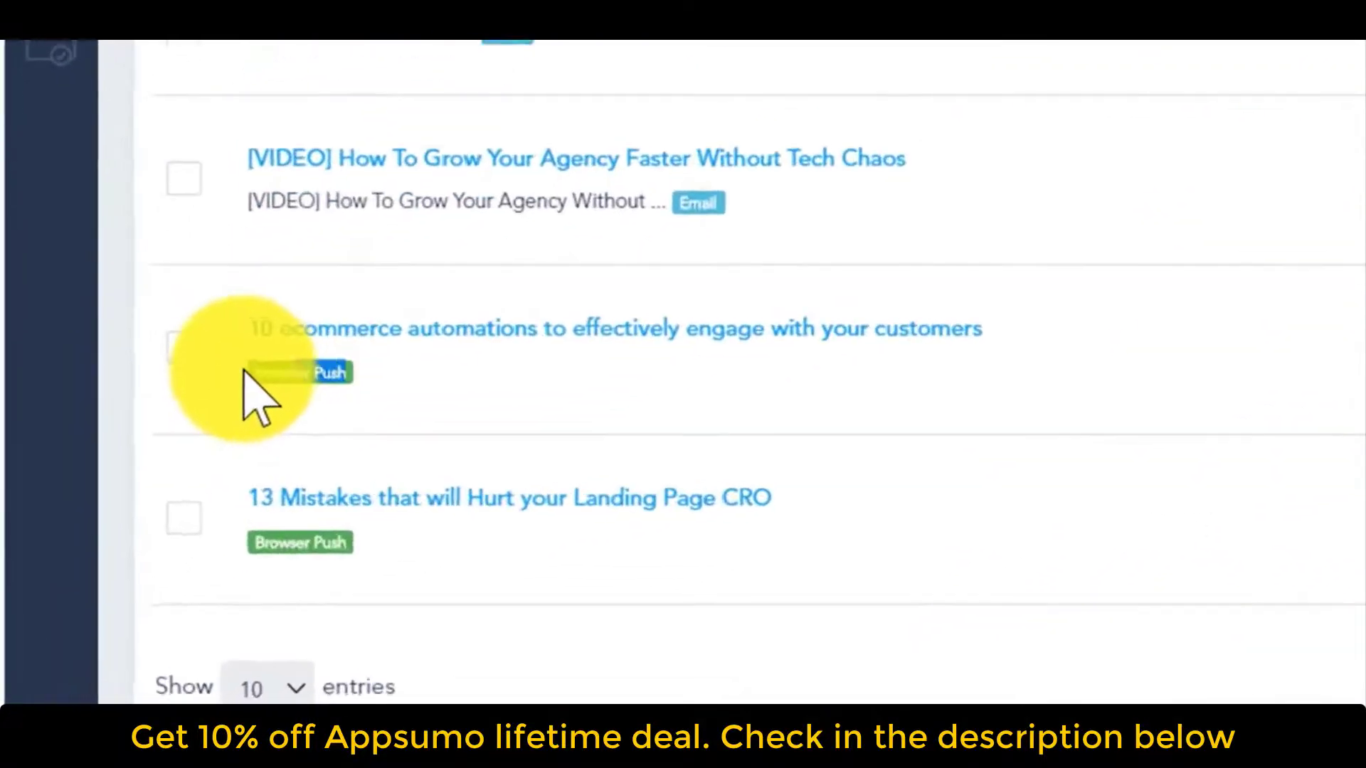
pyautogui.scroll(8, 1332, 189)
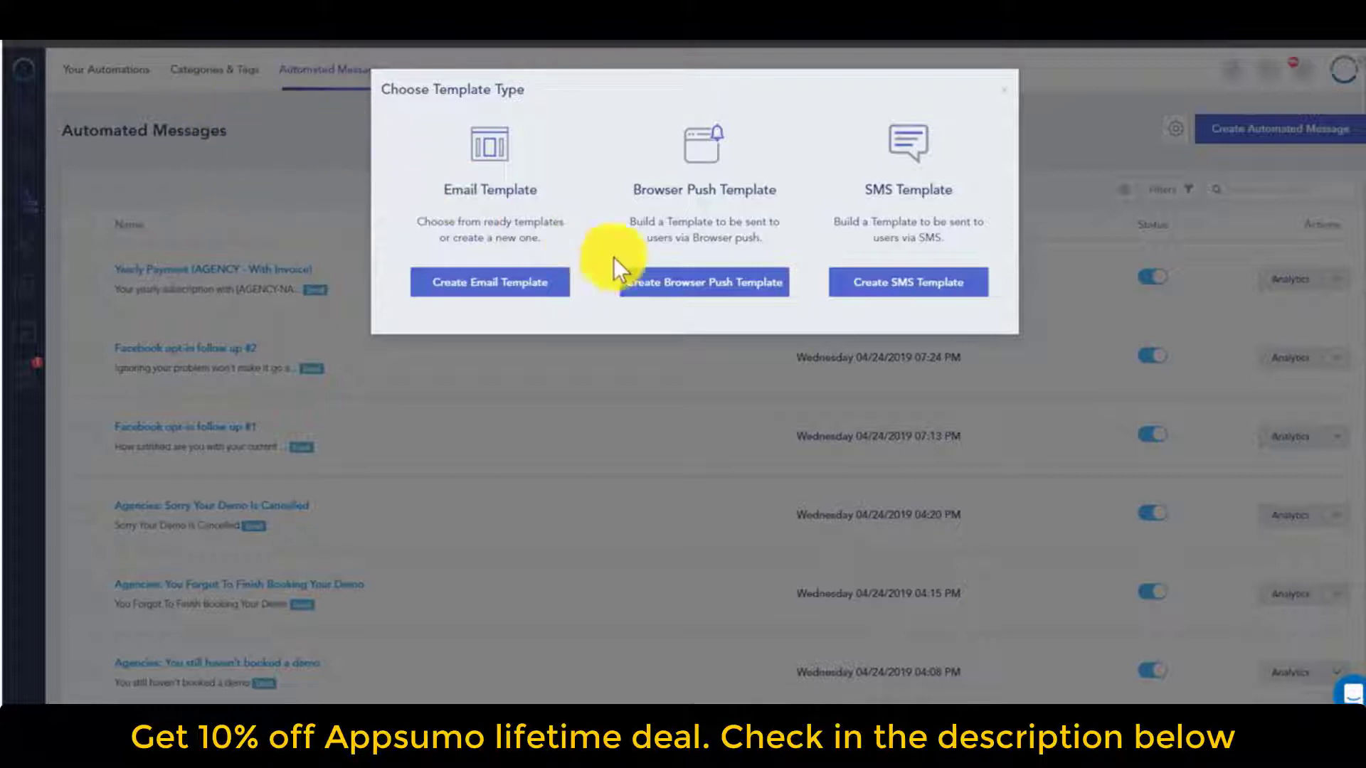
pyautogui.click(1009, 100)
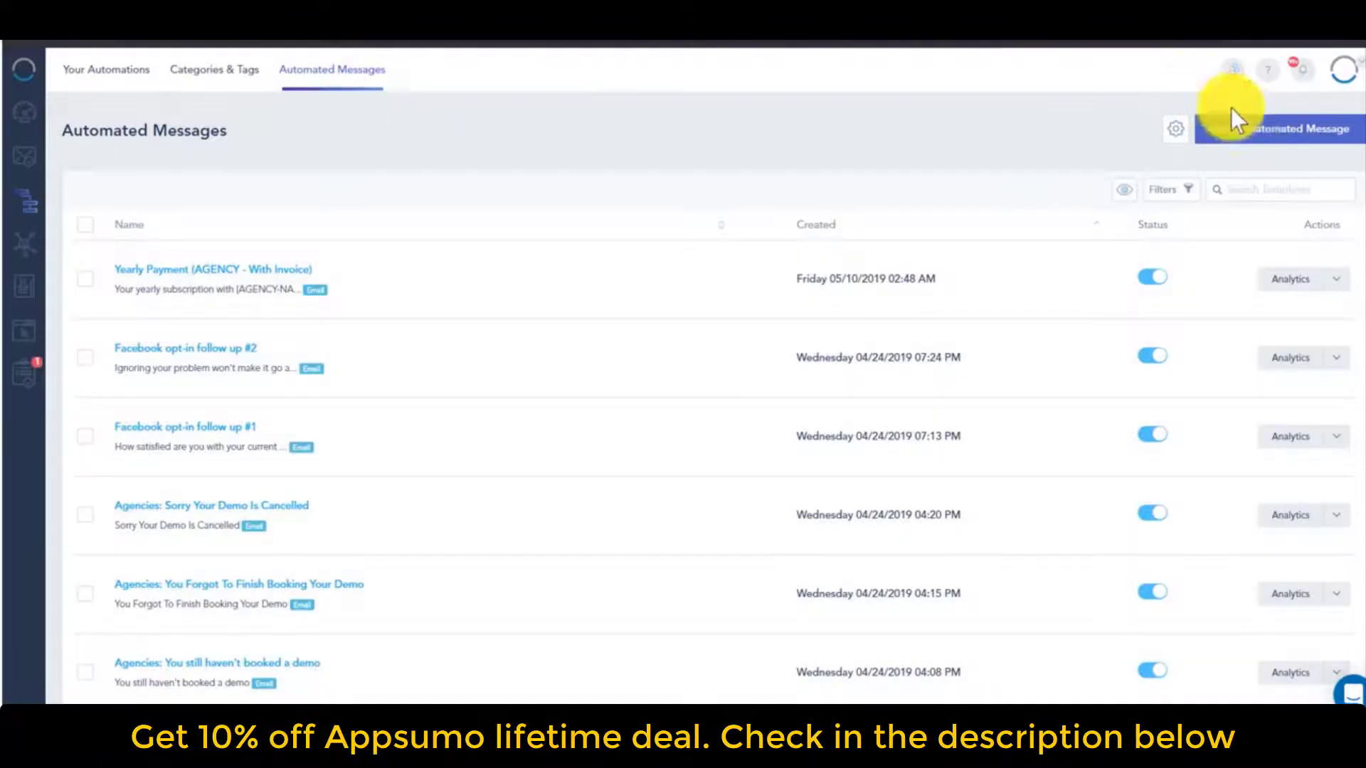
pyautogui.click(1339, 283)
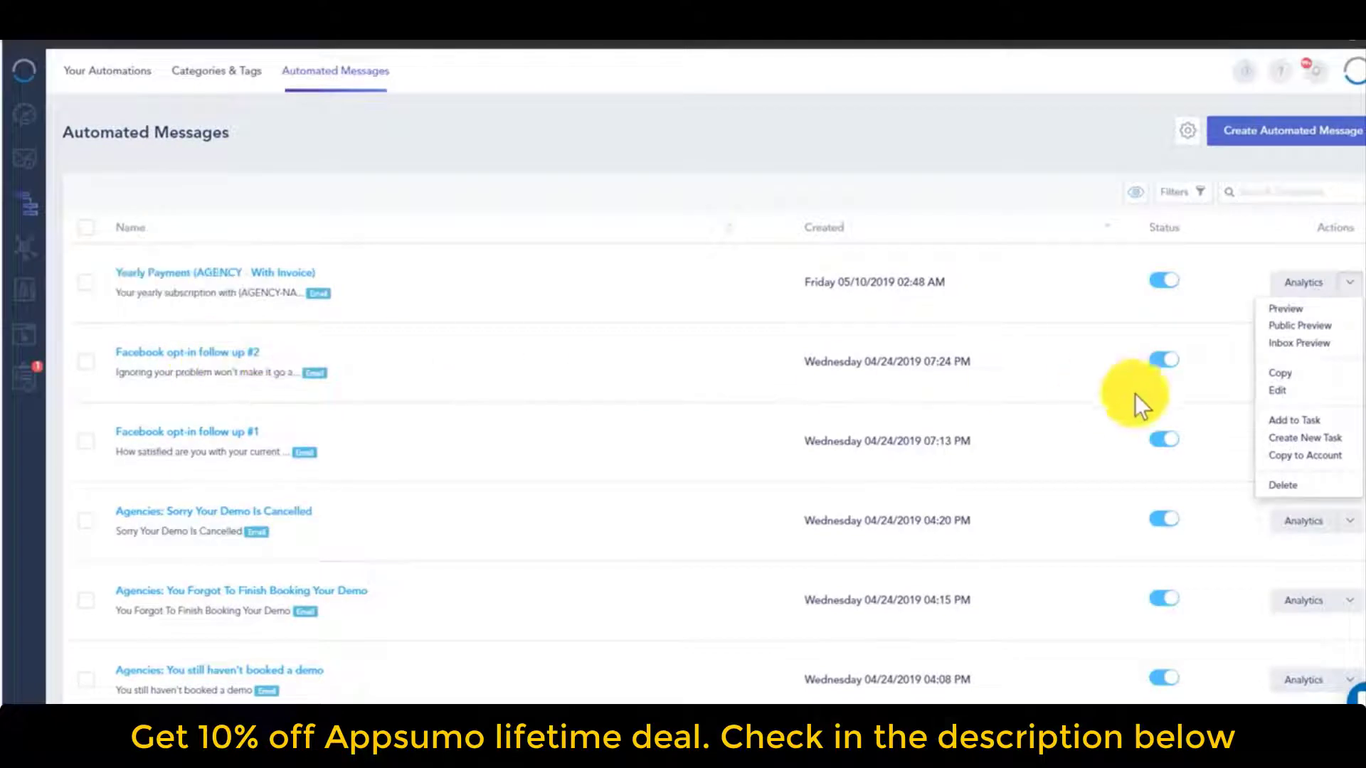
pyautogui.moveTo(208, 284)
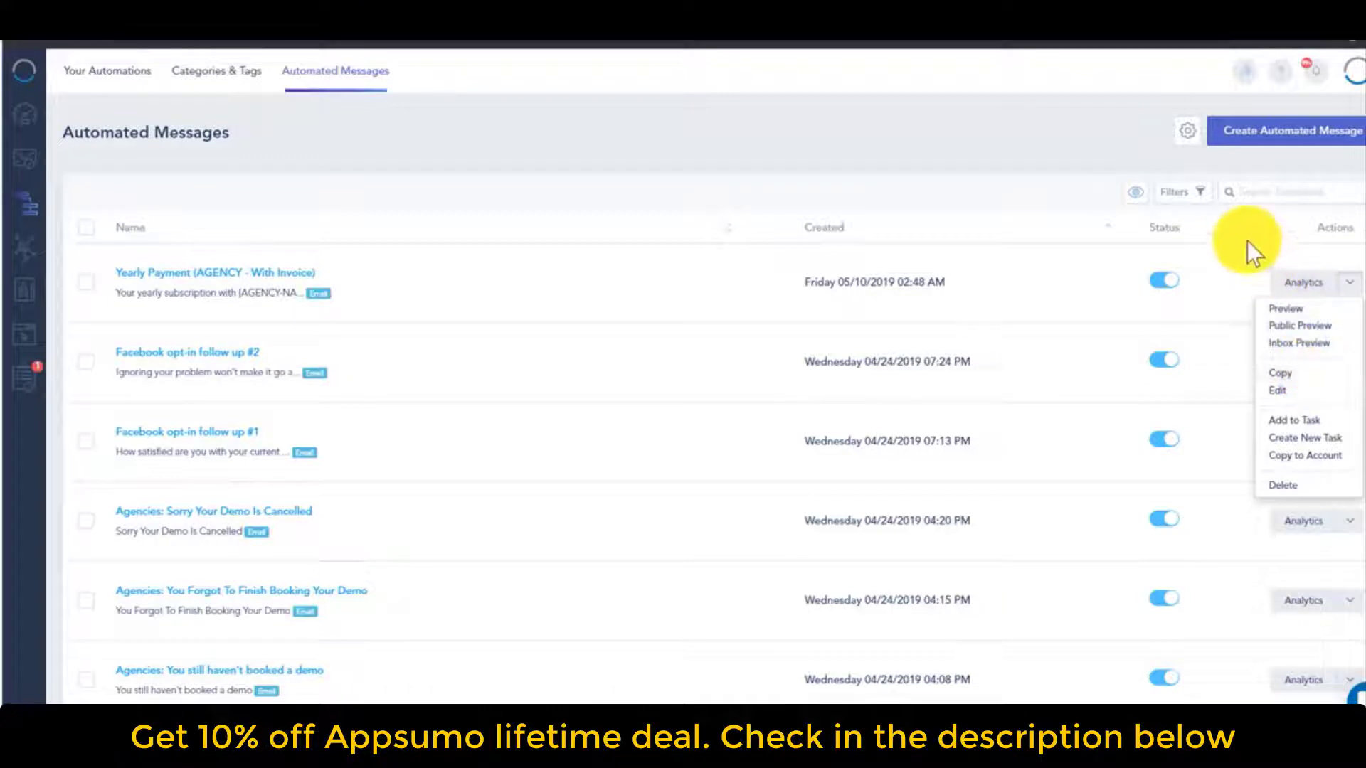
# View the message type filter options and the template types offered for a new automated message.
pyautogui.click(1167, 195)
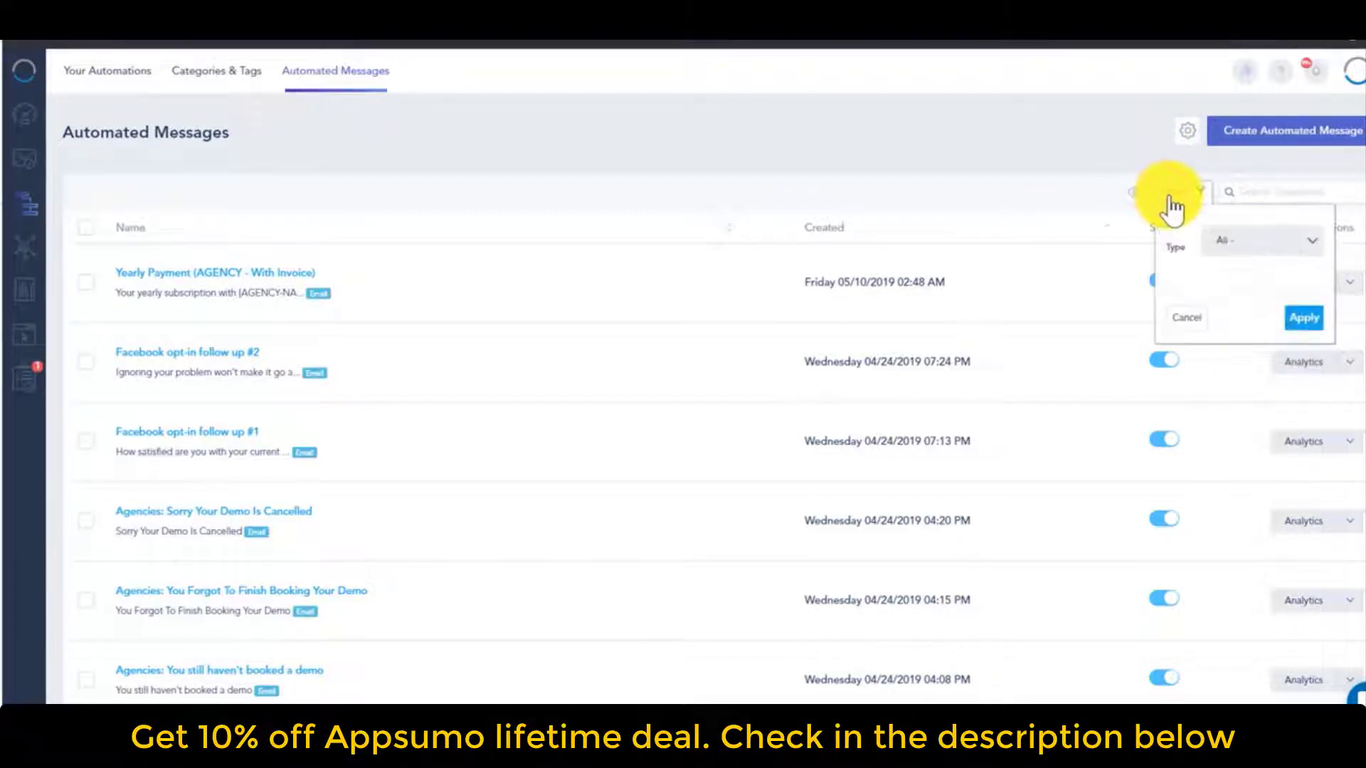
pyautogui.click(1252, 245)
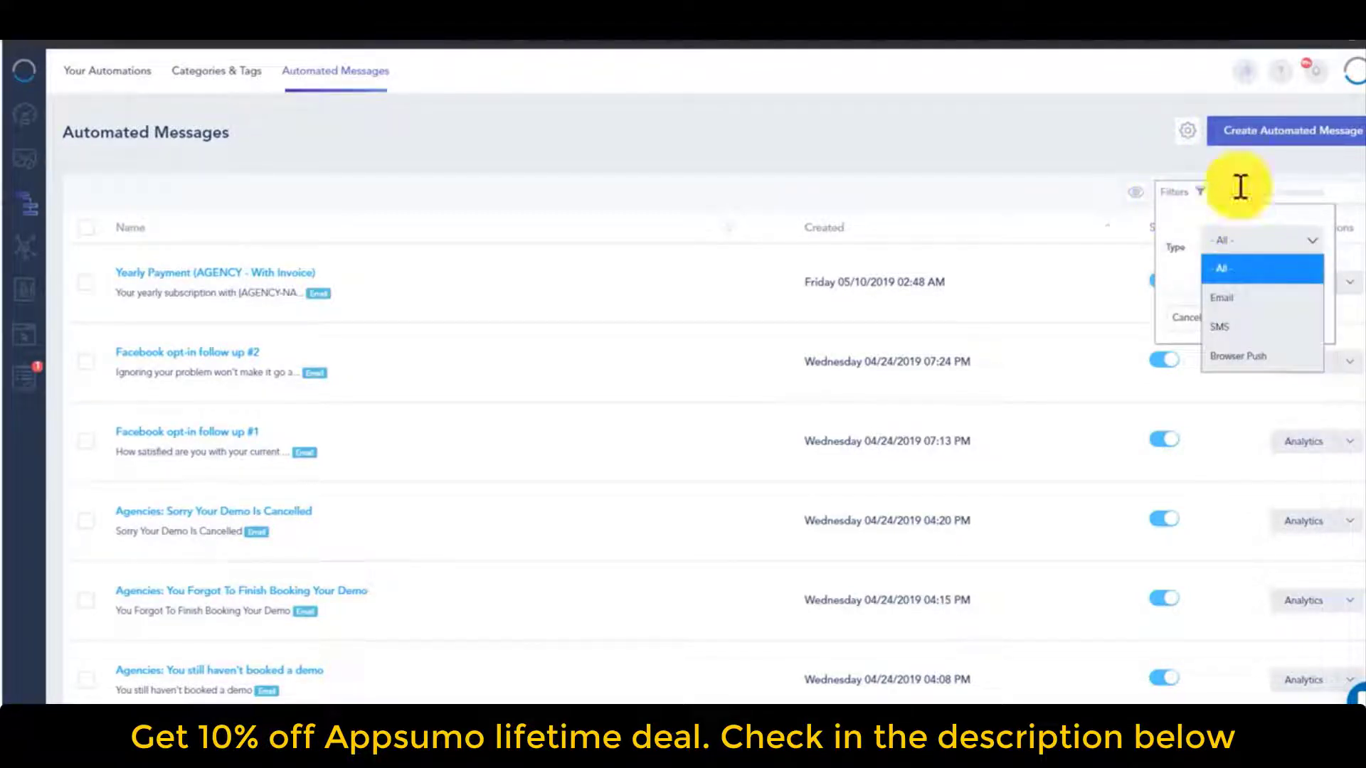
pyautogui.click(1204, 135)
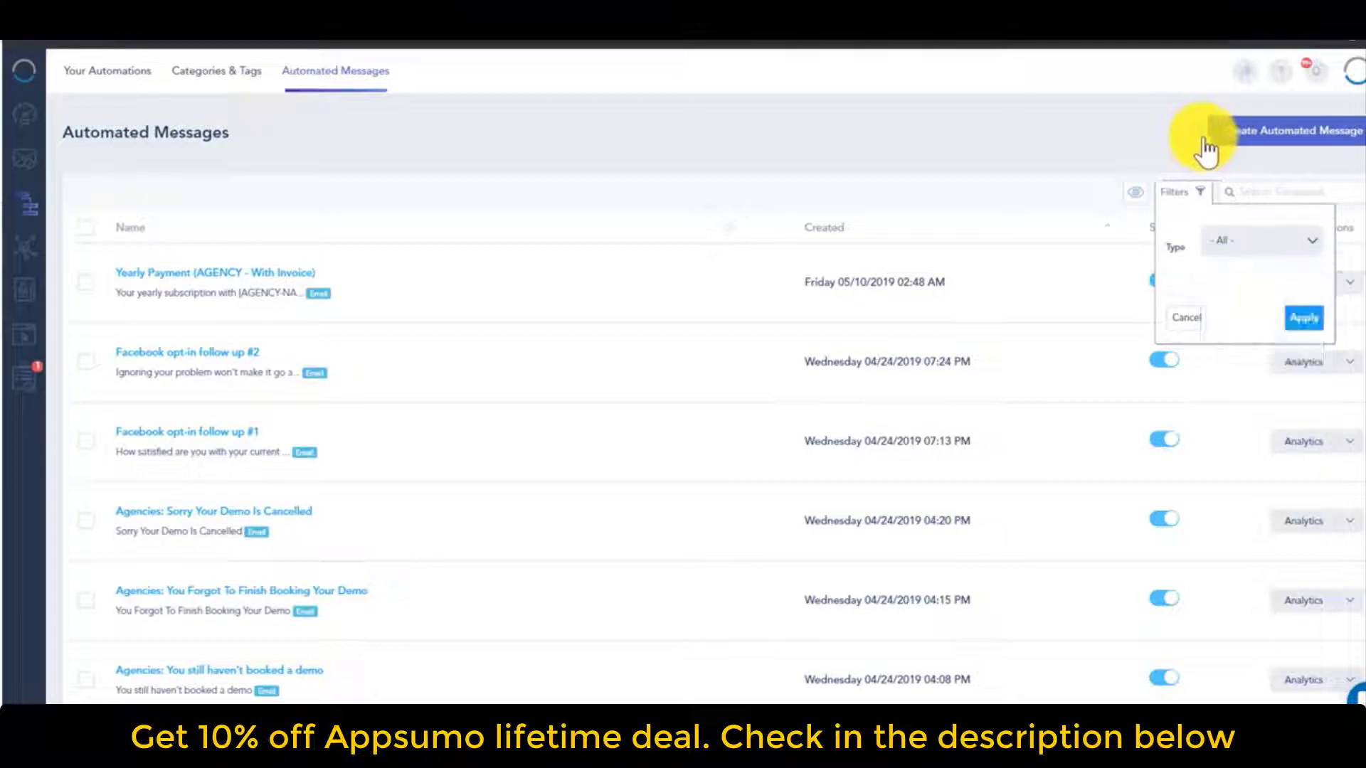
pyautogui.click(1292, 139)
pyautogui.click(1019, 96)
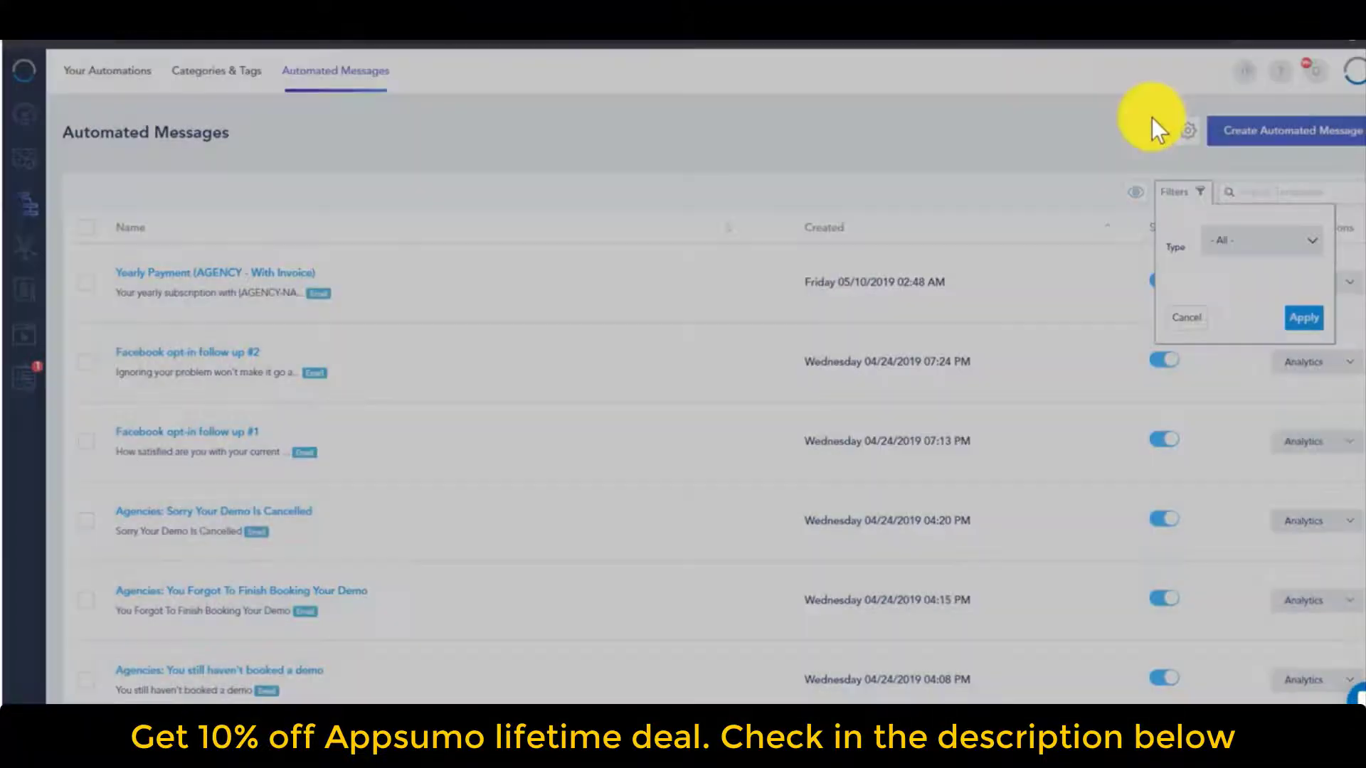
# Open the automation templates and look through the ready-made journeys, including the Education Journey description.
pyautogui.click(103, 73)
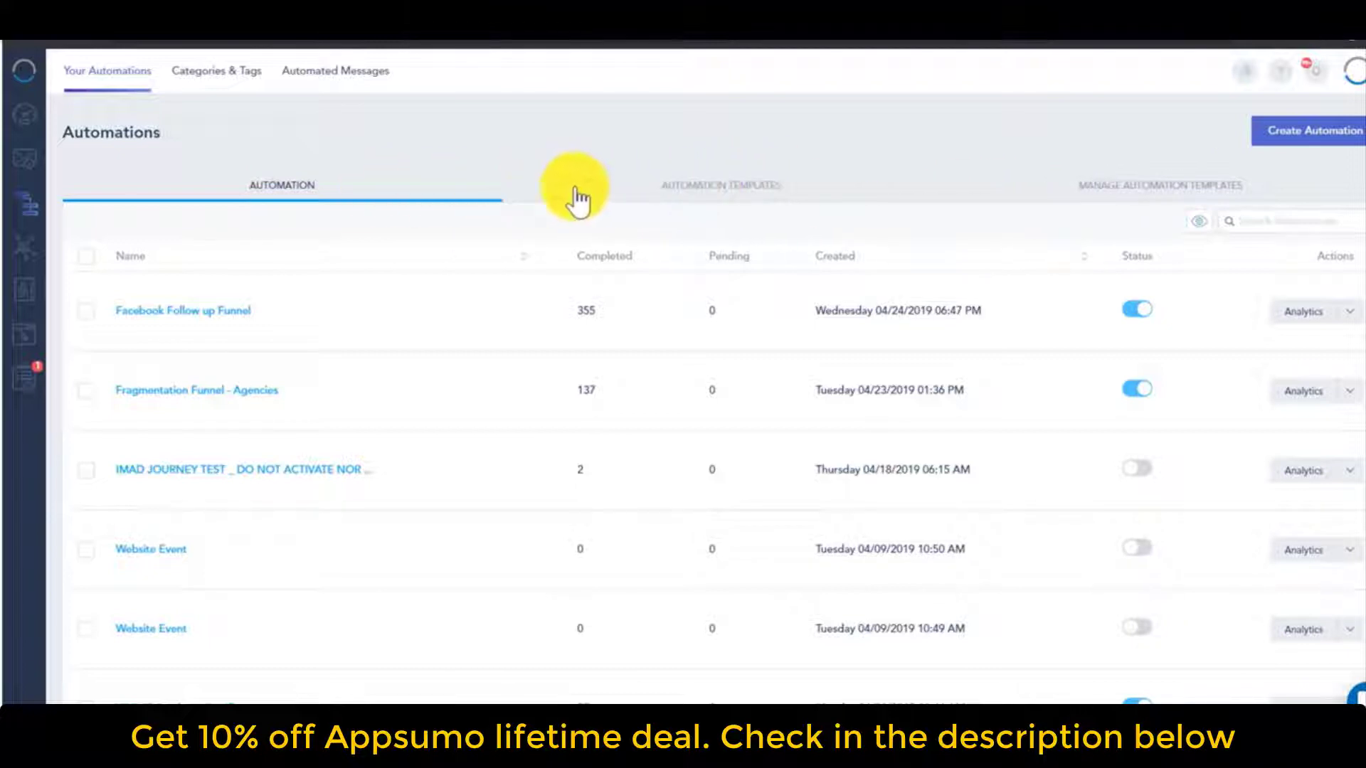
pyautogui.click(710, 203)
pyautogui.scroll(-15, 597, 398)
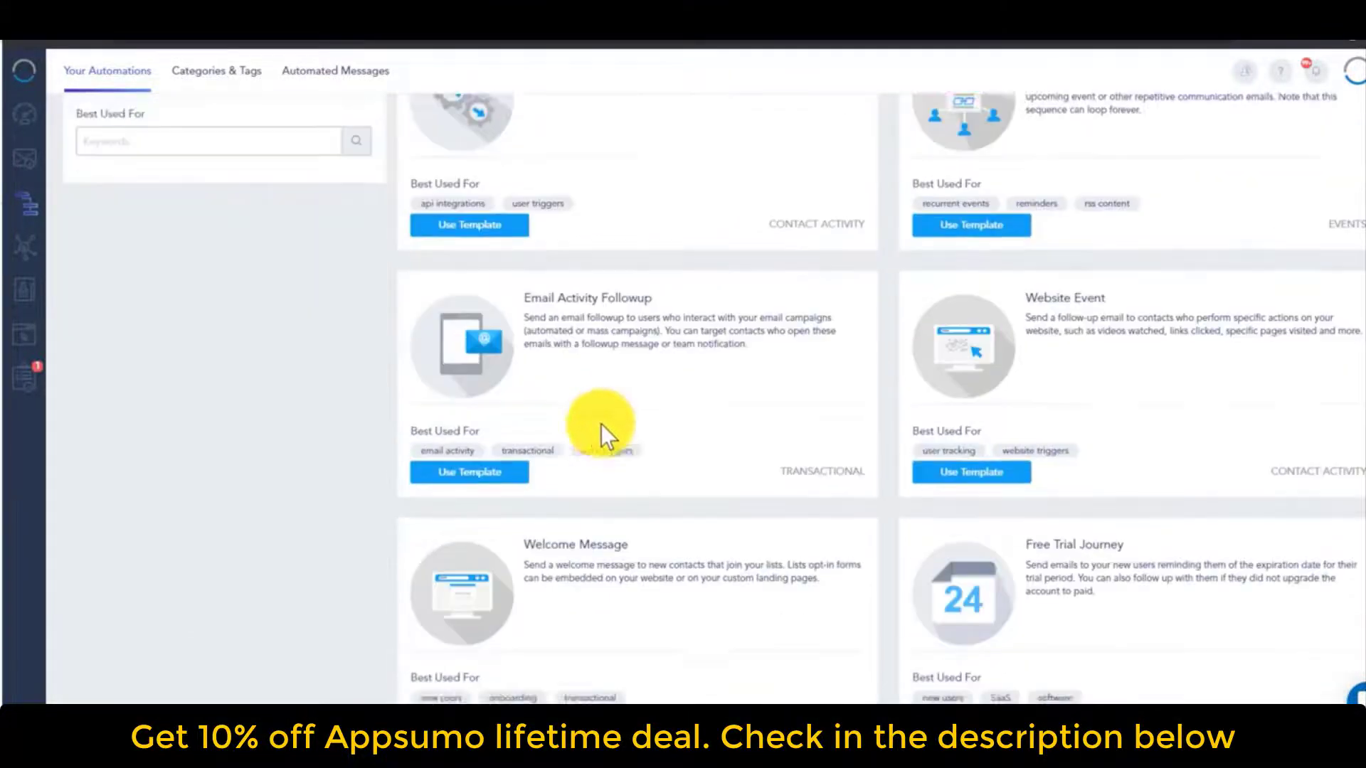
pyautogui.scroll(-4, 595, 446)
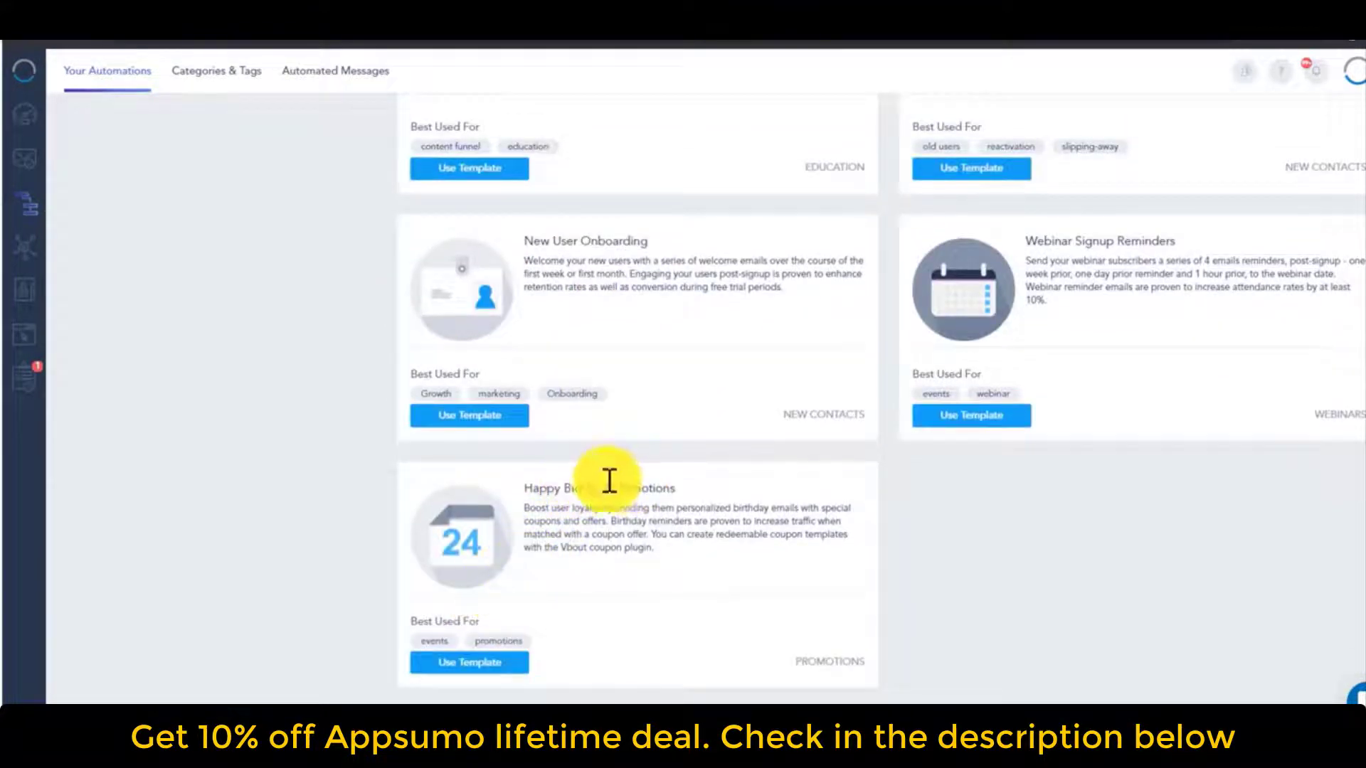
pyautogui.scroll(6, 544, 429)
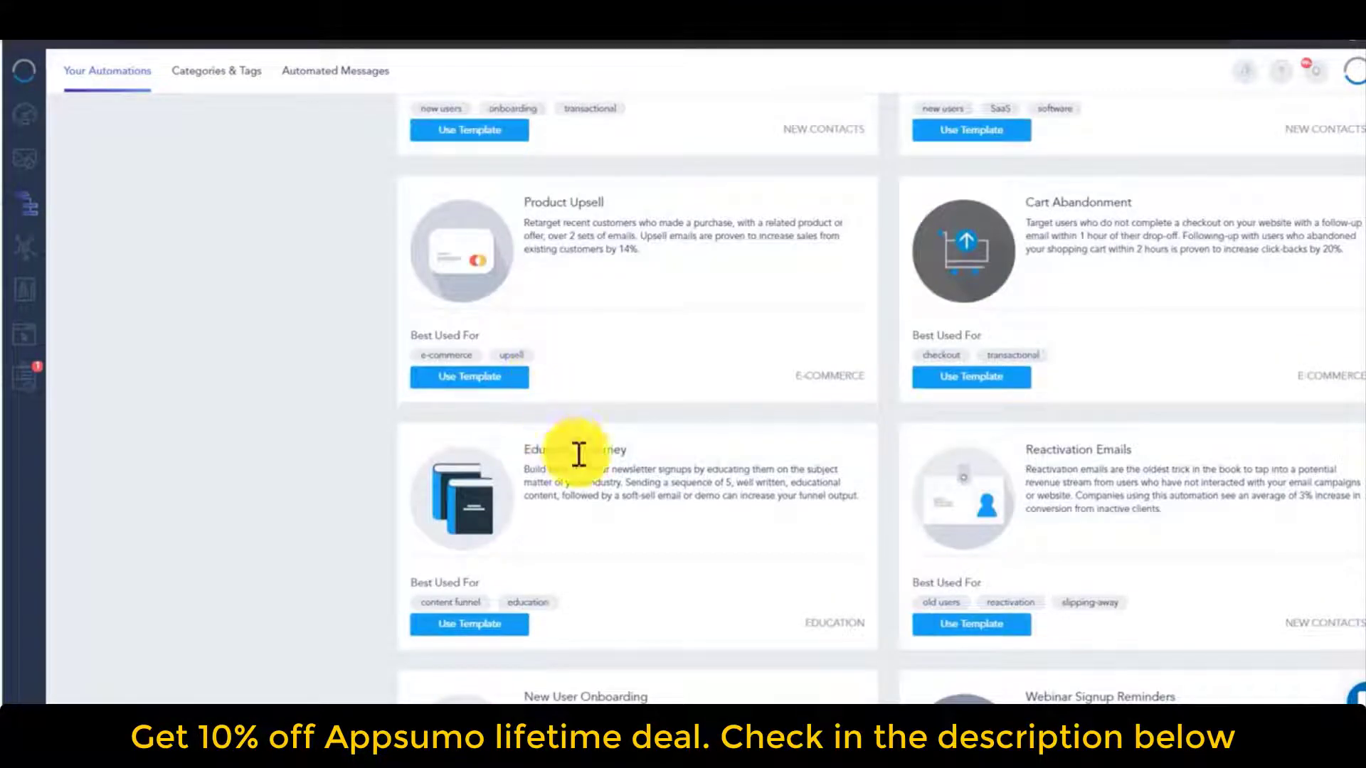
pyautogui.moveTo(630, 451); pyautogui.dragTo(559, 450)
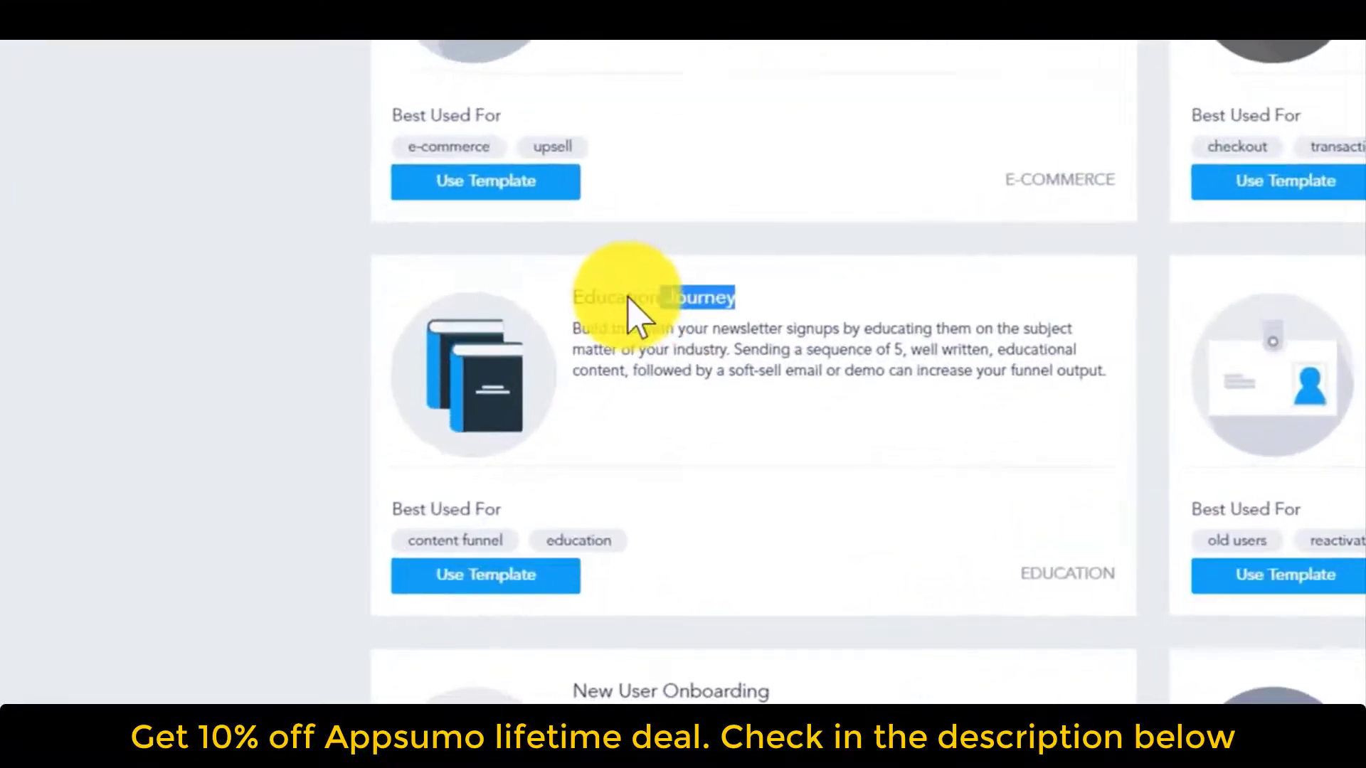
pyautogui.moveTo(628, 299); pyautogui.dragTo(571, 298)
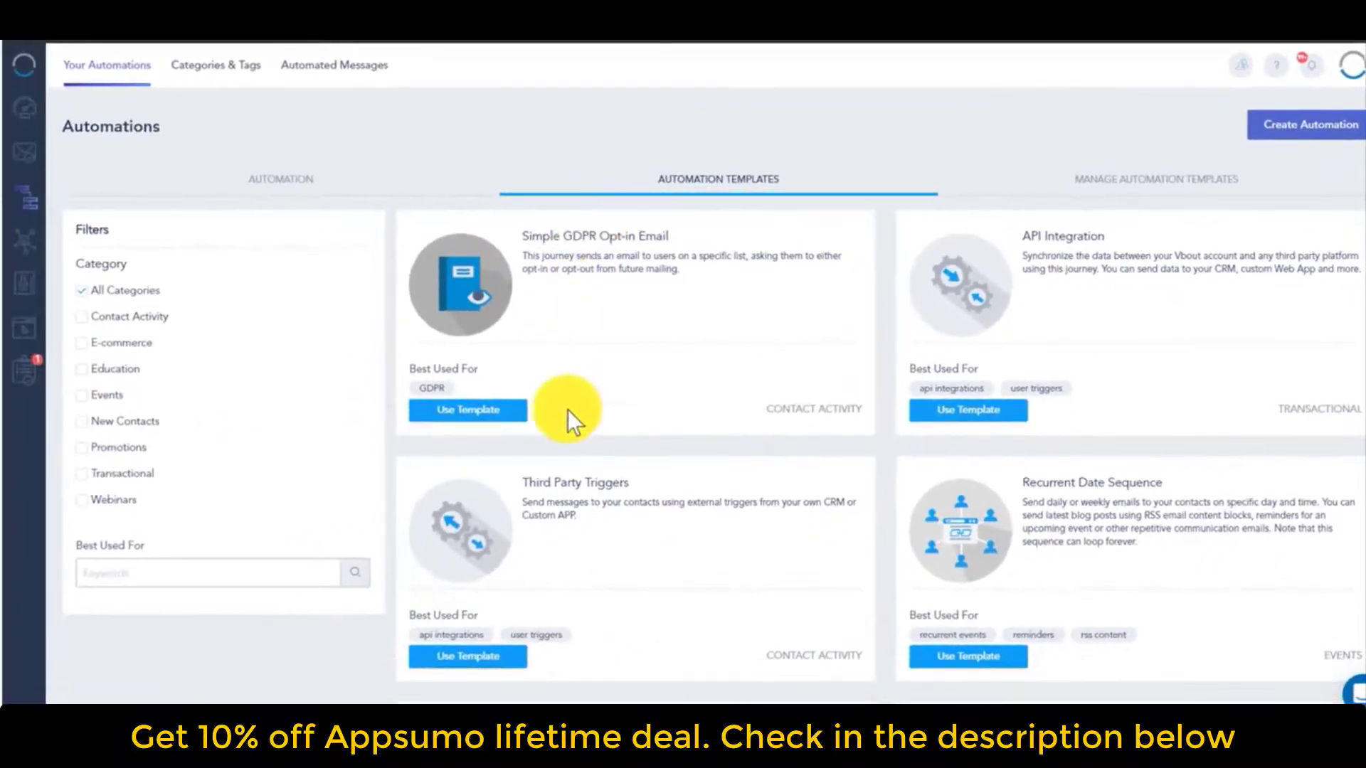
pyautogui.scroll(-5, 567, 410)
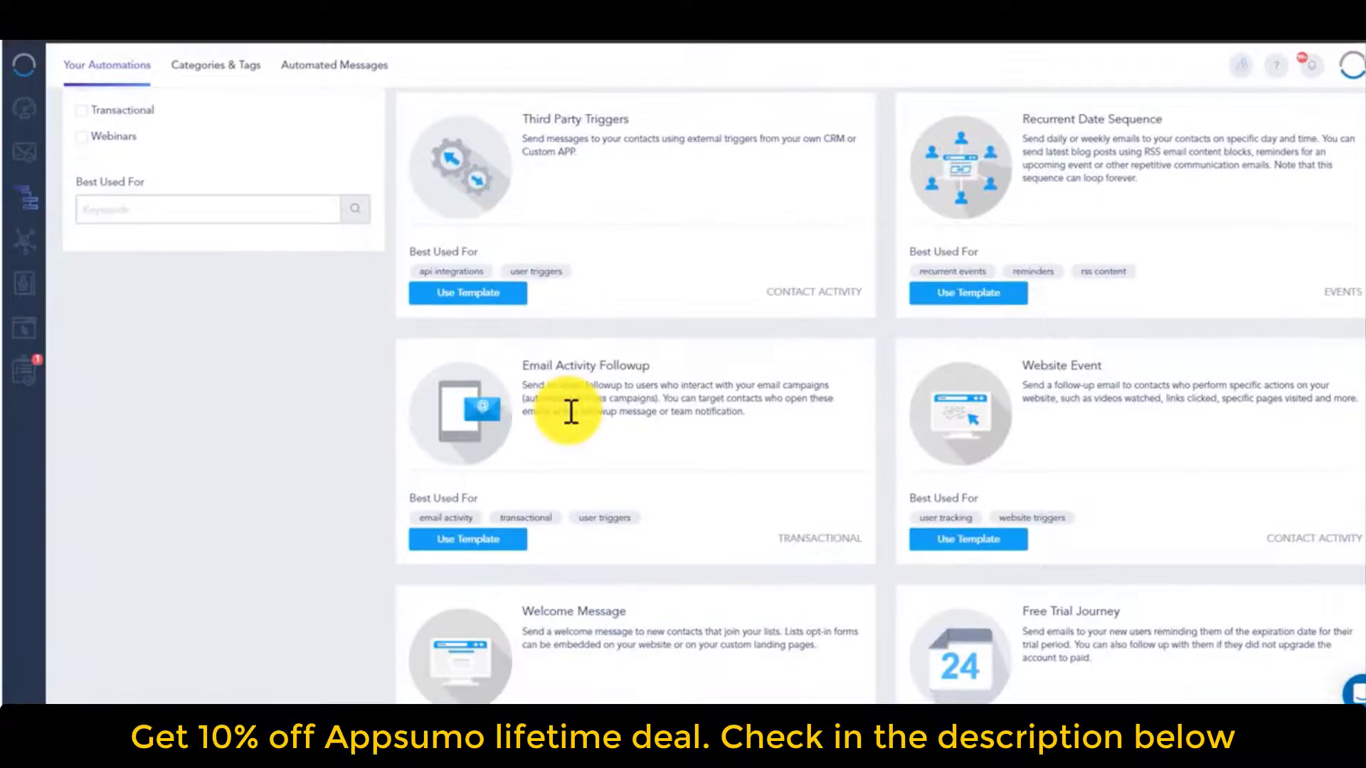
pyautogui.scroll(6, 471, 616)
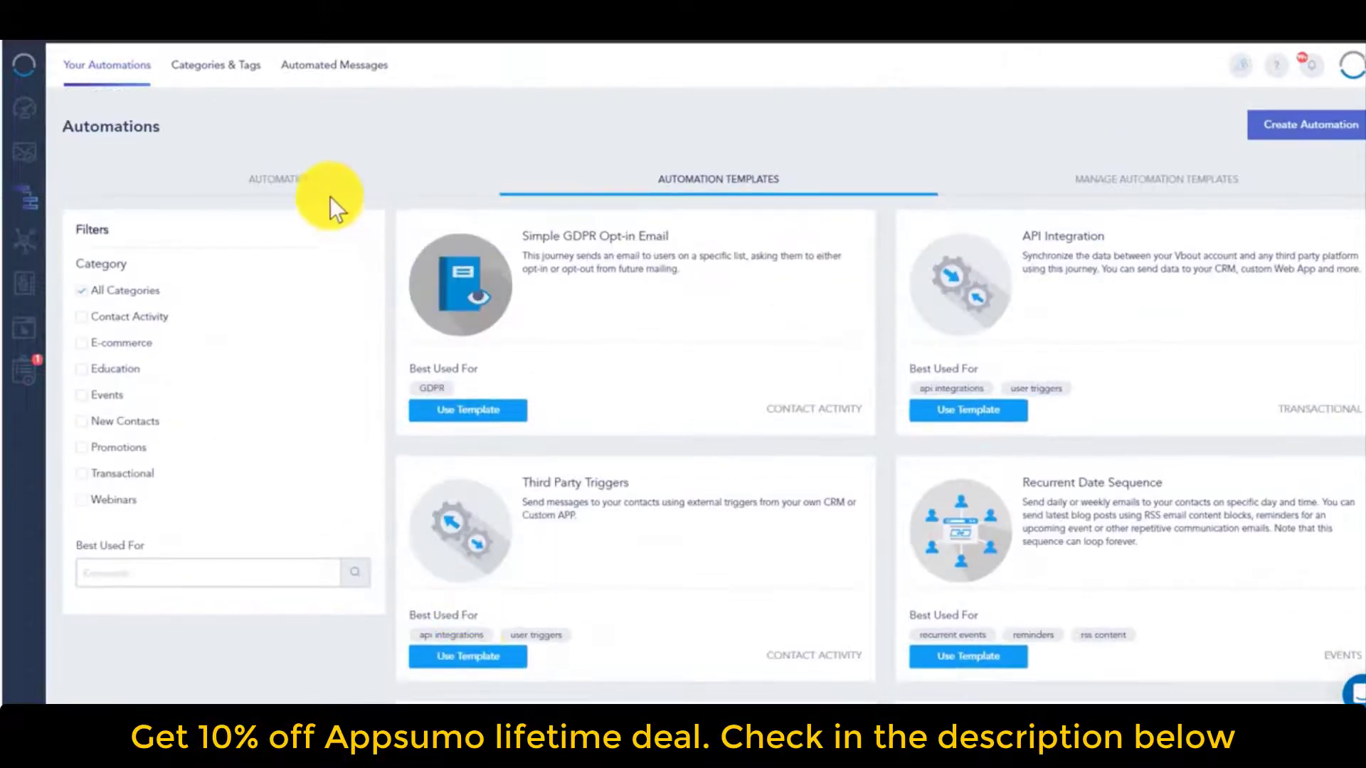
# Return to the list of automations and review the Facebook Follow up Funnel's completed and pending counts and its available actions.
pyautogui.click(315, 182)
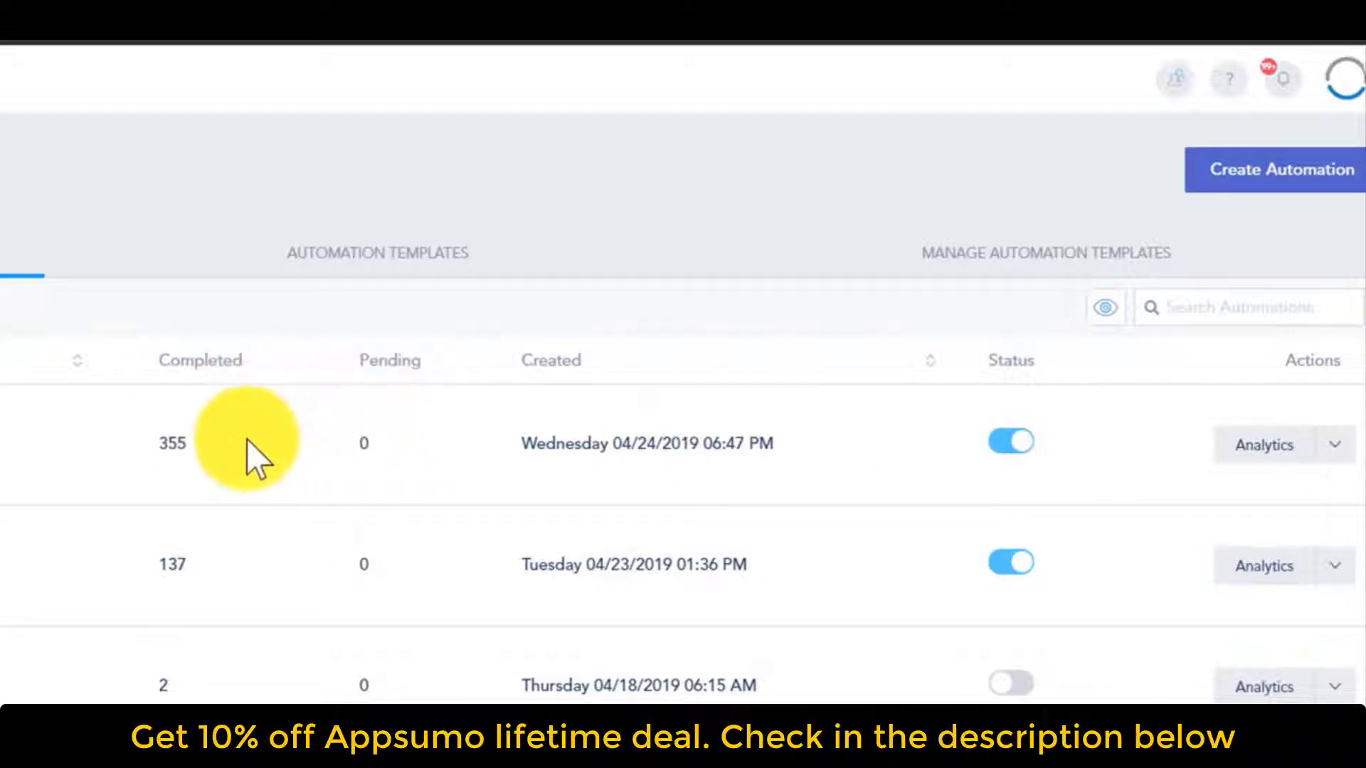
pyautogui.moveTo(248, 441); pyautogui.dragTo(116, 446)
pyautogui.moveTo(370, 442); pyautogui.dragTo(344, 442)
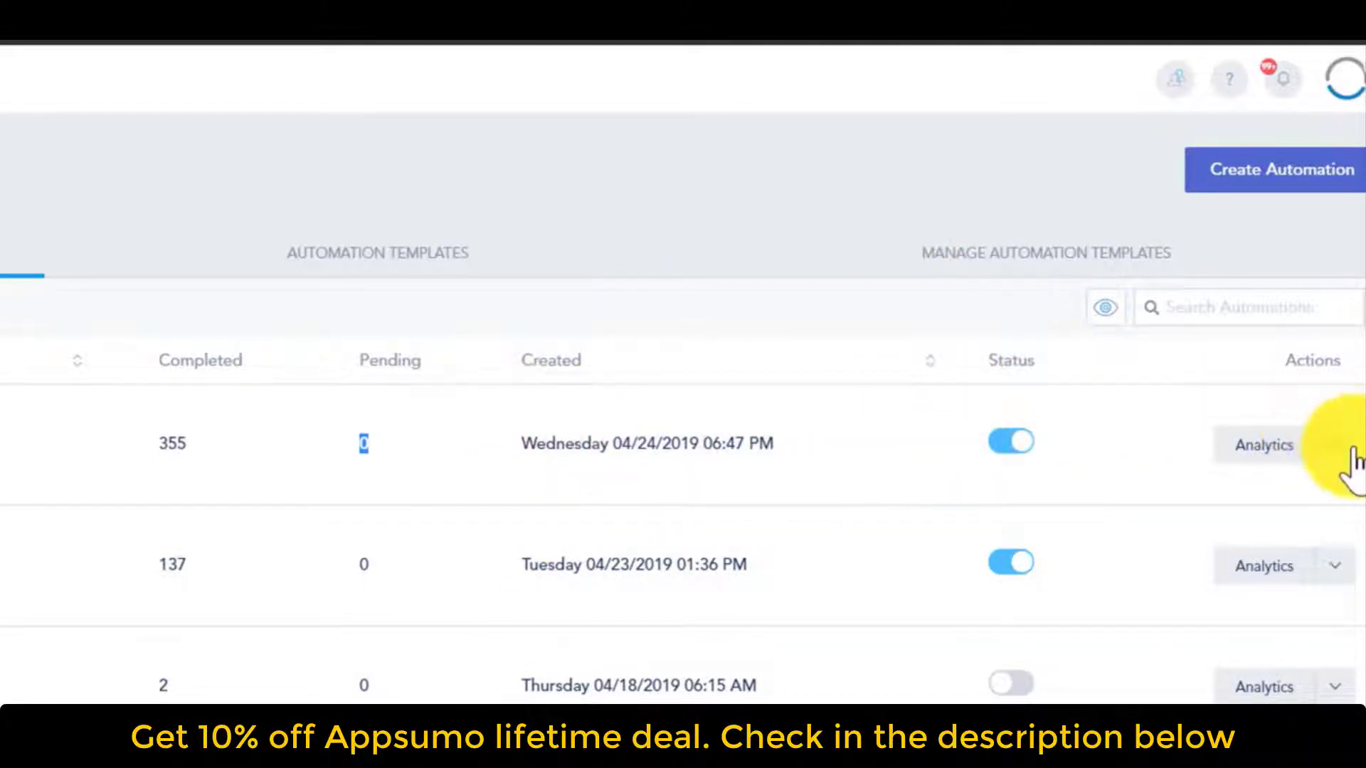
pyautogui.click(1330, 456)
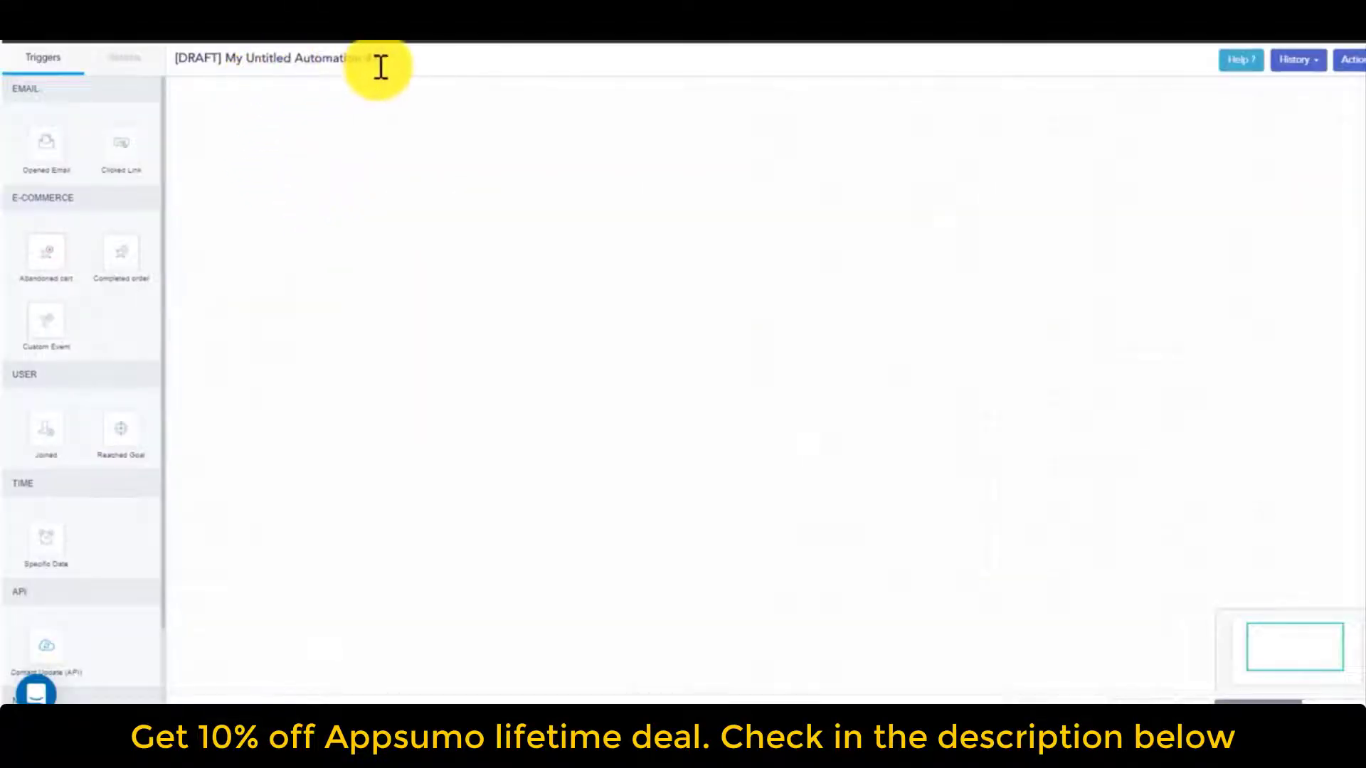
# Examine the new draft automation's editable title and the sets of triggers and actions available in the builder.
pyautogui.moveTo(378, 63); pyautogui.dragTo(148, 58)
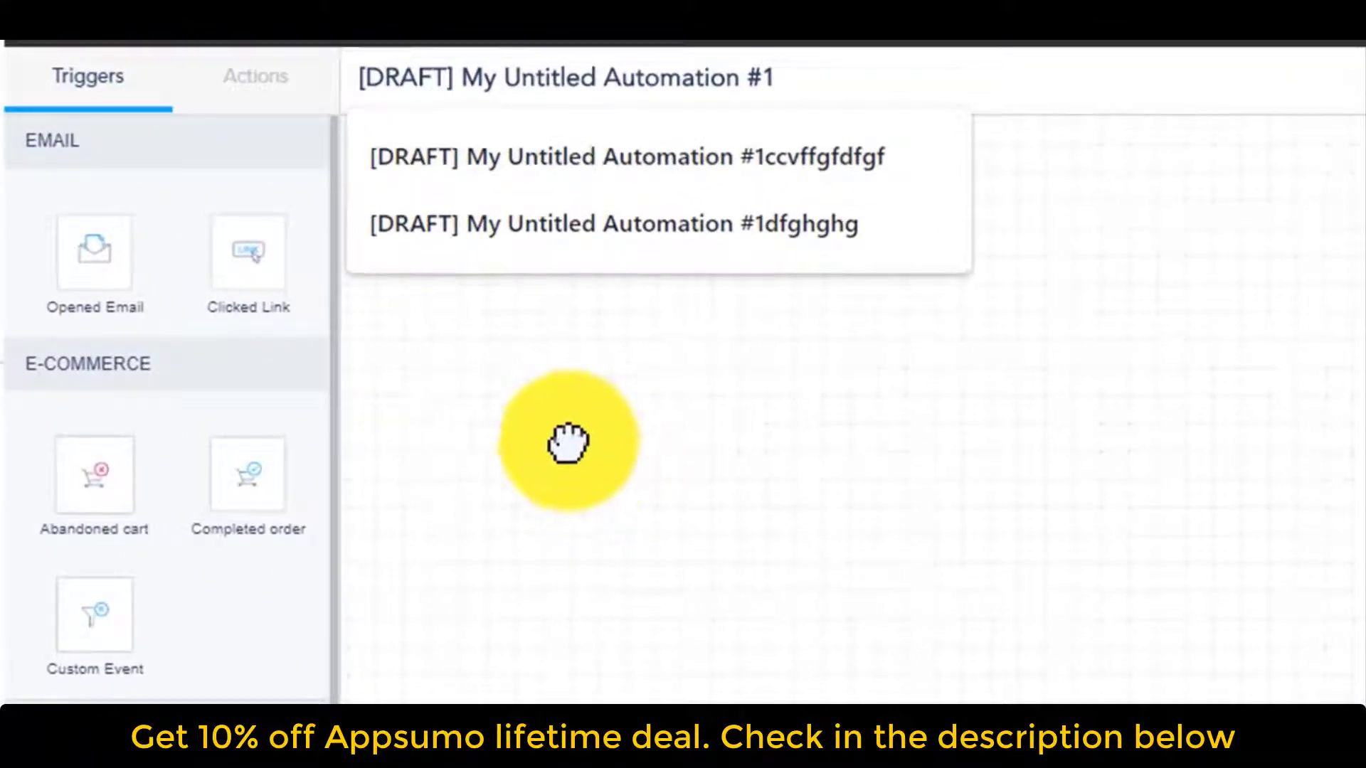
pyautogui.click(159, 98)
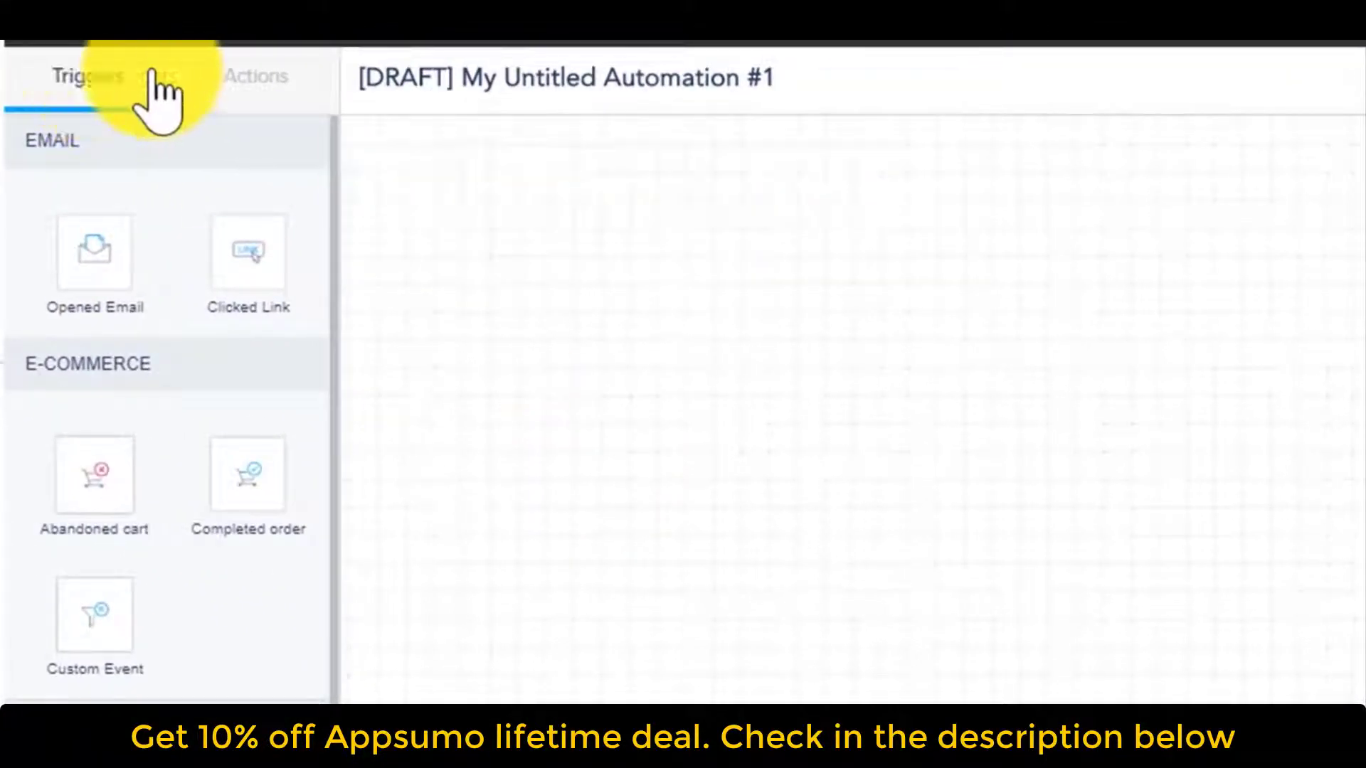
pyautogui.click(251, 75)
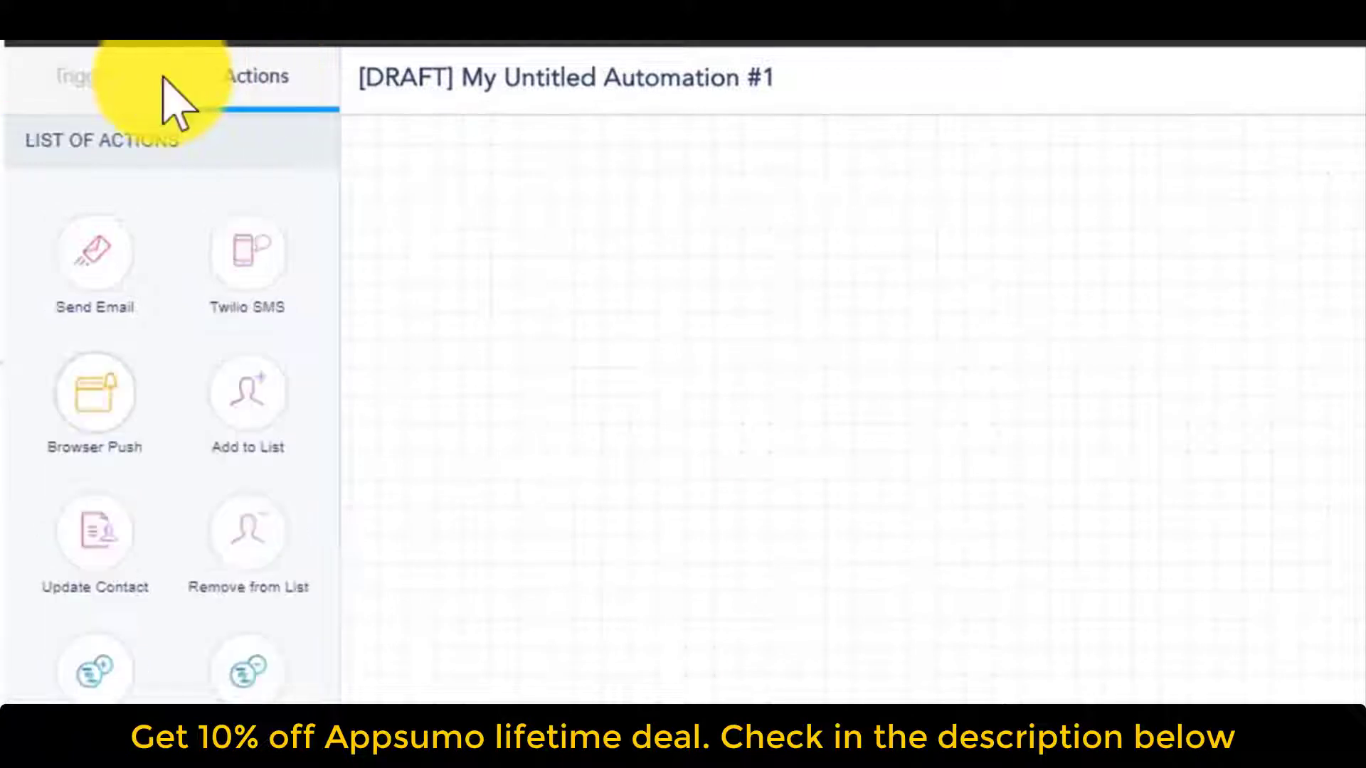
pyautogui.click(135, 100)
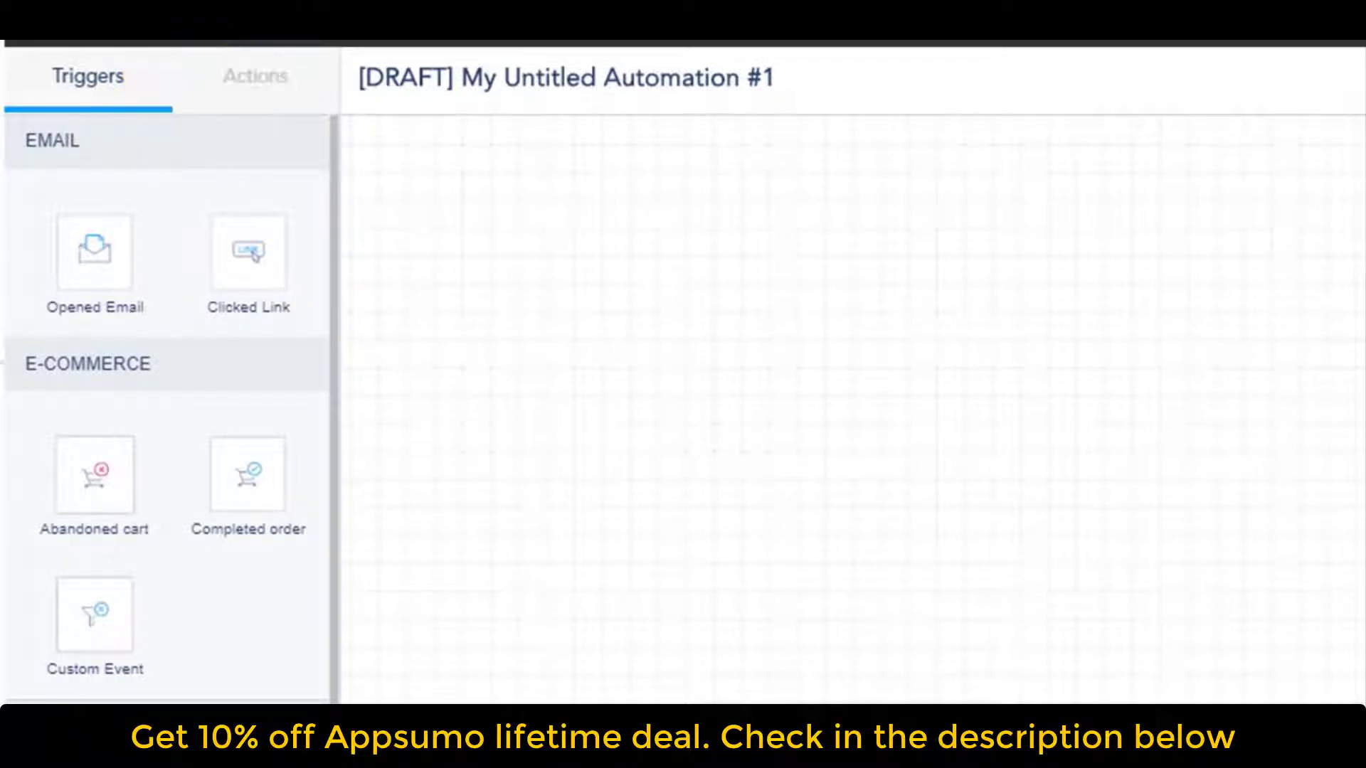
# Place a Specific Date trigger on the canvas, and remove the Contact Update (API) trigger added below it.
pyautogui.scroll(-3, 168, 409)
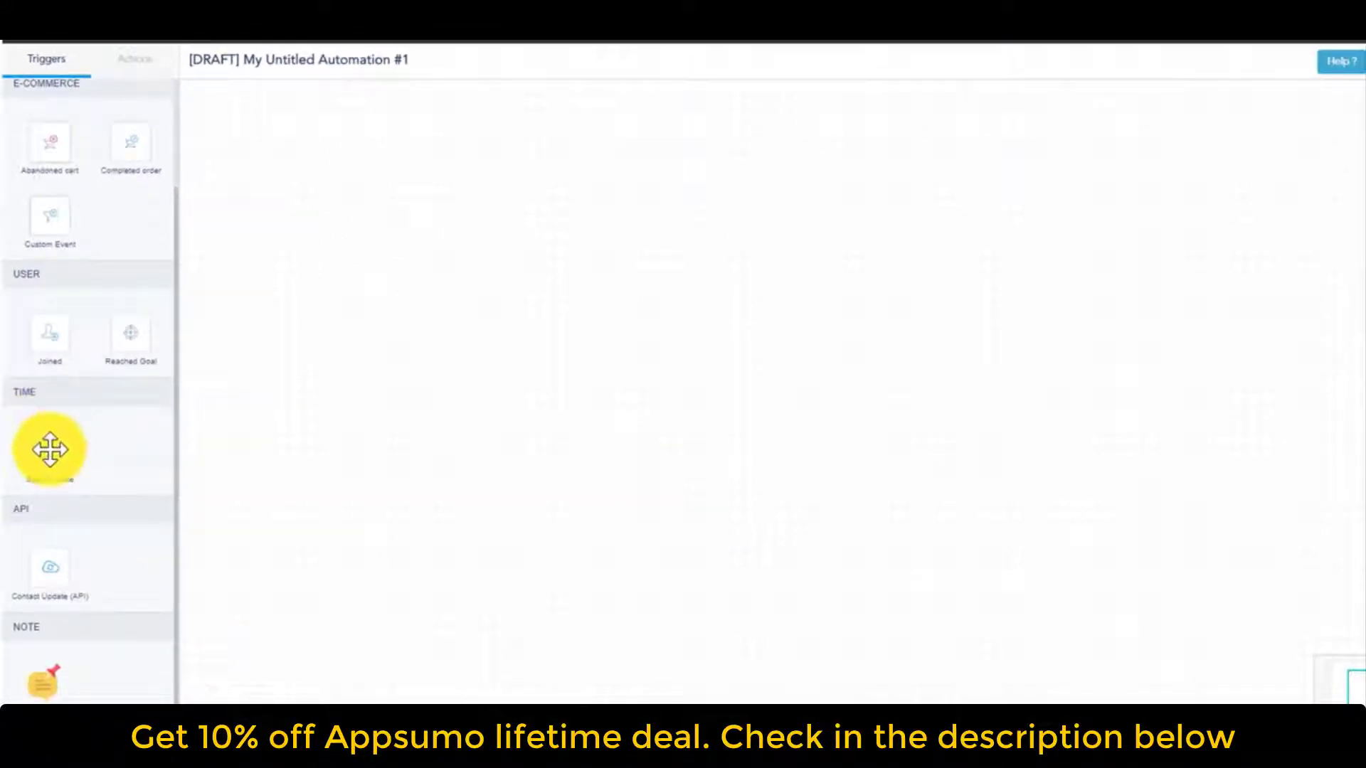
pyautogui.moveTo(50, 449); pyautogui.dragTo(397, 269)
pyautogui.moveTo(45, 583); pyautogui.dragTo(385, 423)
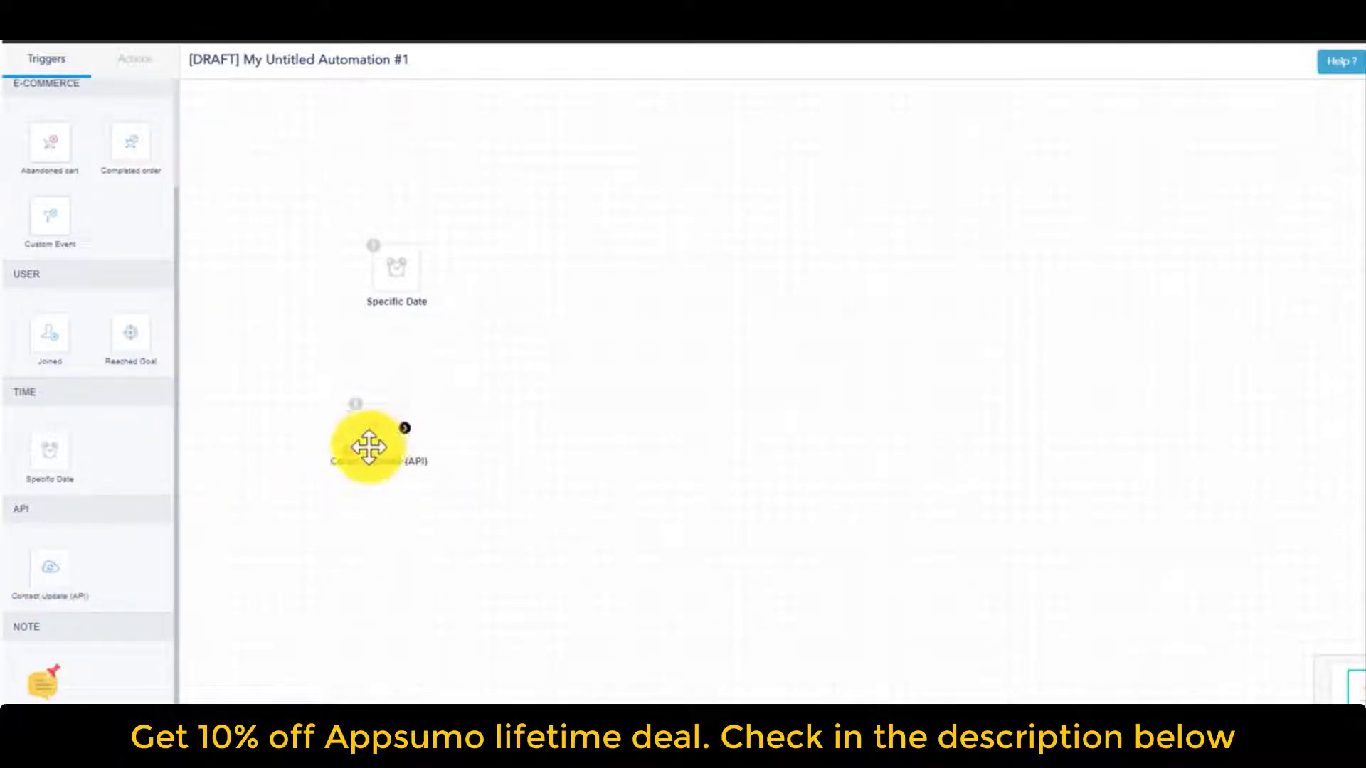
pyautogui.moveTo(356, 463)
pyautogui.mouseDown()
pyautogui.moveTo(366, 305)
pyautogui.moveTo(399, 272)
pyautogui.mouseUp()
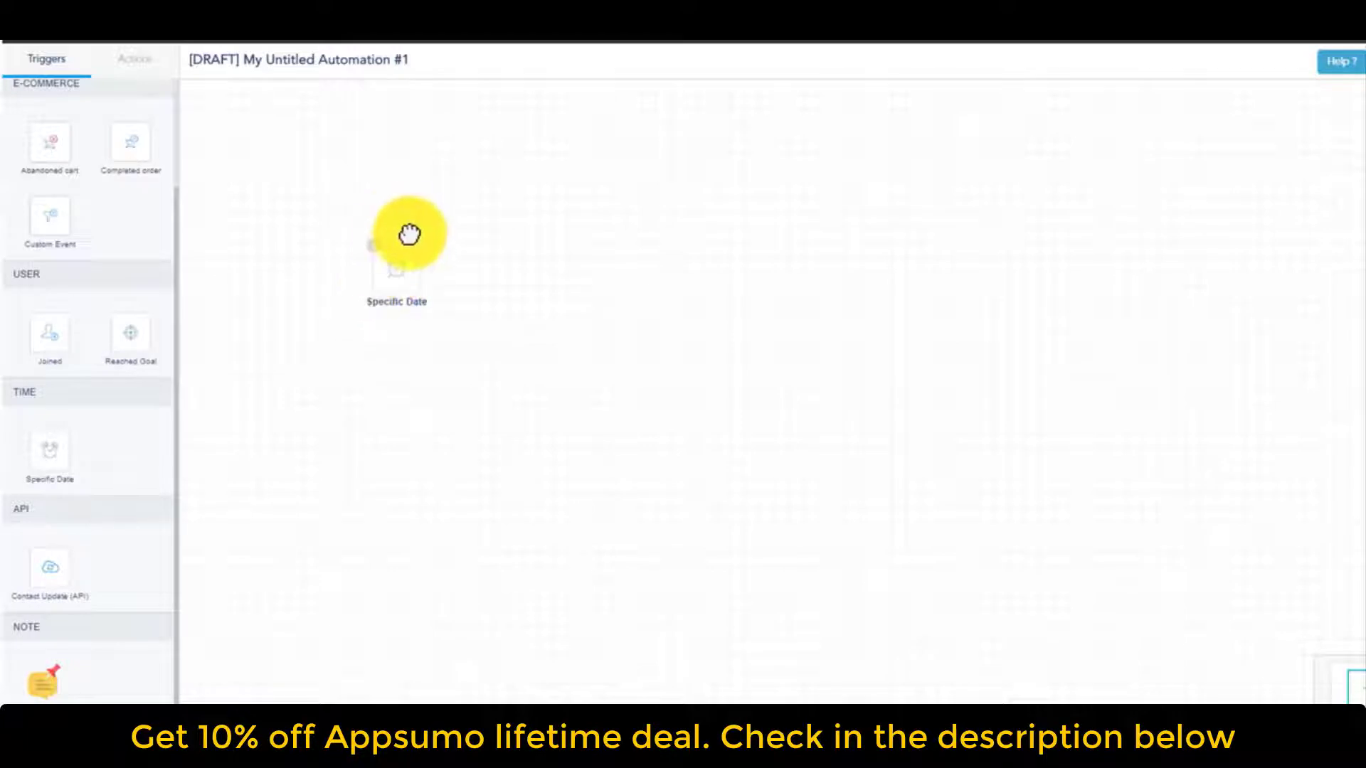
# Add Abandoned cart and Joined triggers beneath the Specific Date trigger, aligned vertically with it.
pyautogui.scroll(1, 90, 174)
pyautogui.scroll(2, 90, 171)
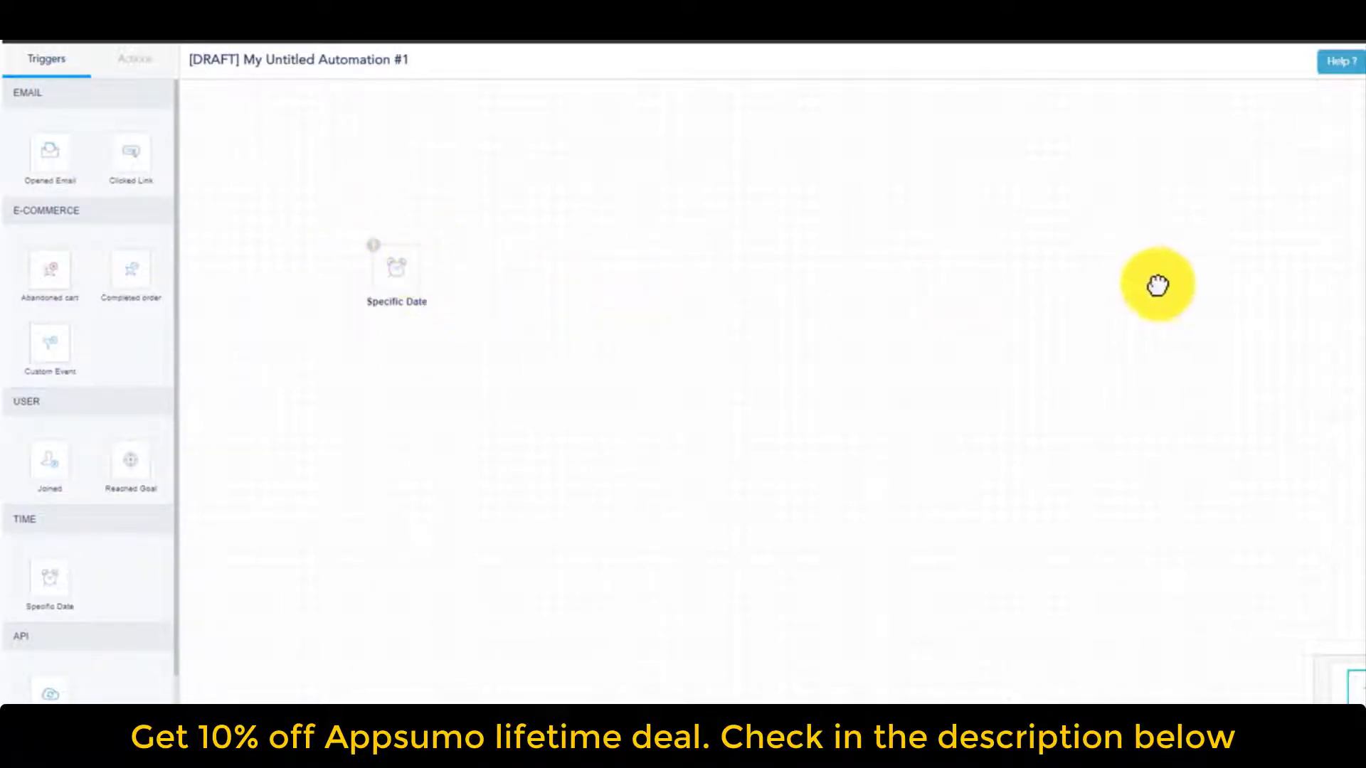
pyautogui.click(133, 63)
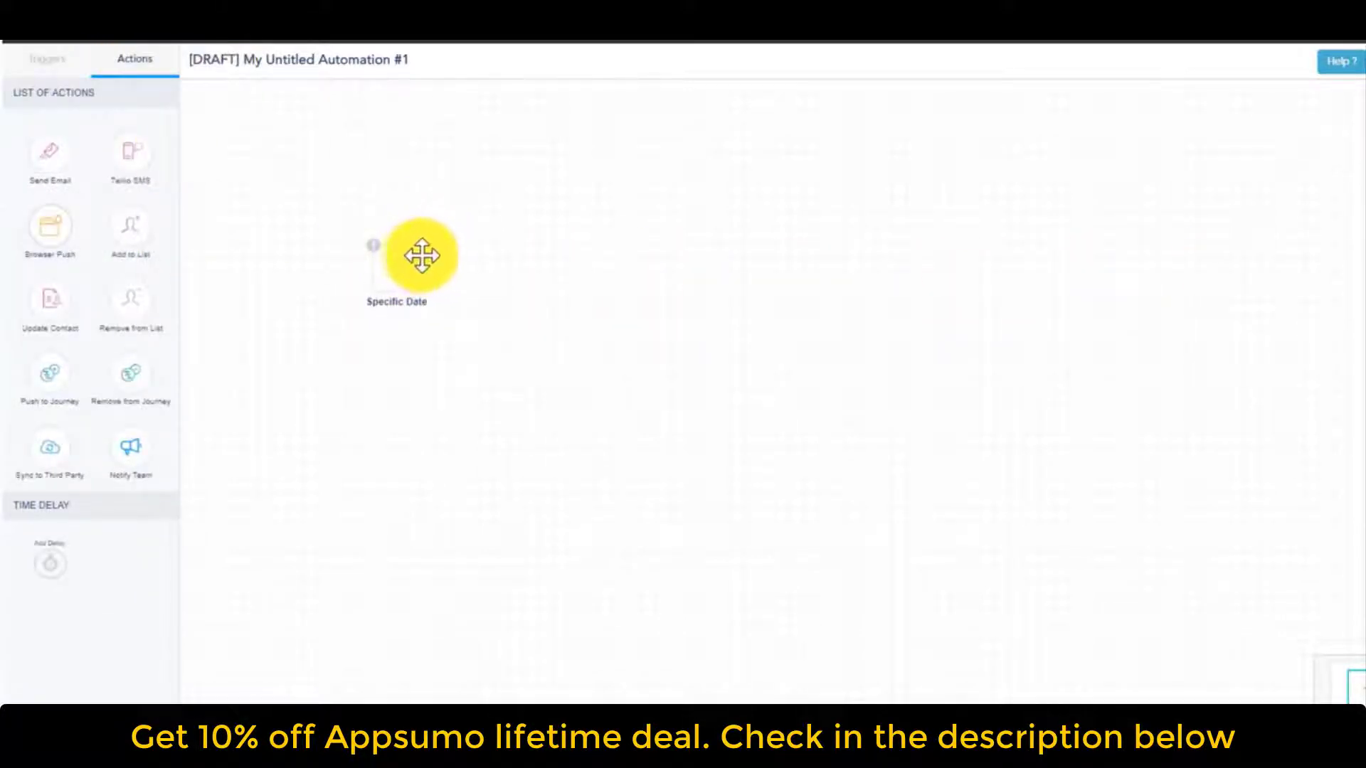
pyautogui.click(47, 62)
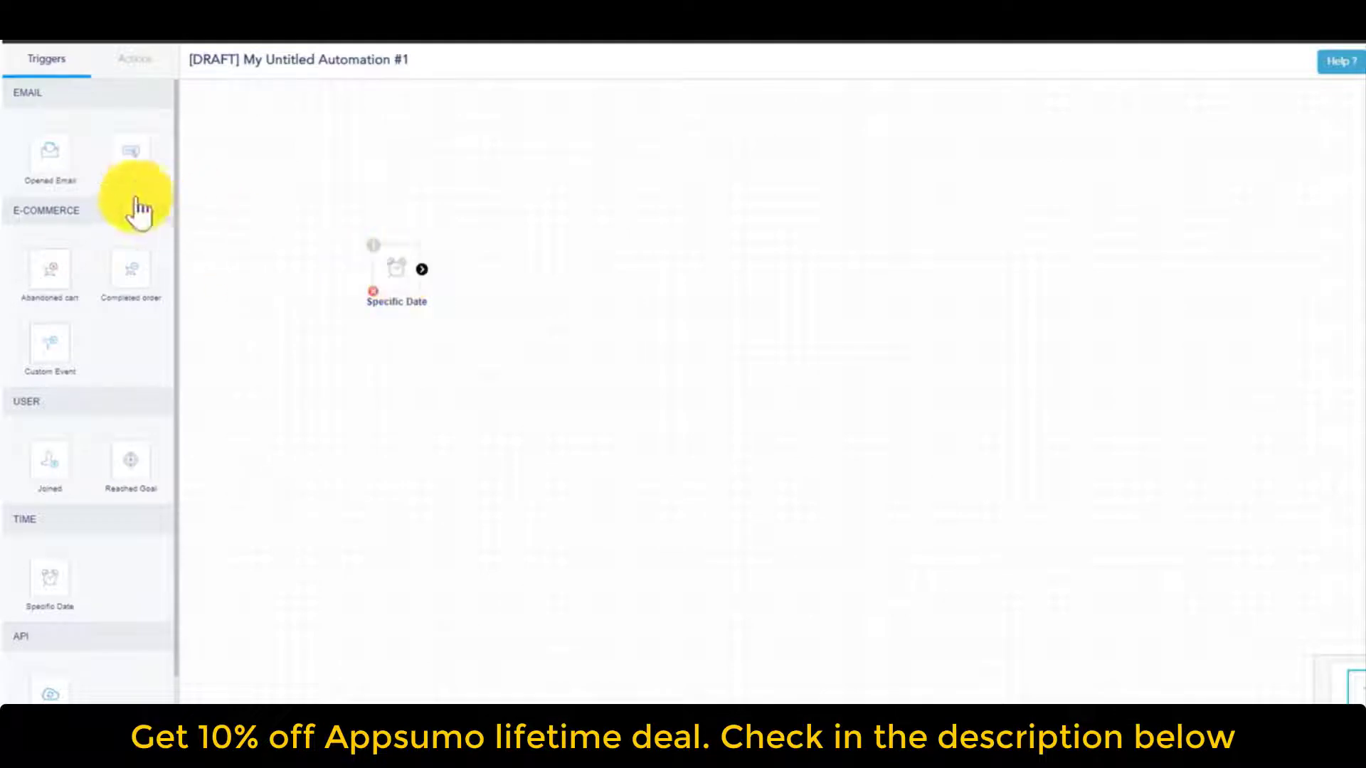
pyautogui.moveTo(47, 277); pyautogui.dragTo(420, 484)
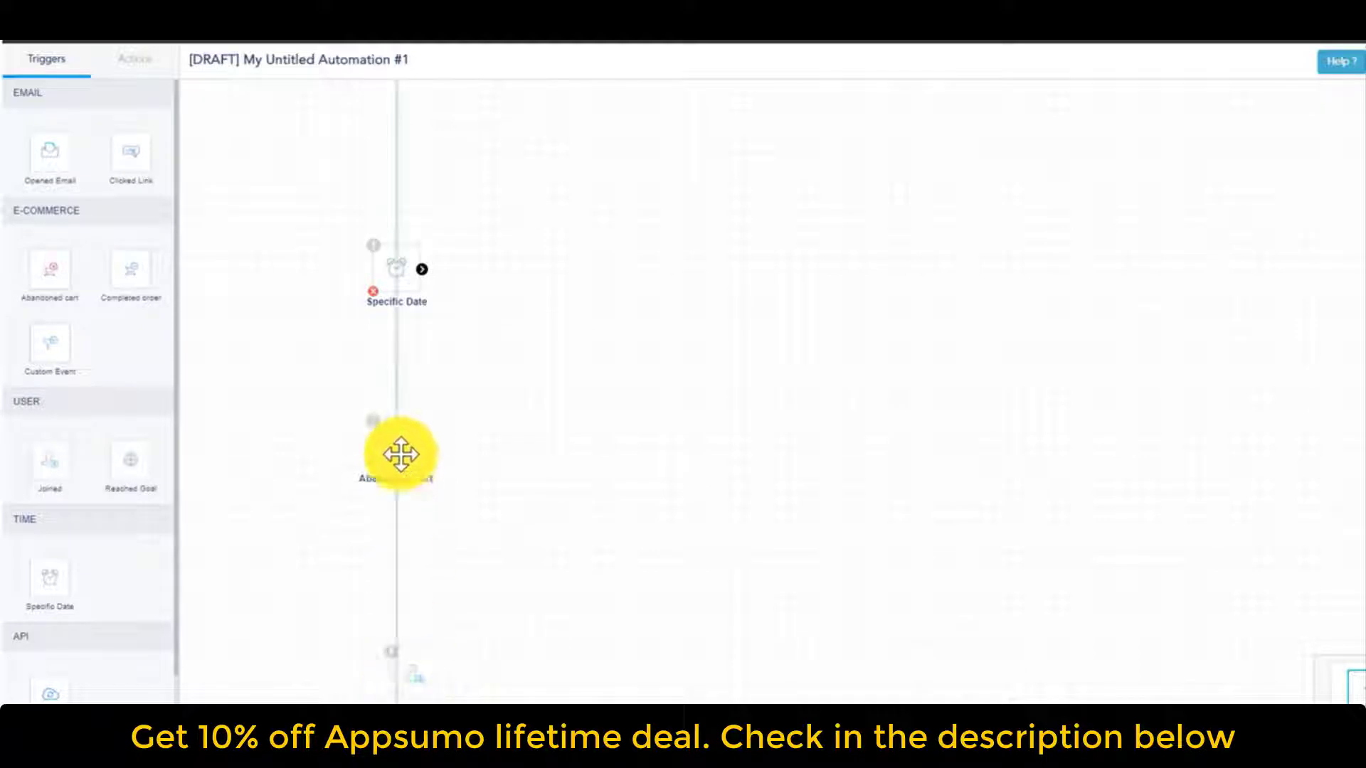
pyautogui.moveTo(400, 454); pyautogui.dragTo(402, 459)
pyautogui.moveTo(399, 668); pyautogui.dragTo(397, 672)
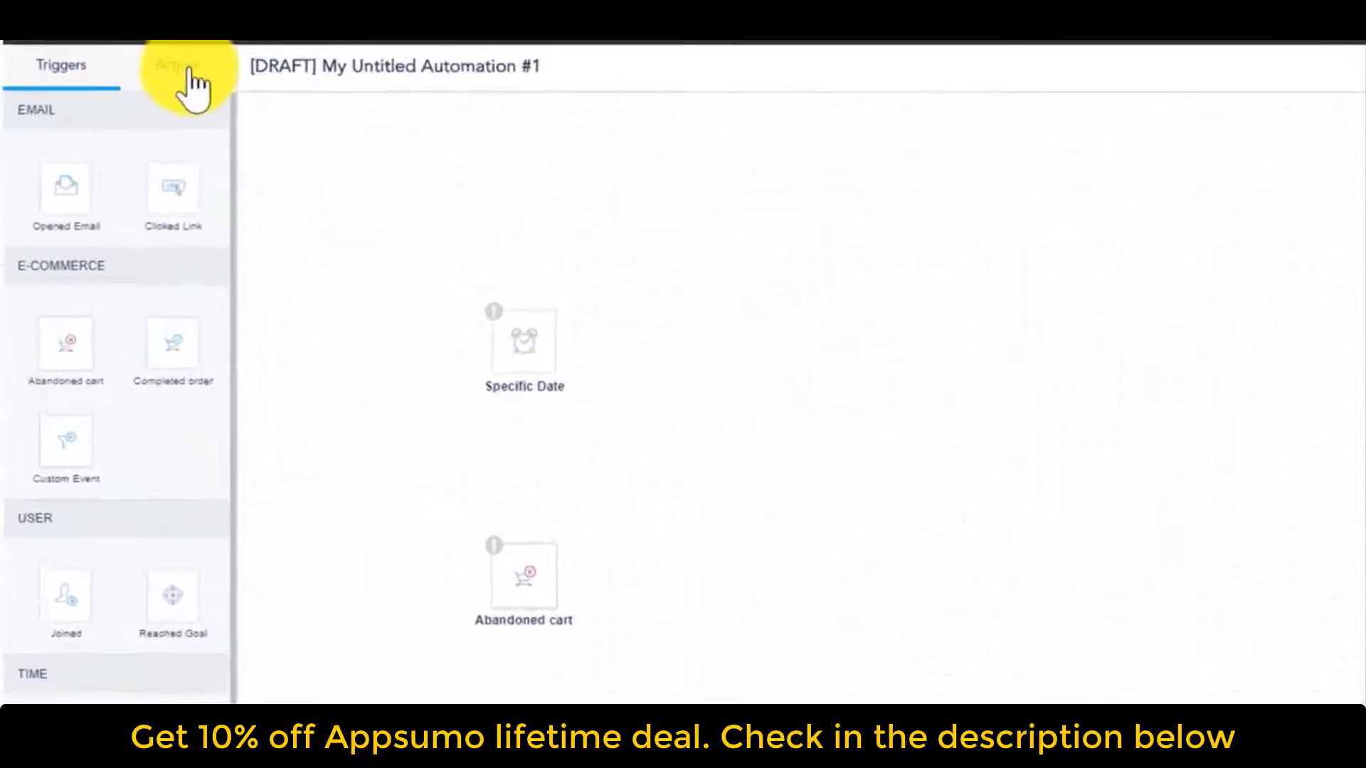
# Add a Send Email action to the canvas and position it beside the Specific Date trigger.
pyautogui.click(135, 71)
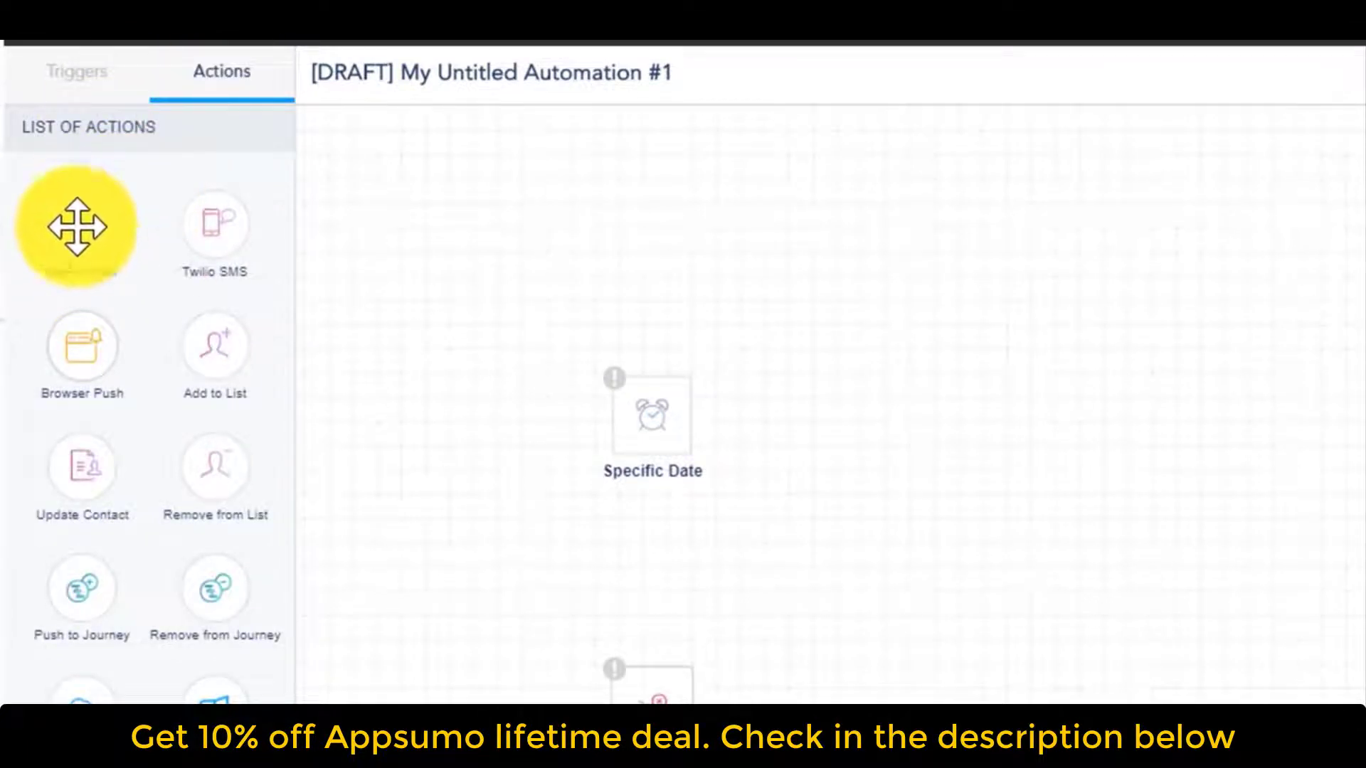
pyautogui.moveTo(85, 231); pyautogui.dragTo(650, 619)
pyautogui.moveTo(722, 542); pyautogui.dragTo(916, 400)
pyautogui.scroll(-4, 61, 253)
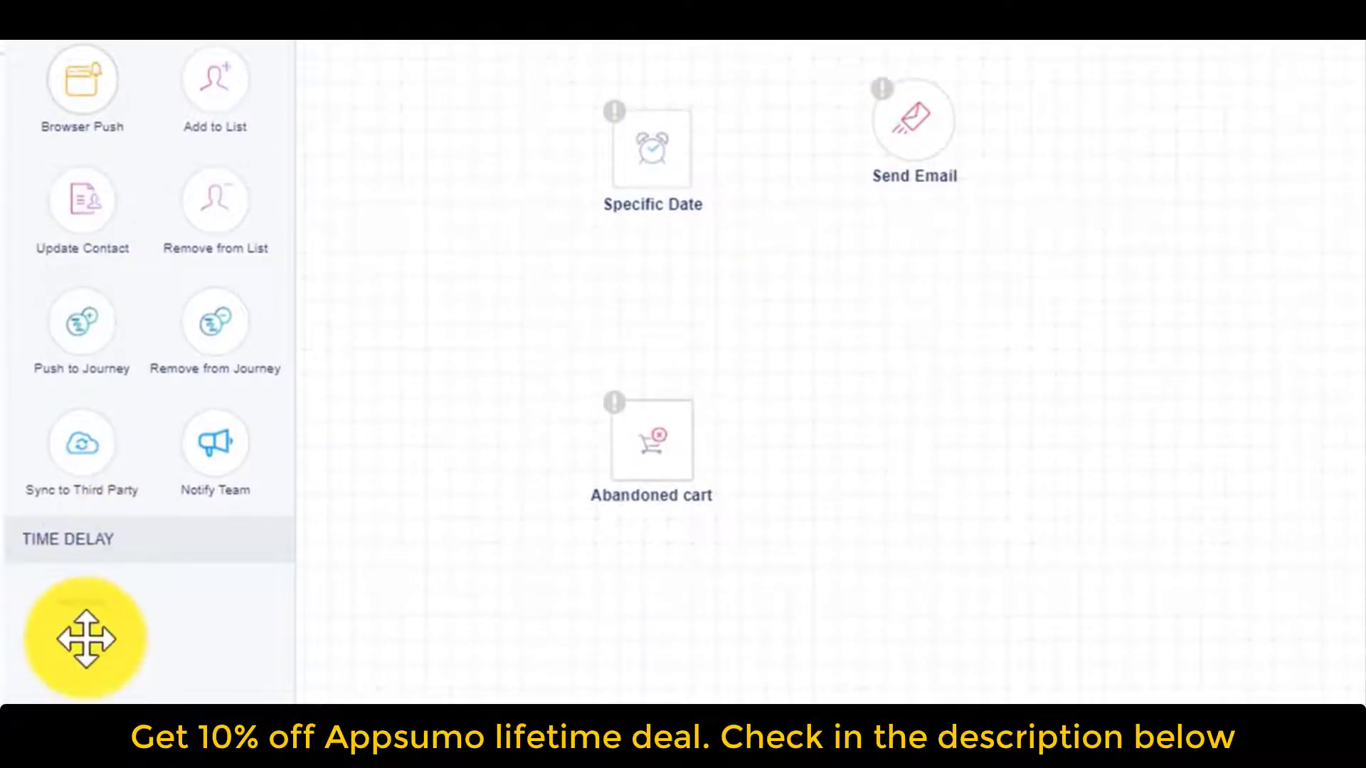
# Extend the row after Send Email with a delay, a second Send Email action, another delay and a Twilio SMS action.
pyautogui.moveTo(86, 639); pyautogui.dragTo(1137, 137)
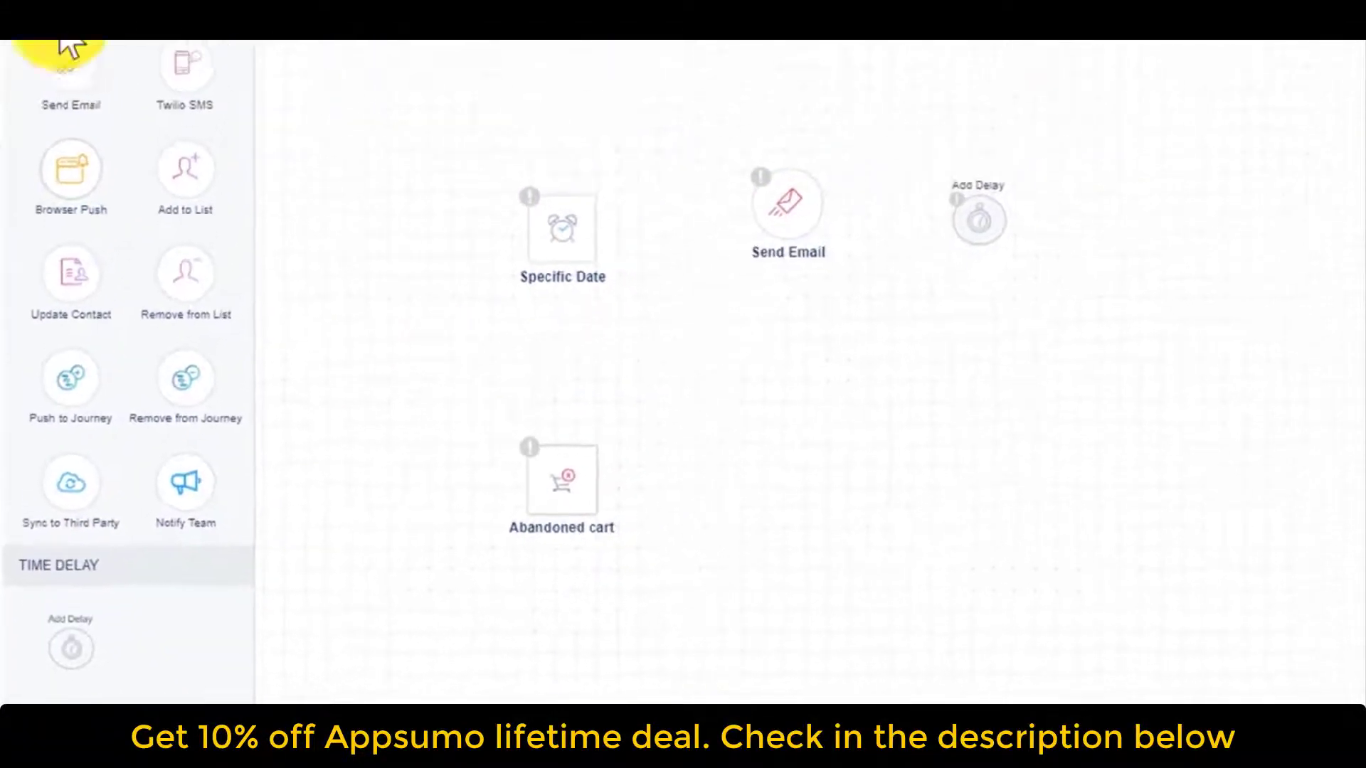
pyautogui.moveTo(71, 46); pyautogui.dragTo(1248, 242)
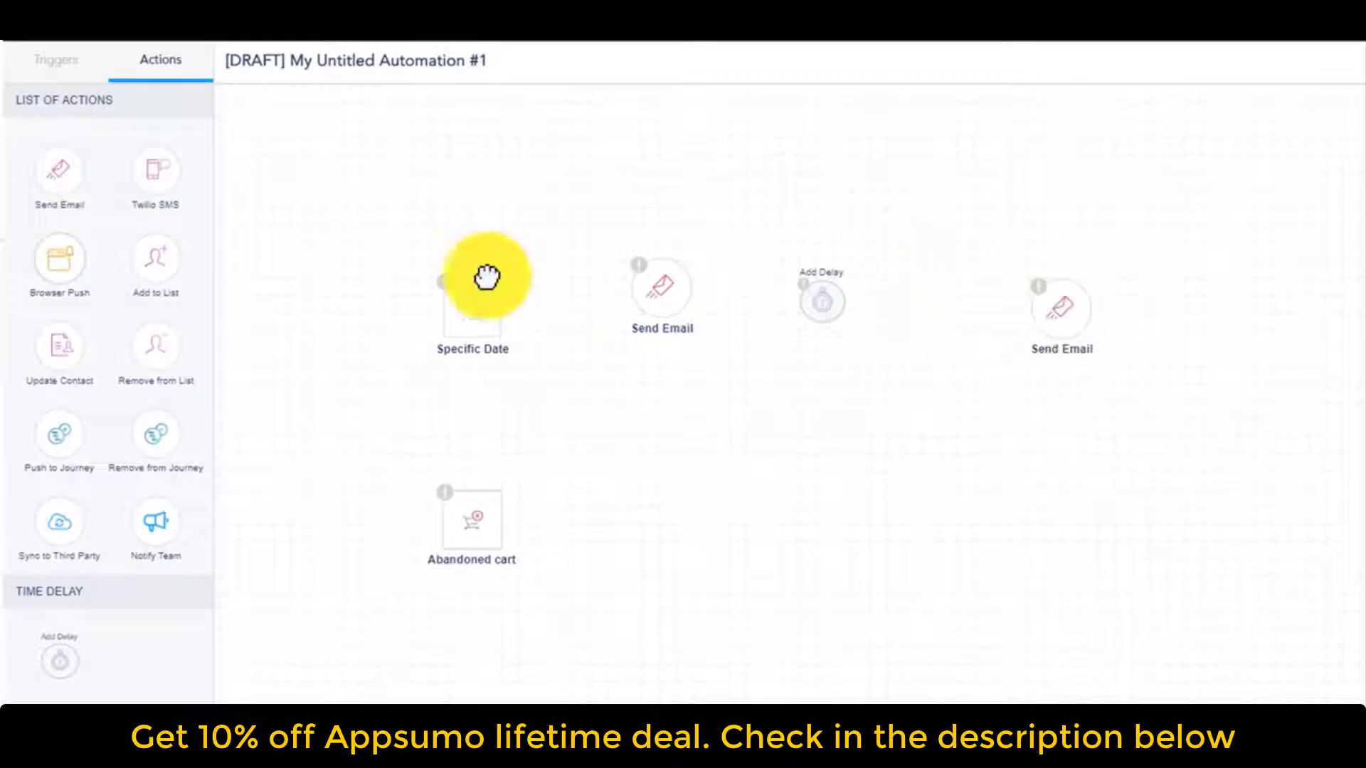
pyautogui.moveTo(60, 662); pyautogui.dragTo(1296, 291)
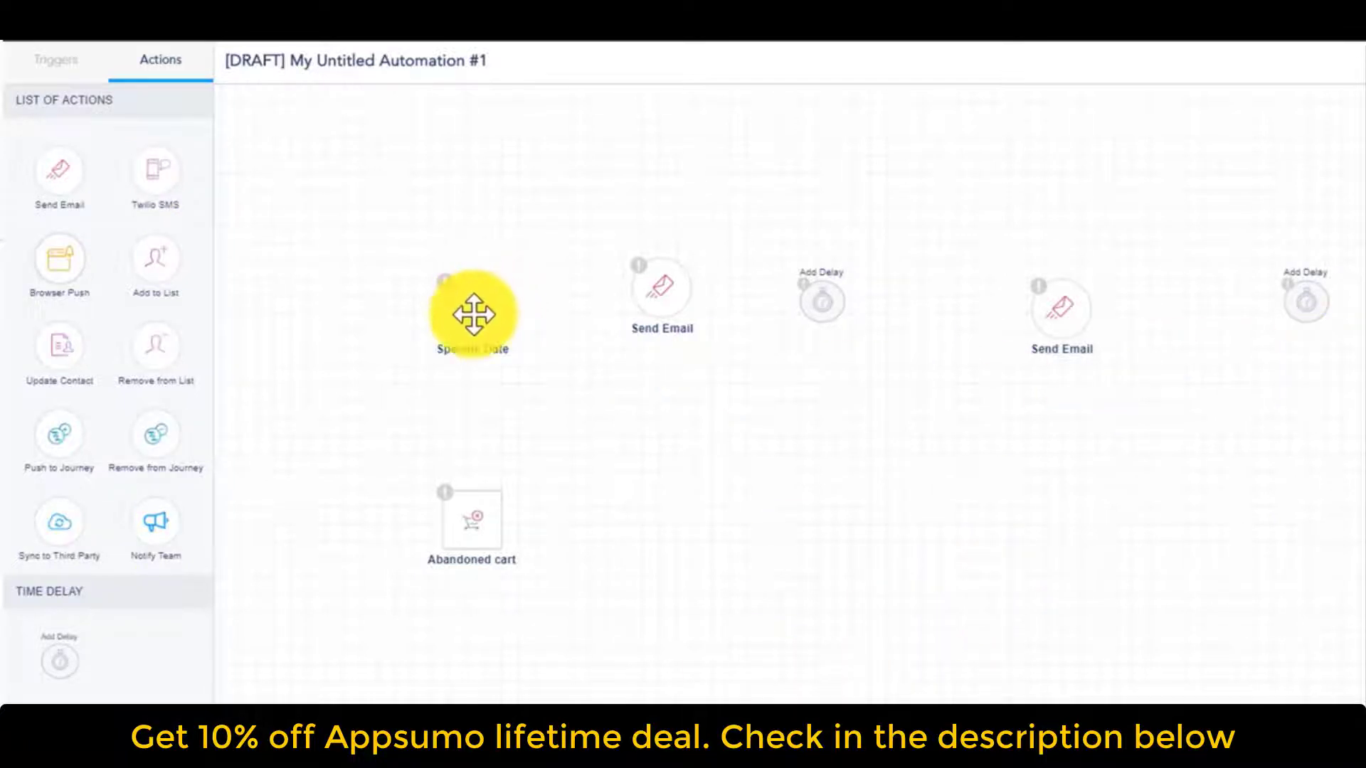
# Connect Specific Date to the first Send Email, then through the delay, second Send Email and second delay to Twilio SMS in sequence.
pyautogui.moveTo(501, 319); pyautogui.dragTo(657, 297)
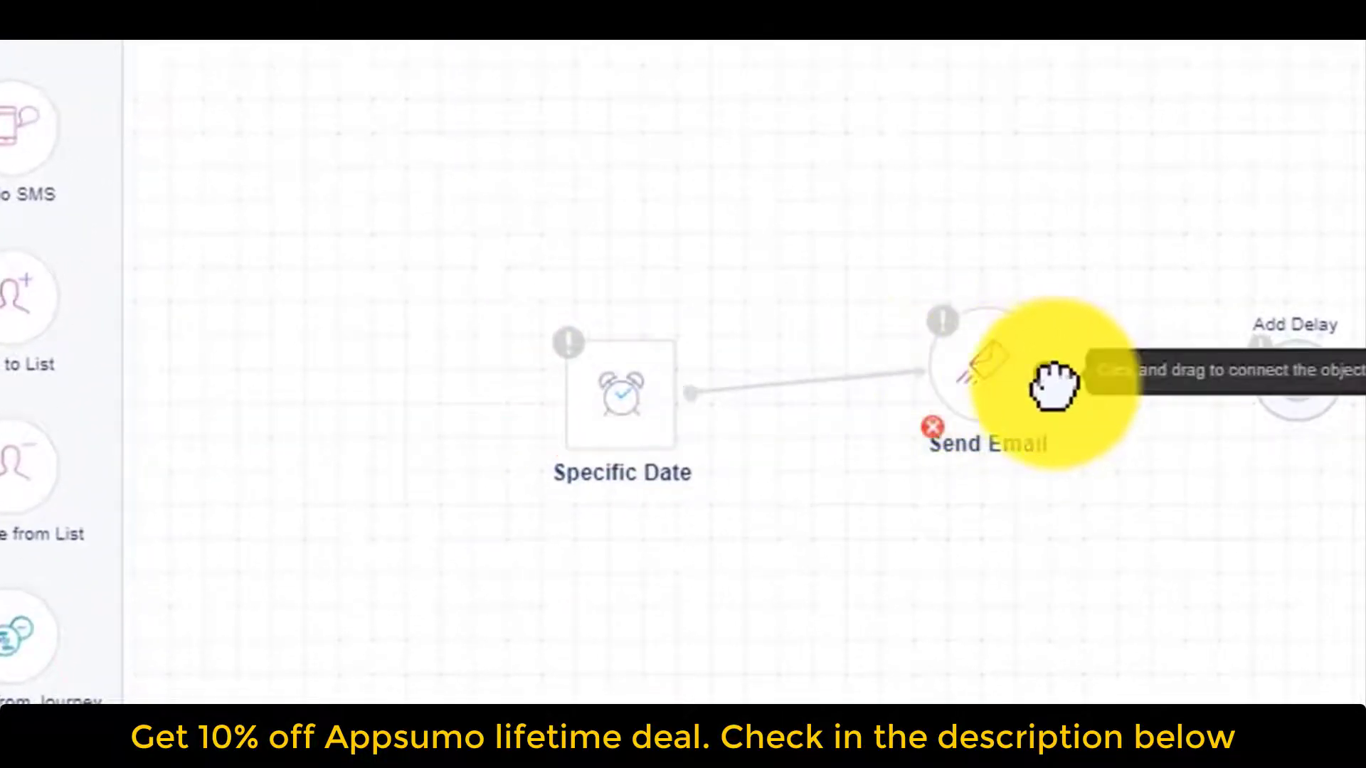
pyautogui.moveTo(1060, 376); pyautogui.dragTo(1289, 369)
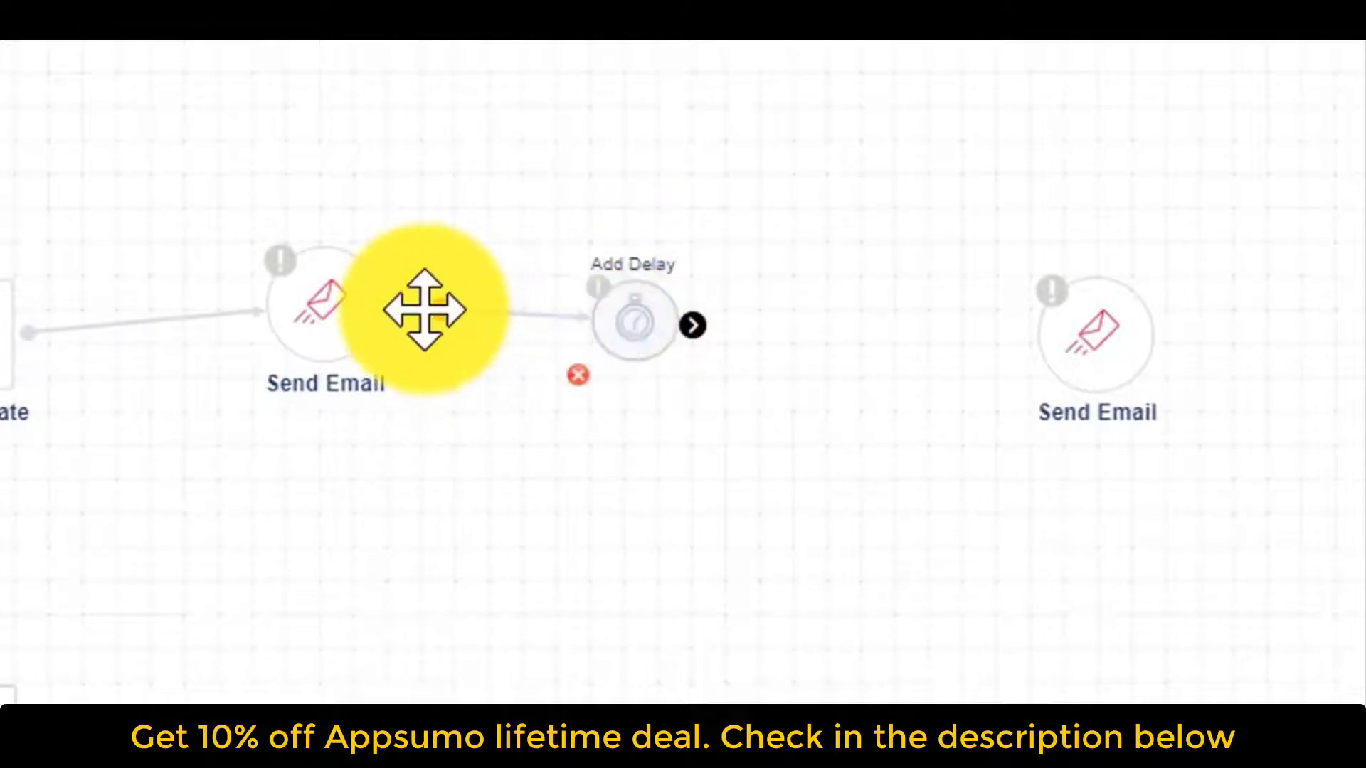
pyautogui.moveTo(701, 331); pyautogui.dragTo(1082, 344)
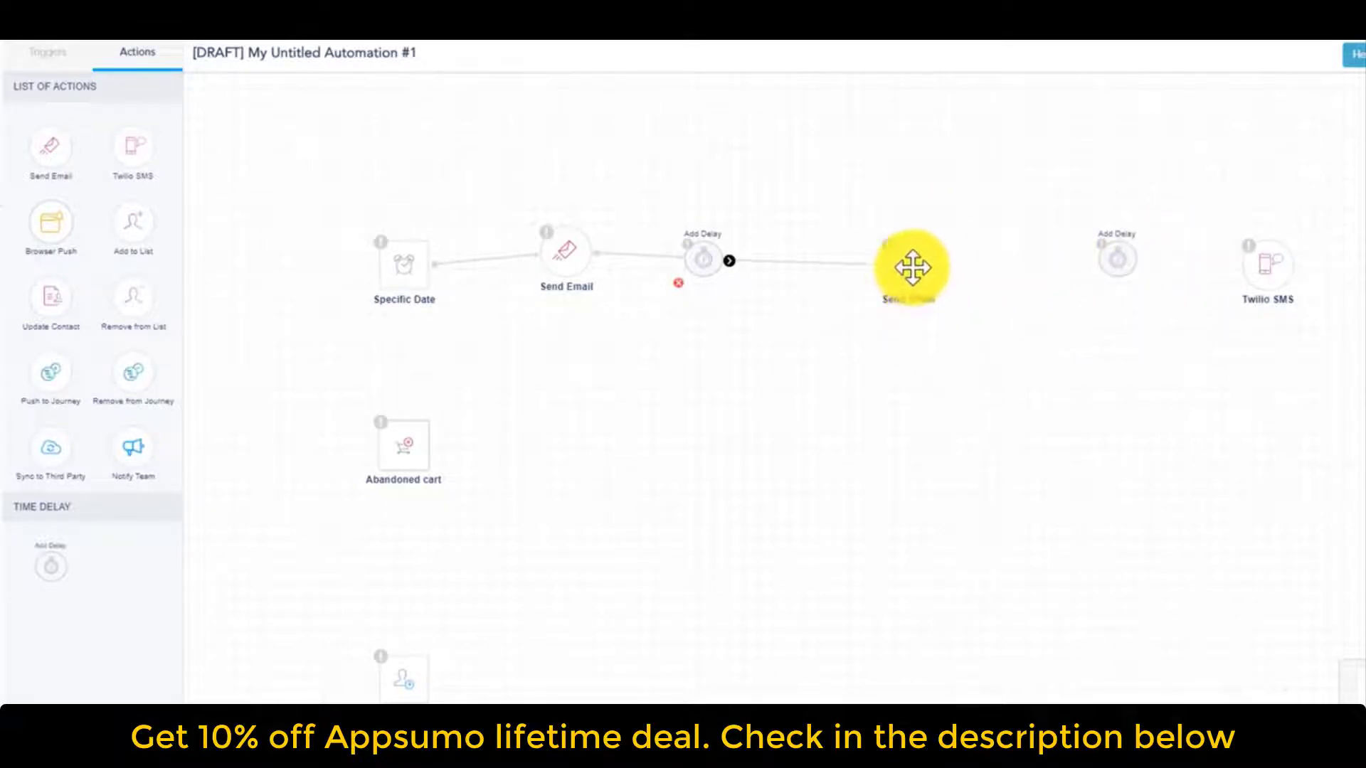
pyautogui.moveTo(939, 271); pyautogui.dragTo(1143, 261)
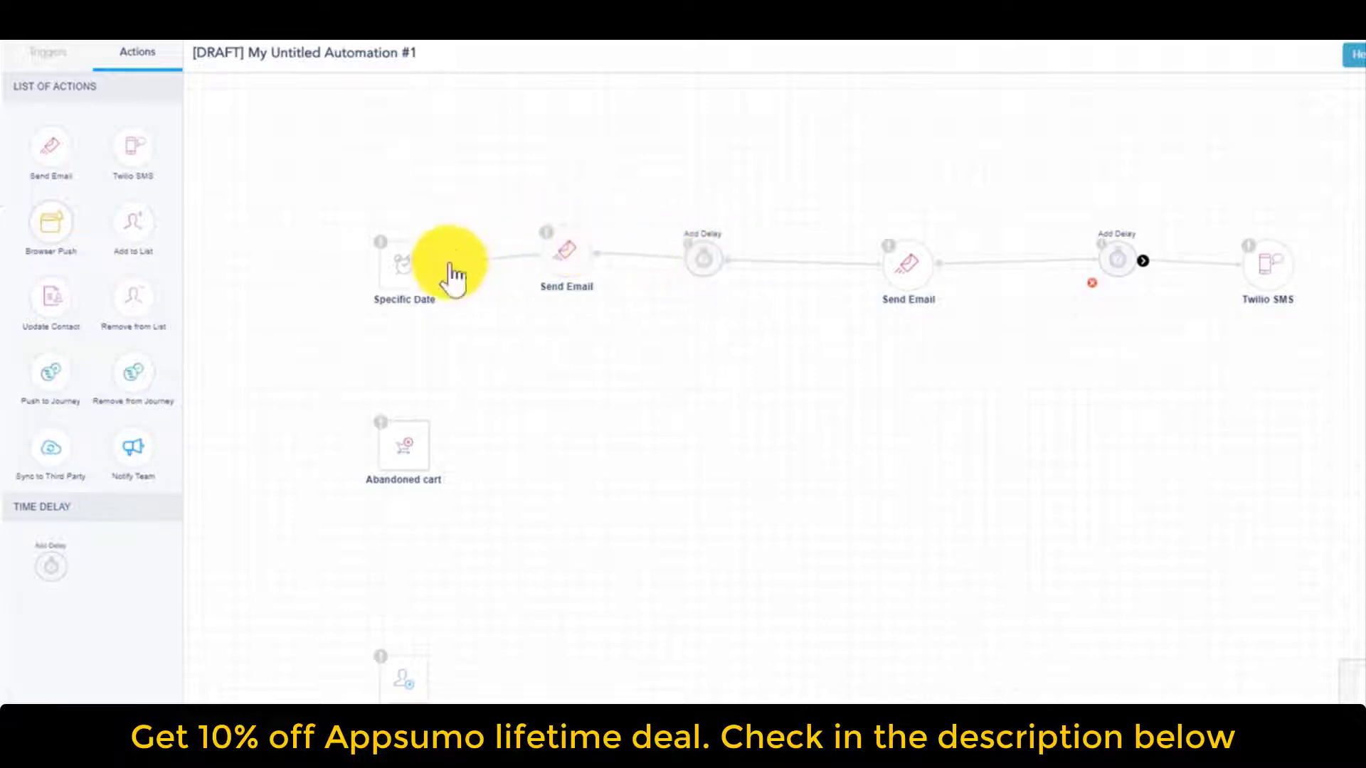
pyautogui.click(419, 266)
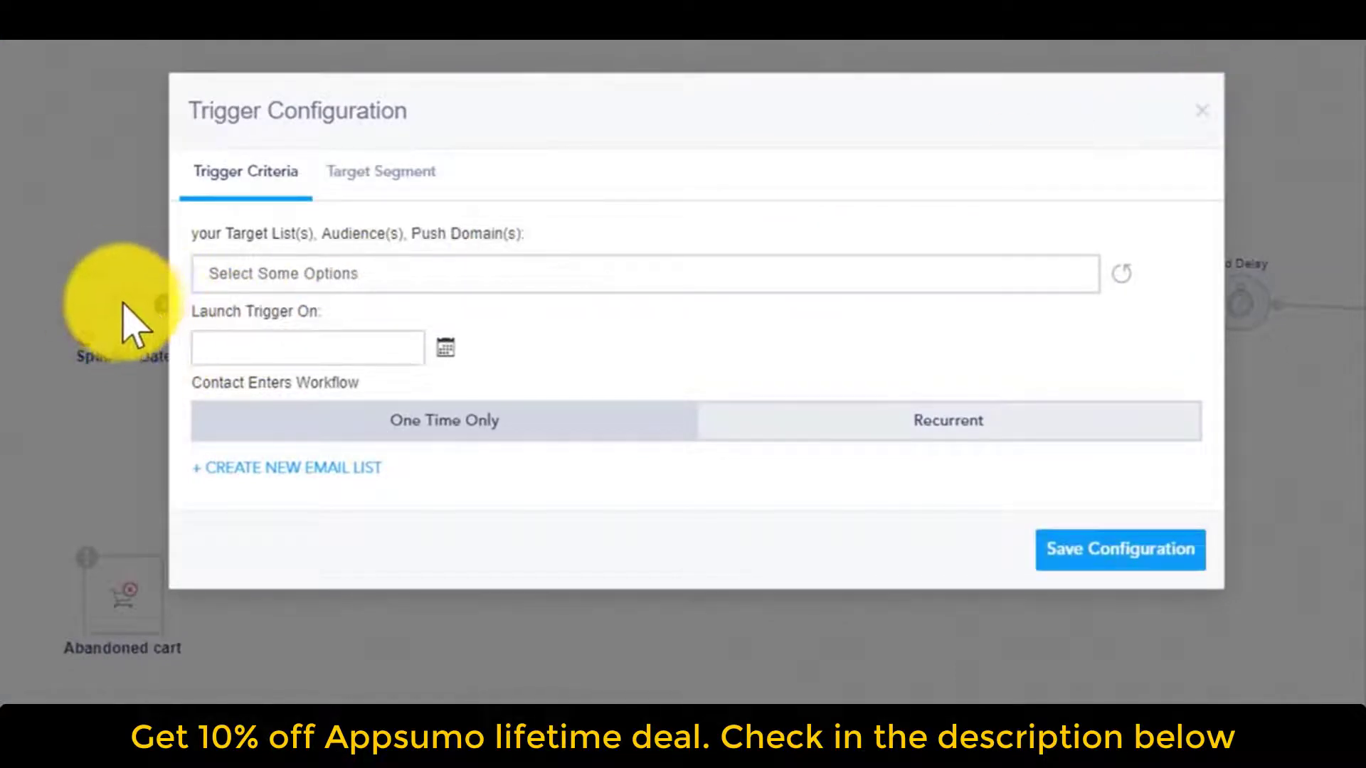
pyautogui.click(292, 278)
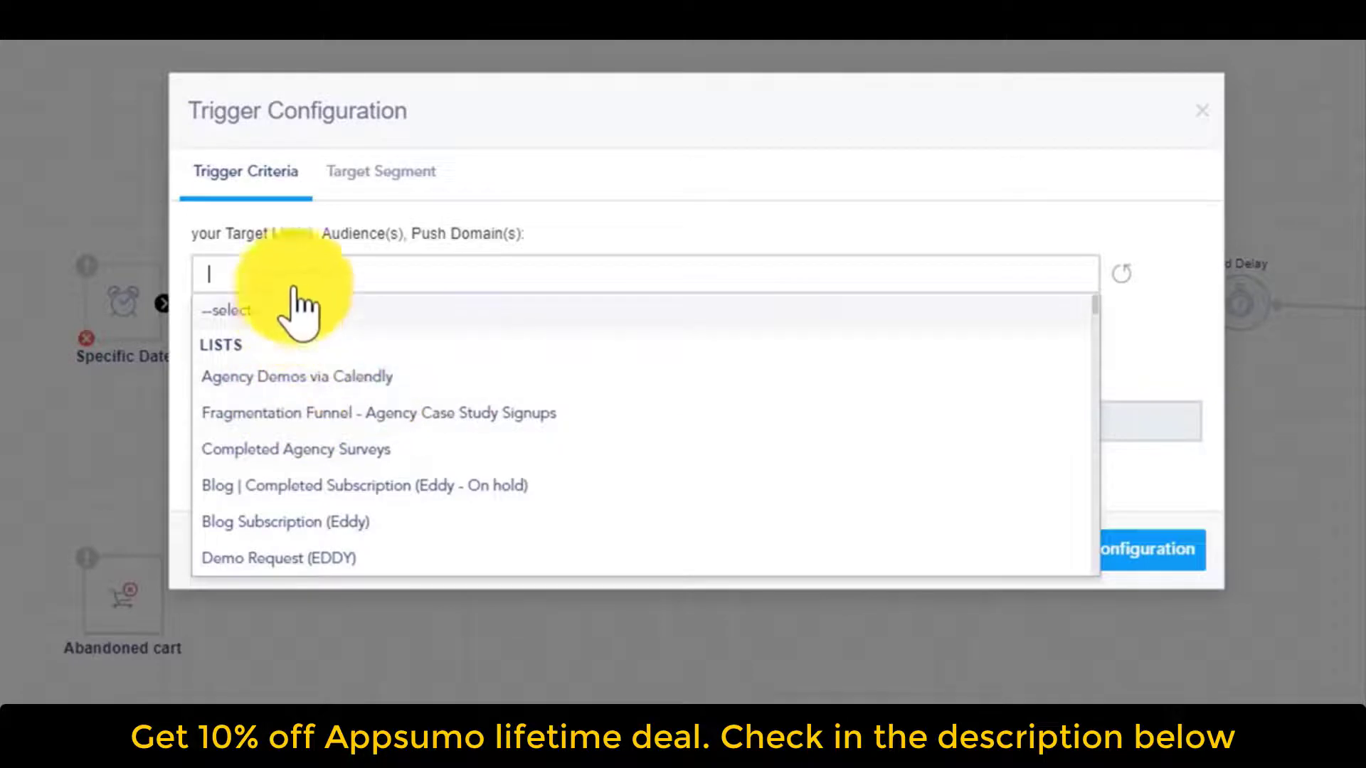
pyautogui.click(271, 231)
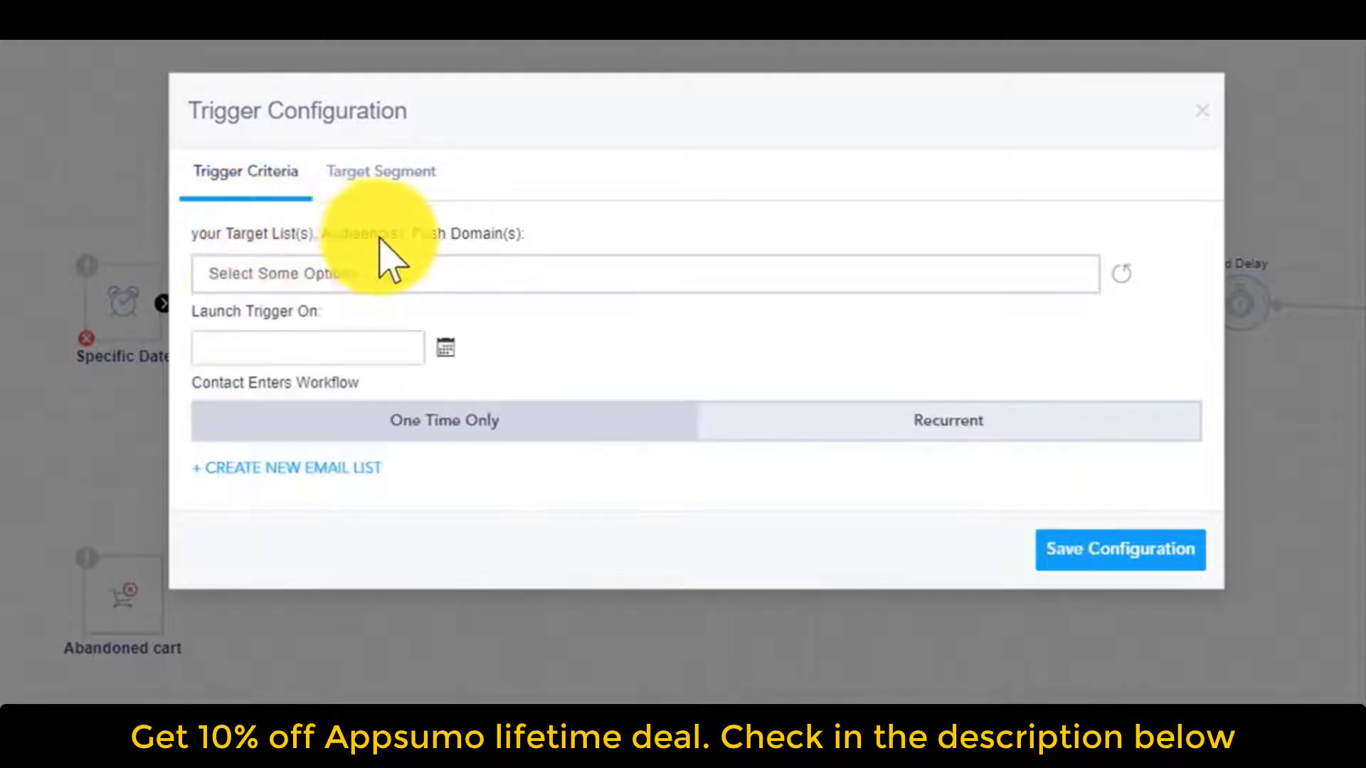
pyautogui.click(502, 276)
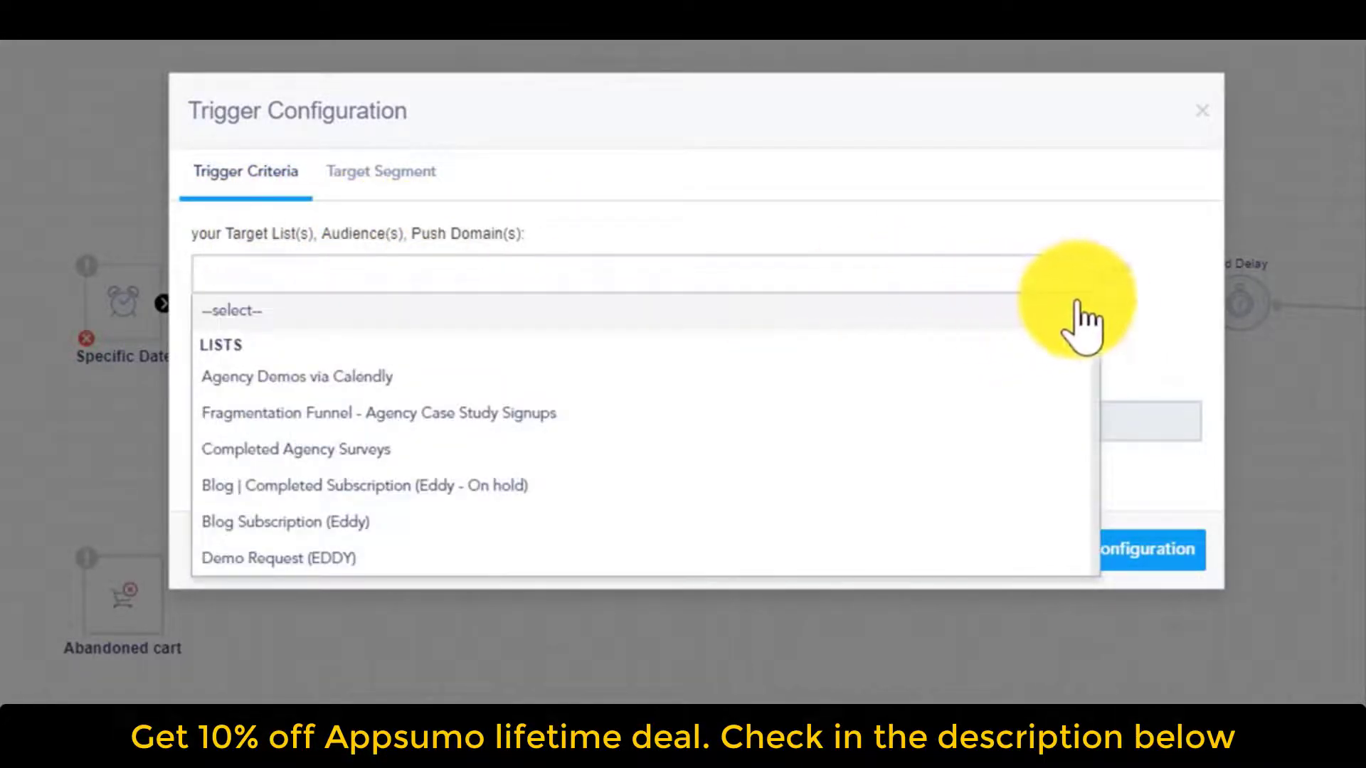
pyautogui.moveTo(1095, 327); pyautogui.dragTo(1106, 601)
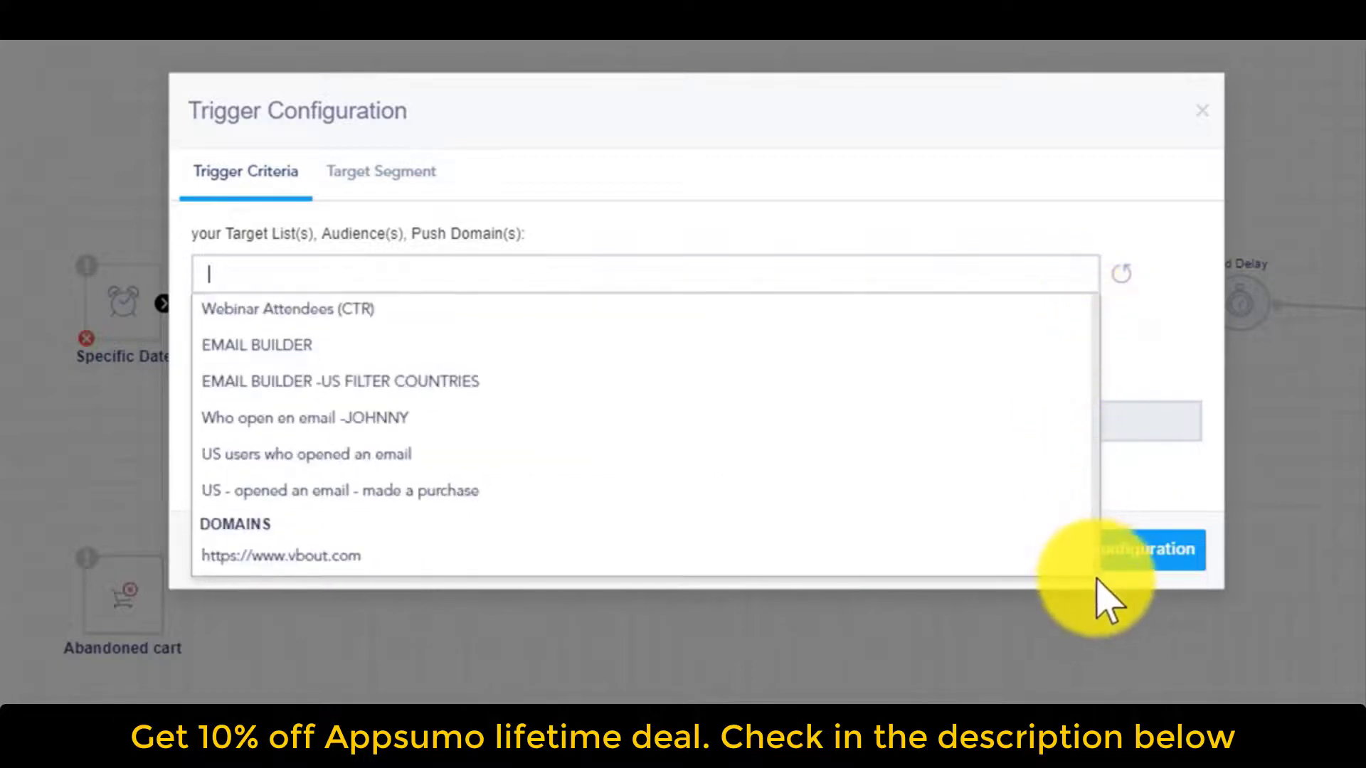
pyautogui.click(340, 562)
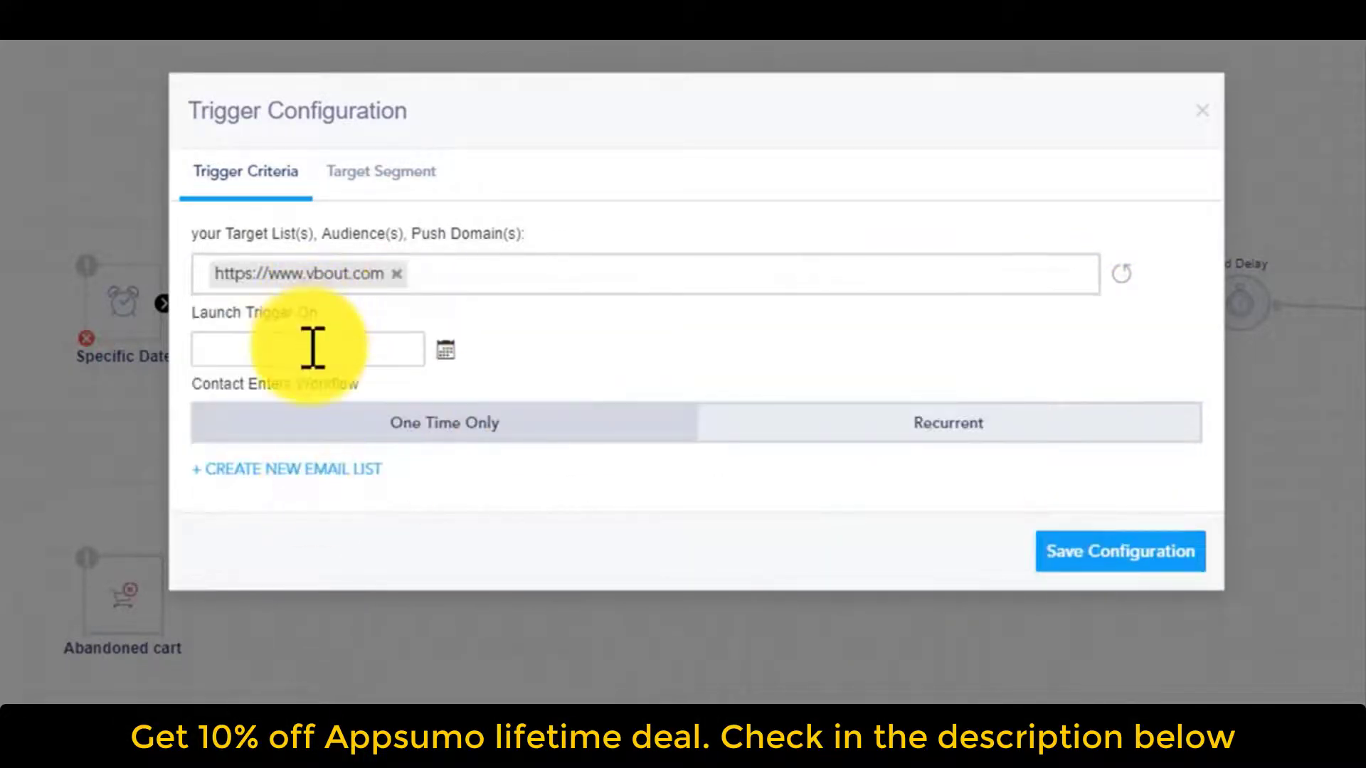
pyautogui.click(466, 281)
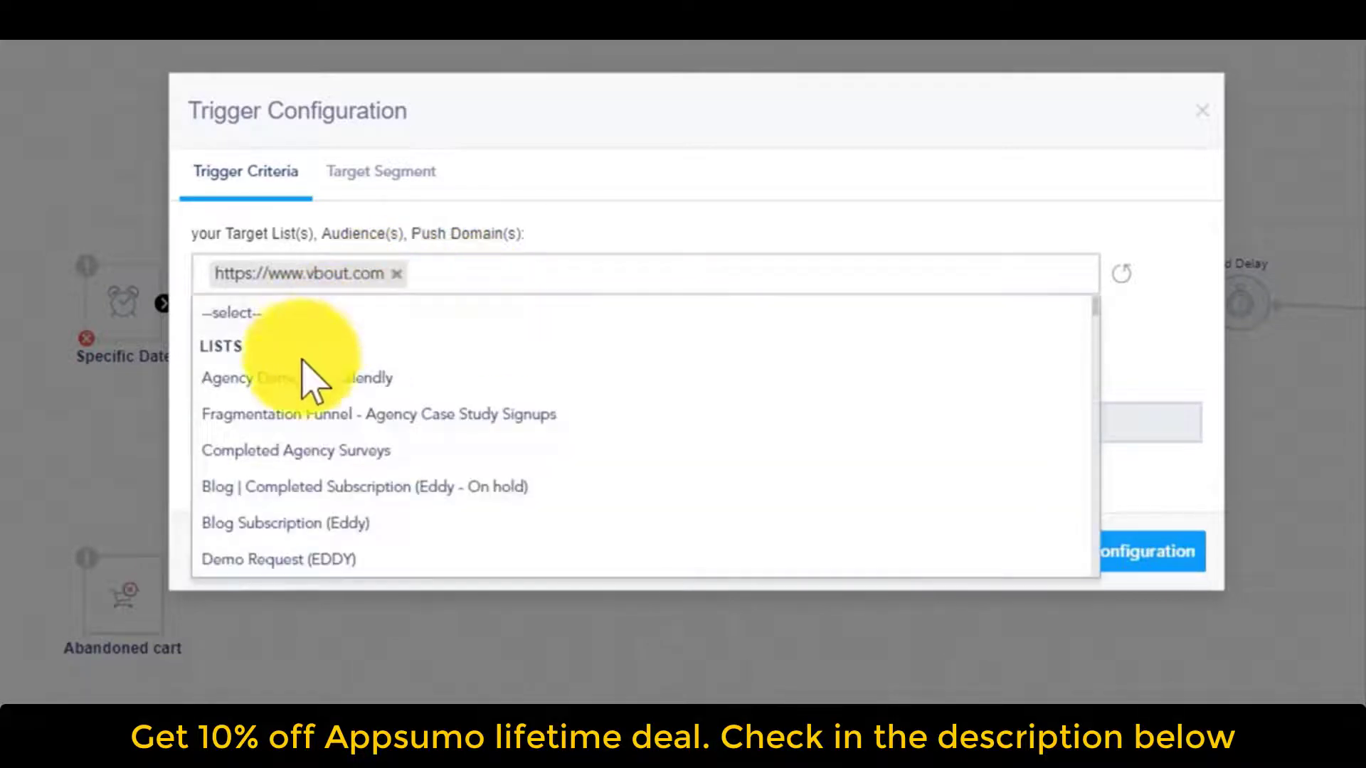
pyautogui.click(292, 384)
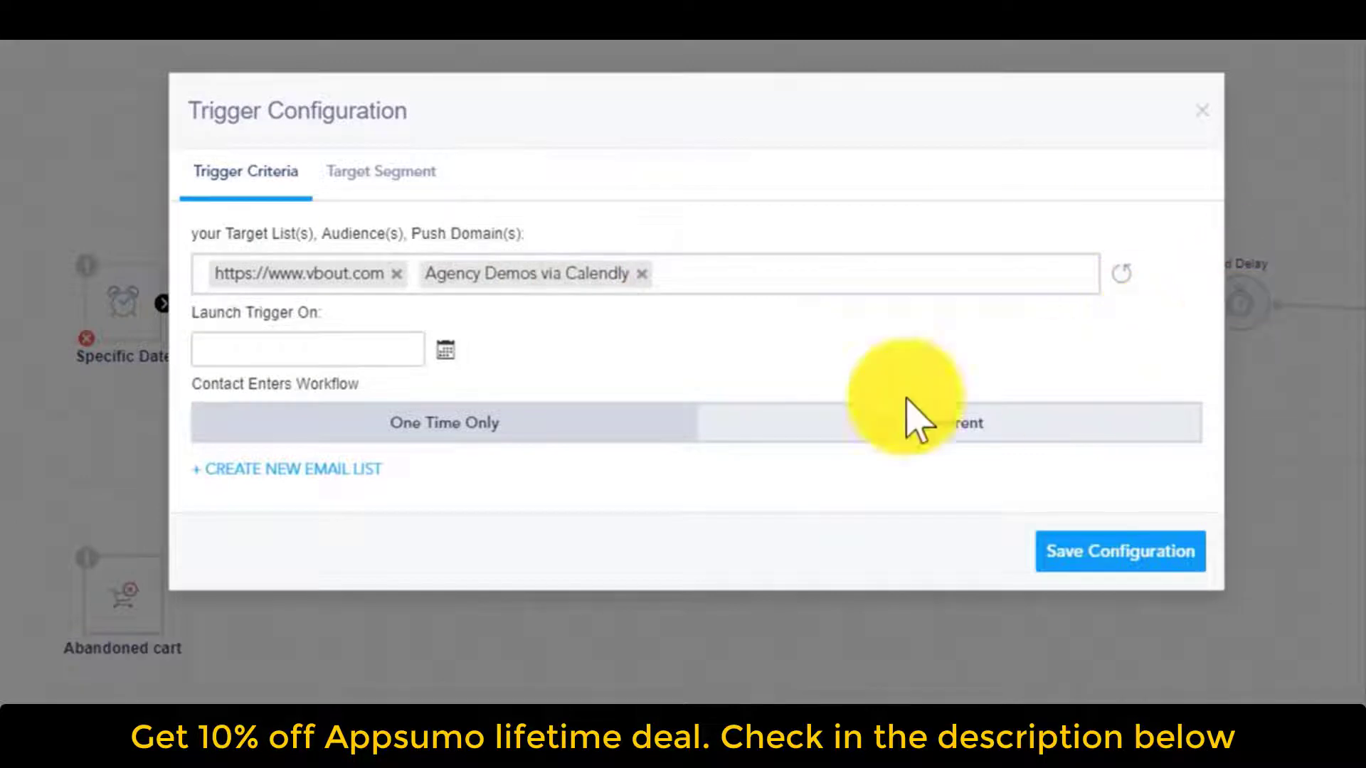
# Set the trigger's launch date to 05/24/2019 and make contact entry into the workflow Recurrent.
pyautogui.click(323, 353)
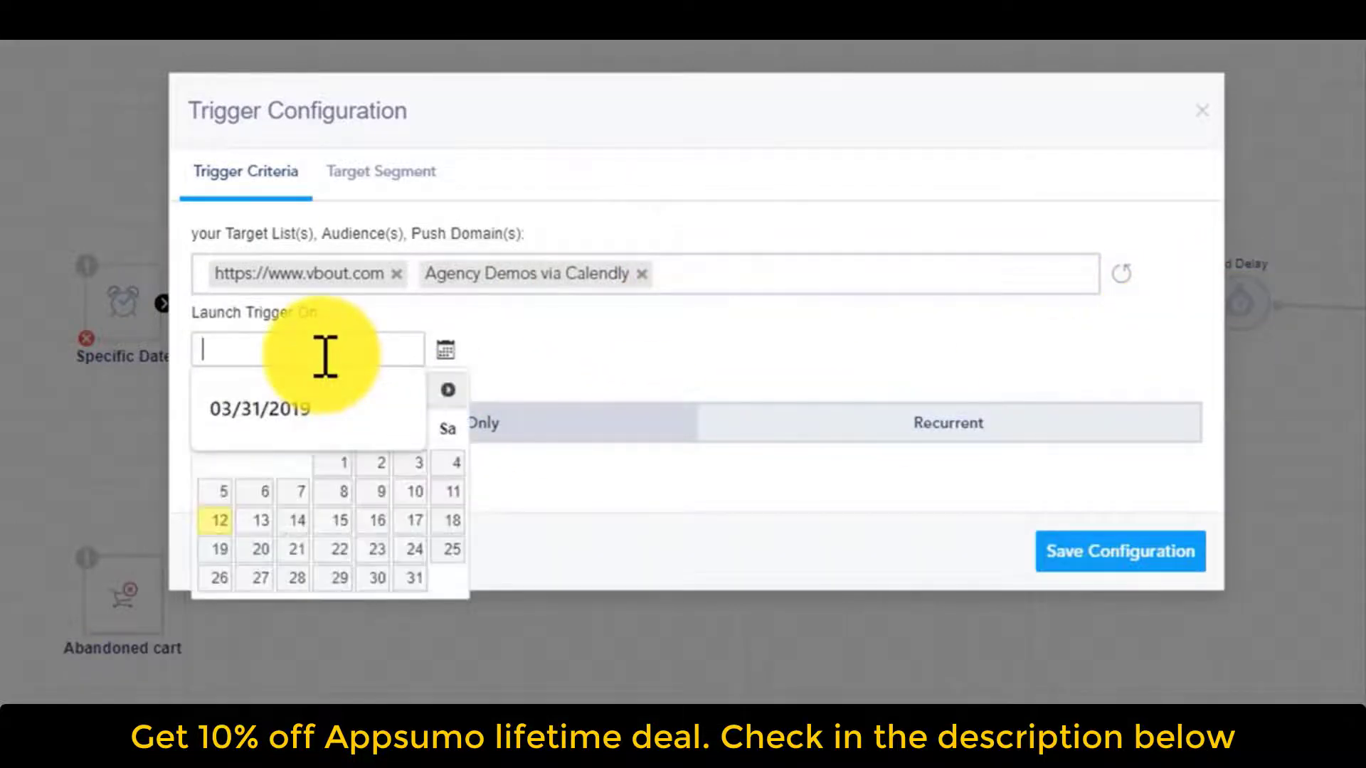
pyautogui.click(413, 549)
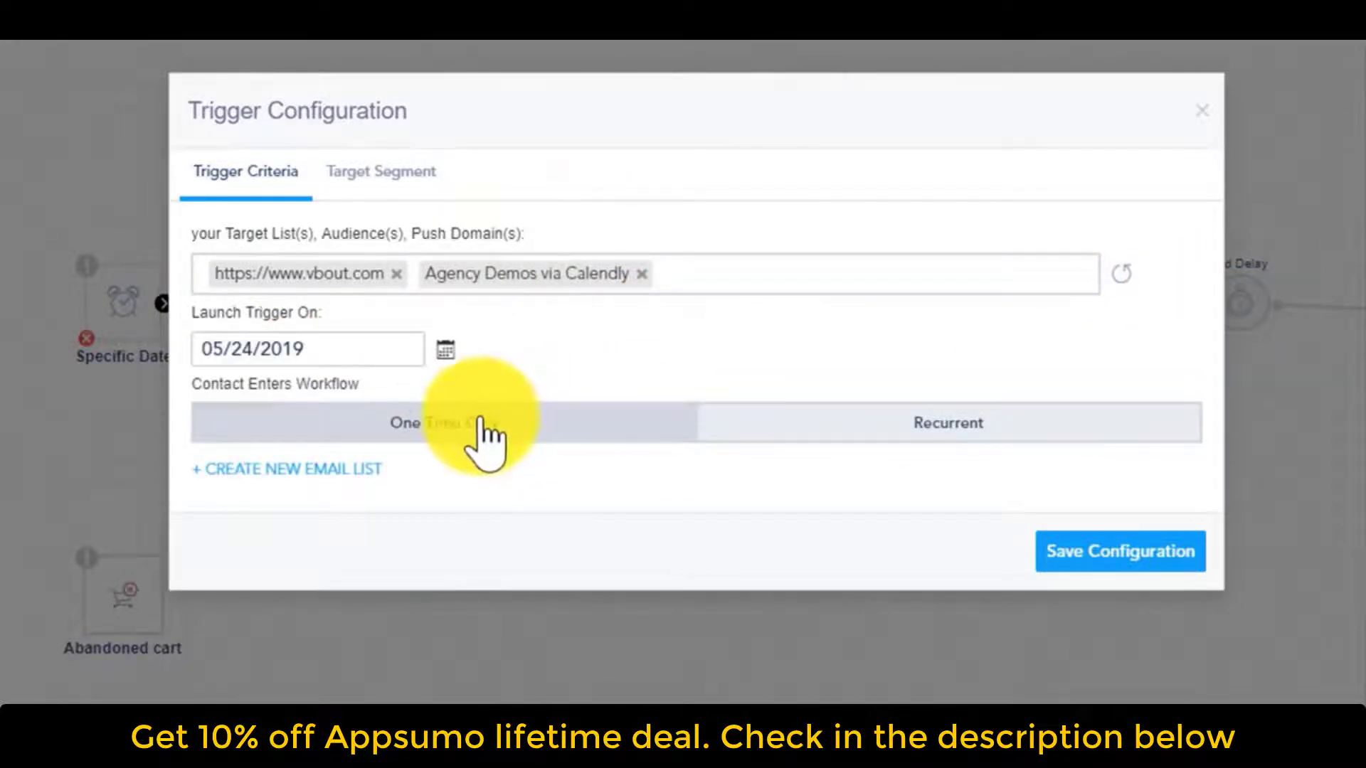
pyautogui.click(951, 430)
pyautogui.click(491, 426)
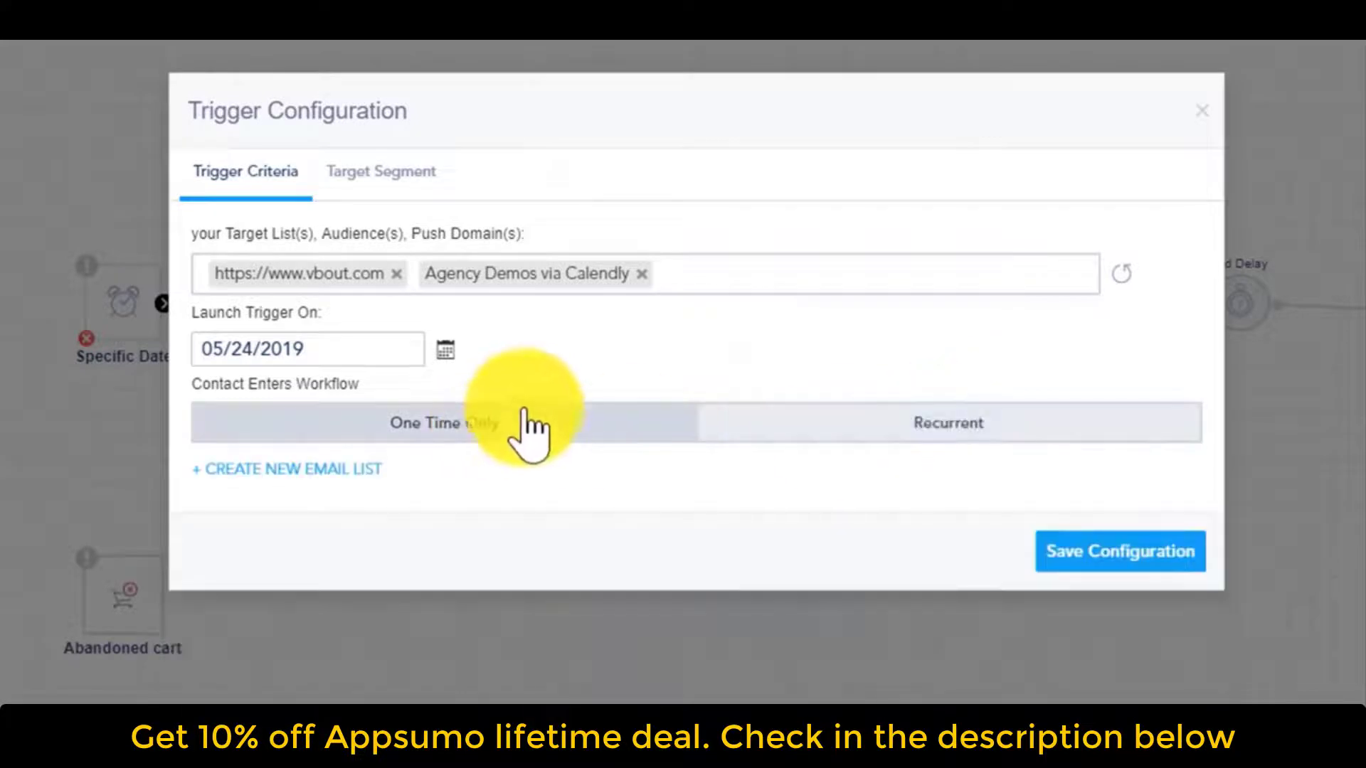
pyautogui.click(848, 432)
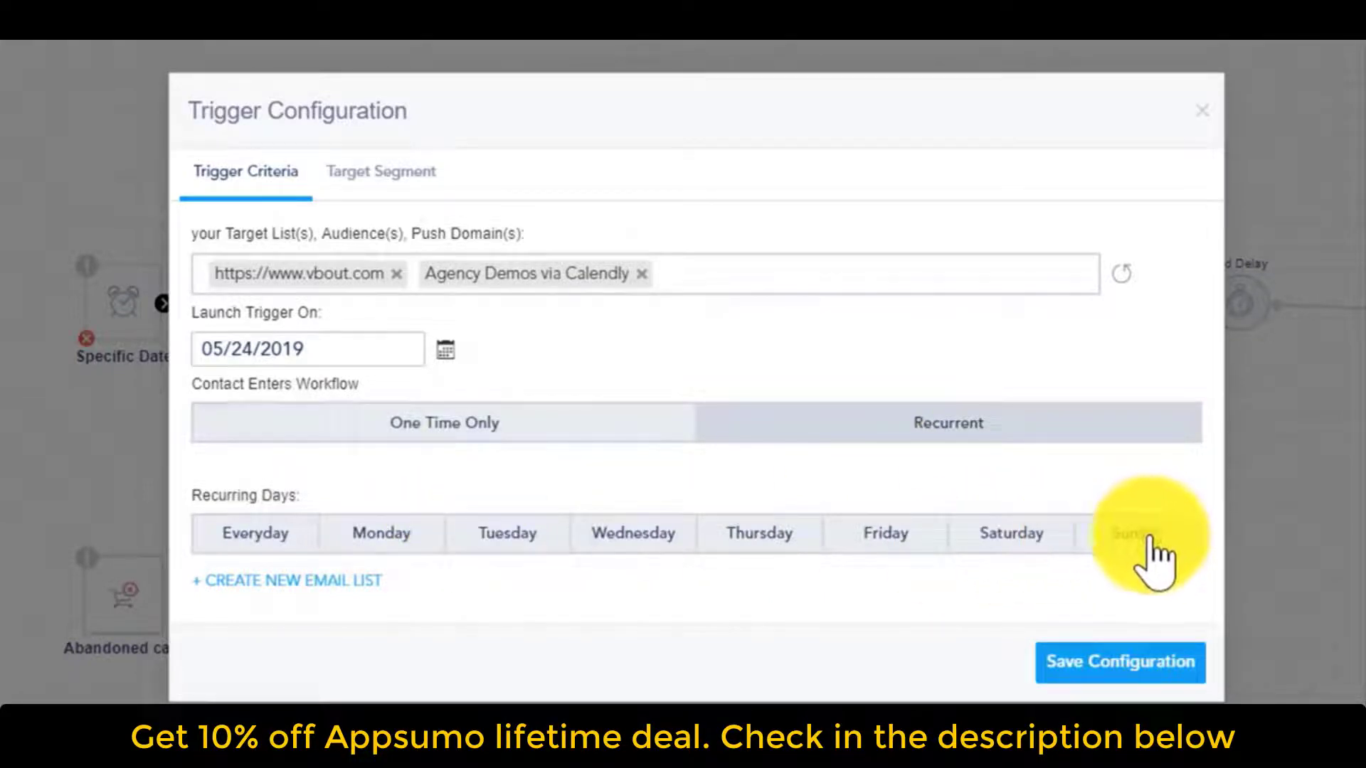
pyautogui.click(484, 430)
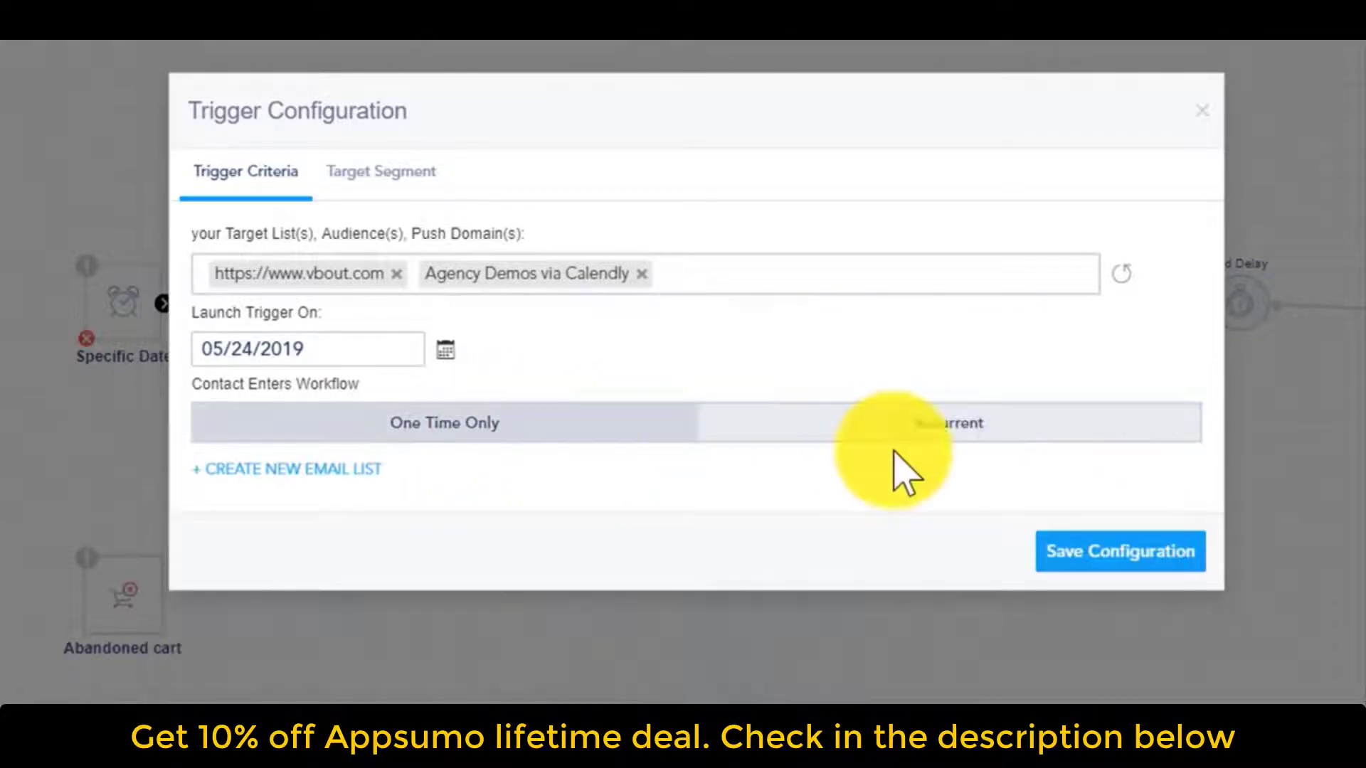
pyautogui.click(803, 431)
pyautogui.click(553, 429)
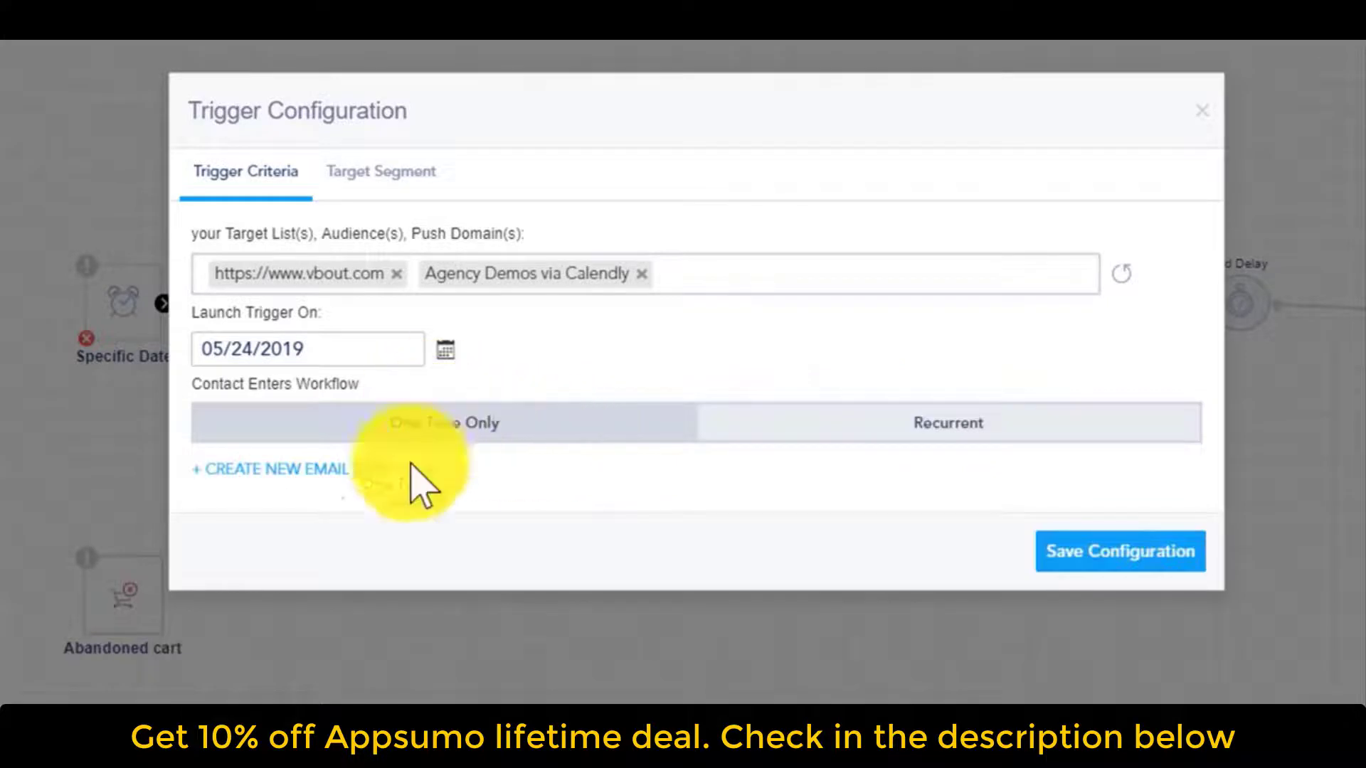
pyautogui.click(241, 347)
pyautogui.click(969, 437)
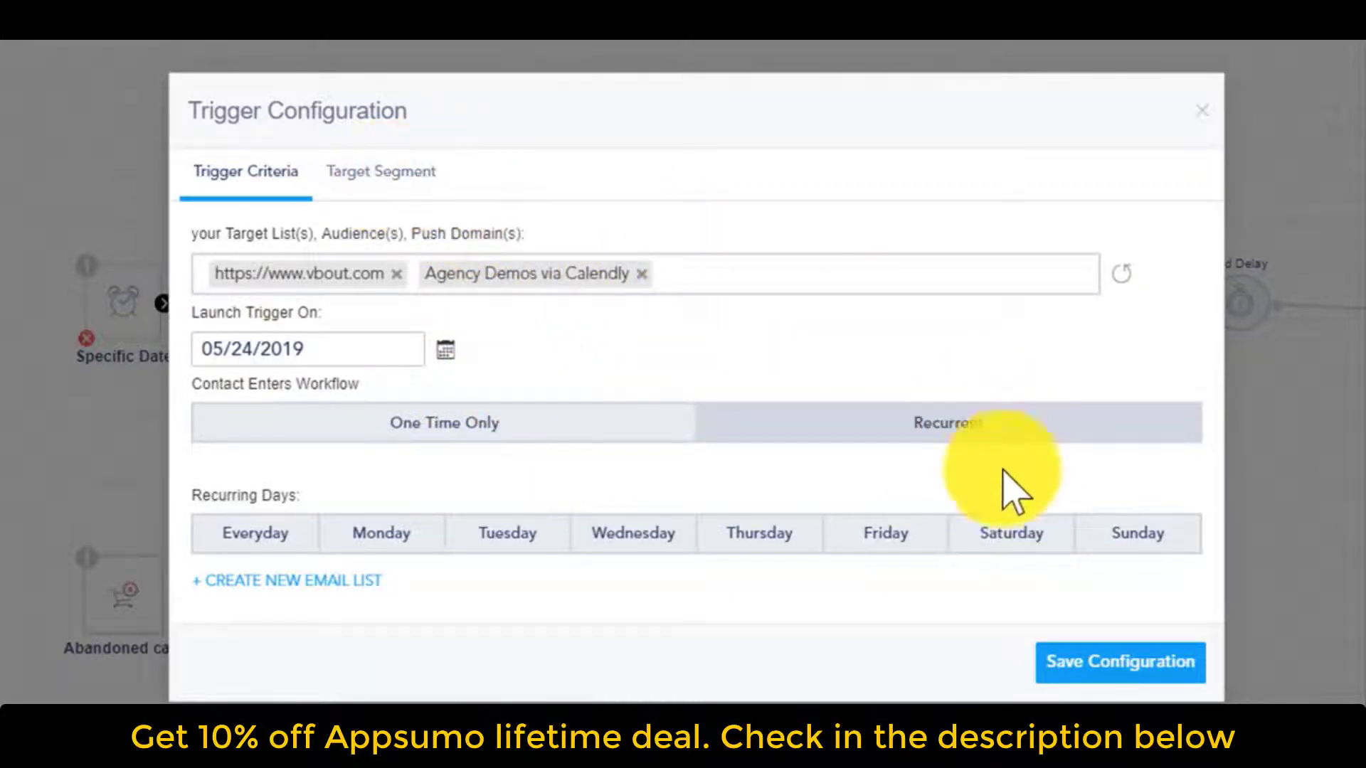
# Target only contacts matching a rule: First Engagement Date is before 90 days from First Engagement Date (Month/Day/Year).
pyautogui.click(396, 189)
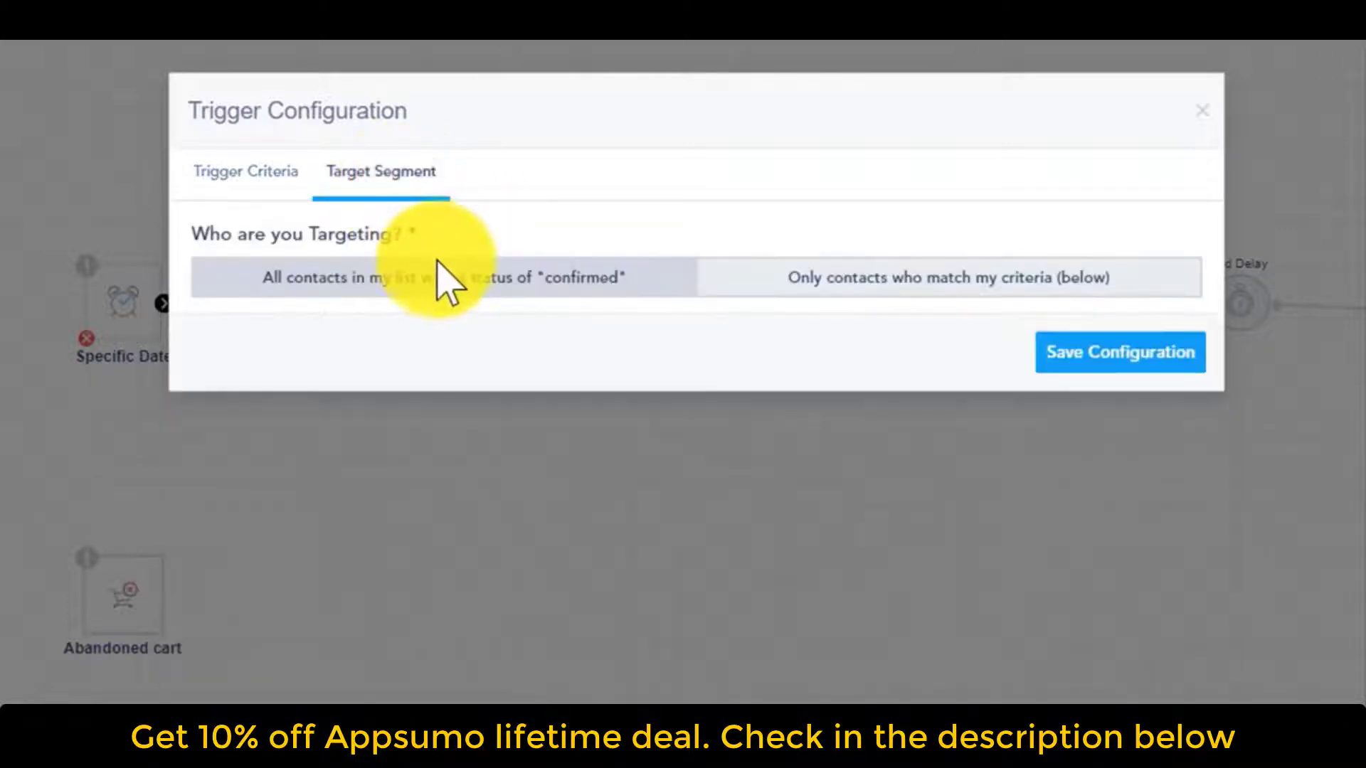
pyautogui.click(859, 281)
pyautogui.click(387, 439)
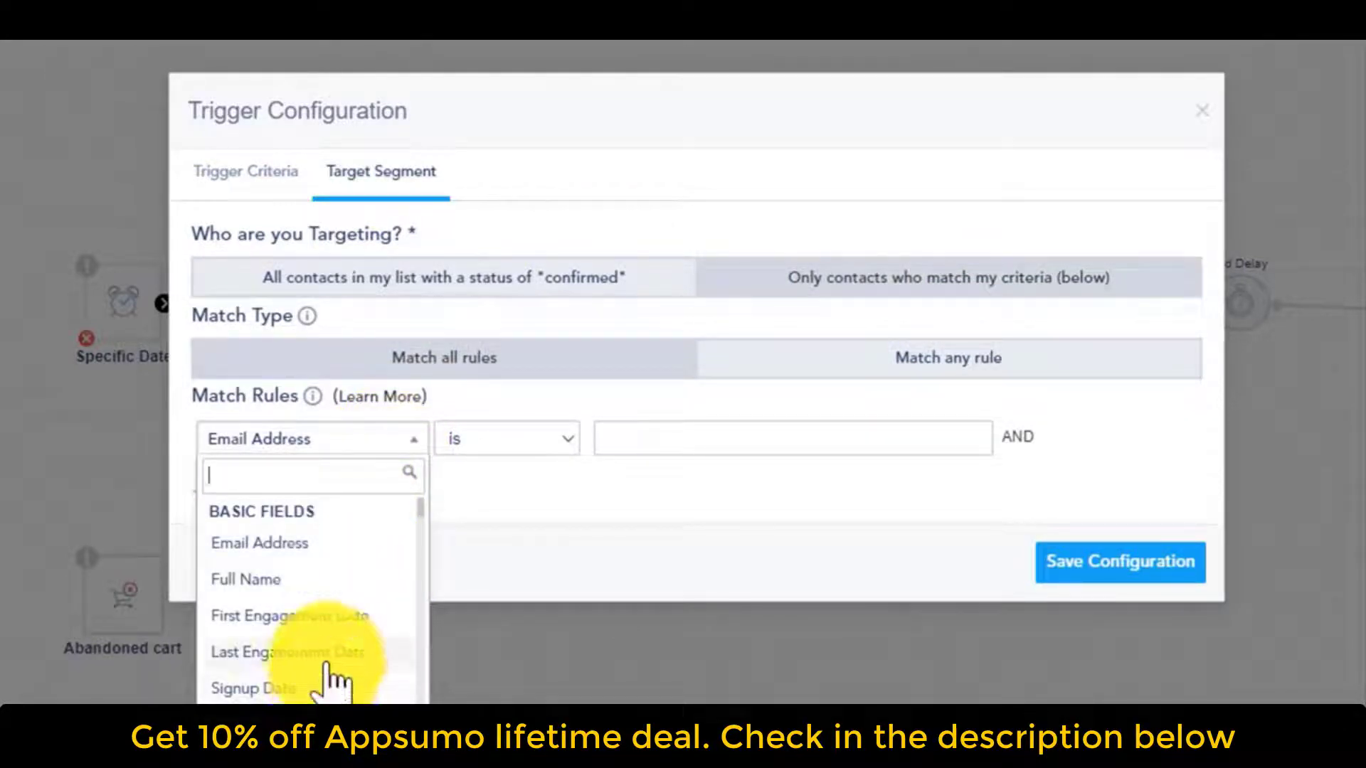
pyautogui.click(317, 616)
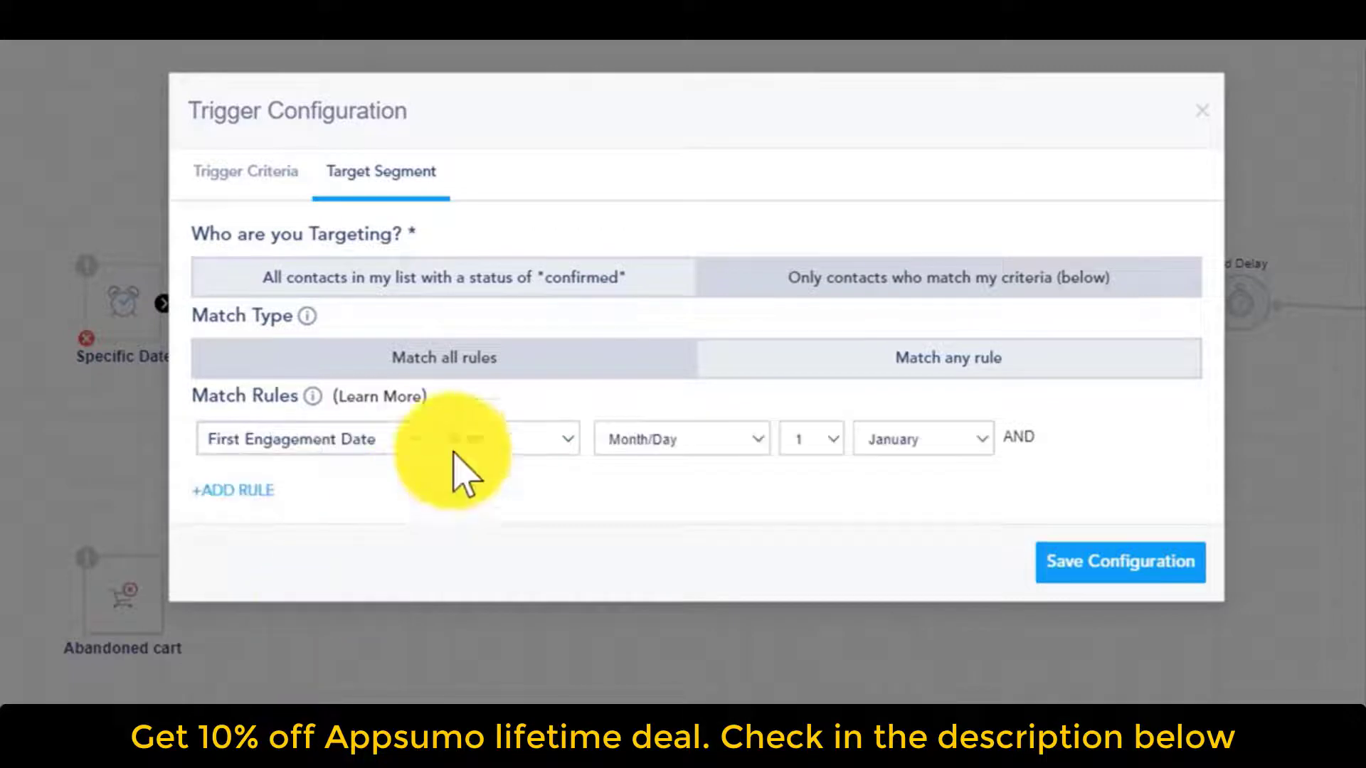
pyautogui.click(498, 459)
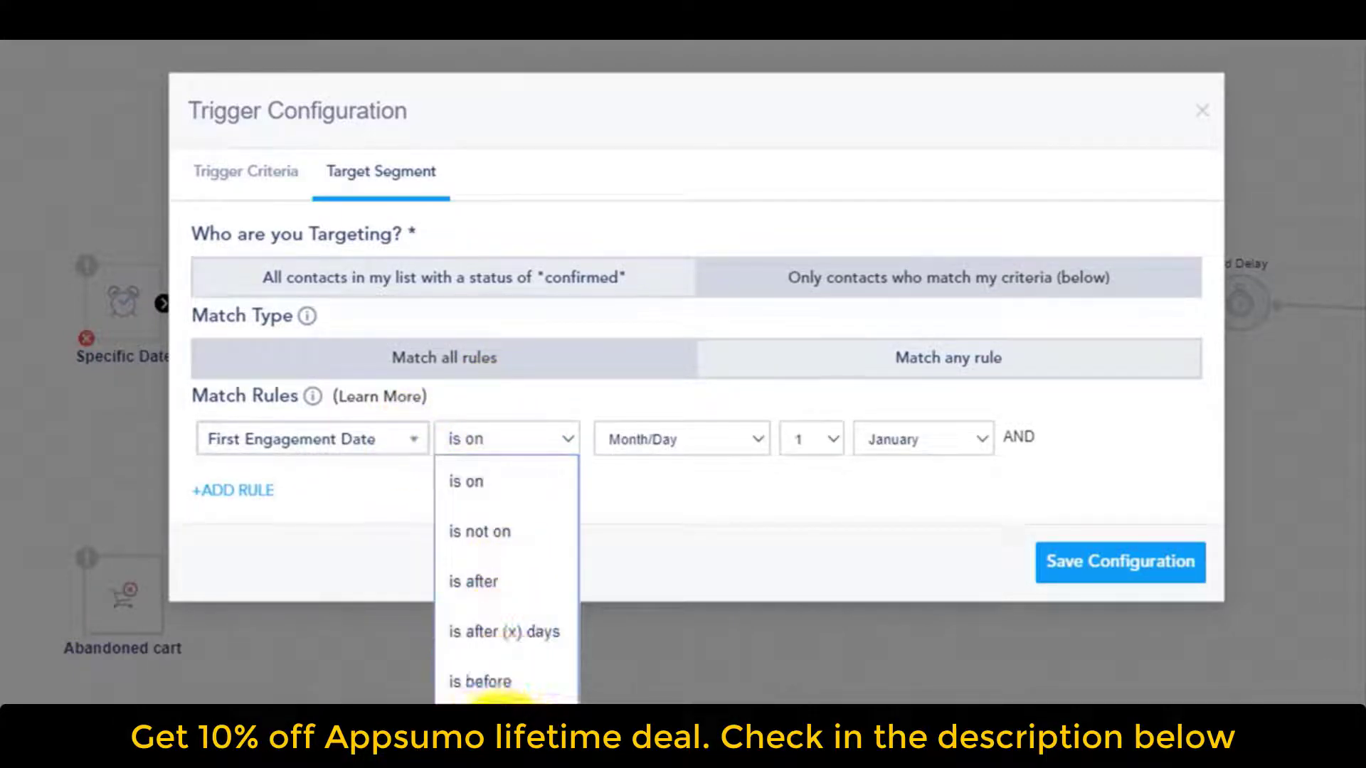
pyautogui.click(534, 729)
pyautogui.doubleClick(600, 436)
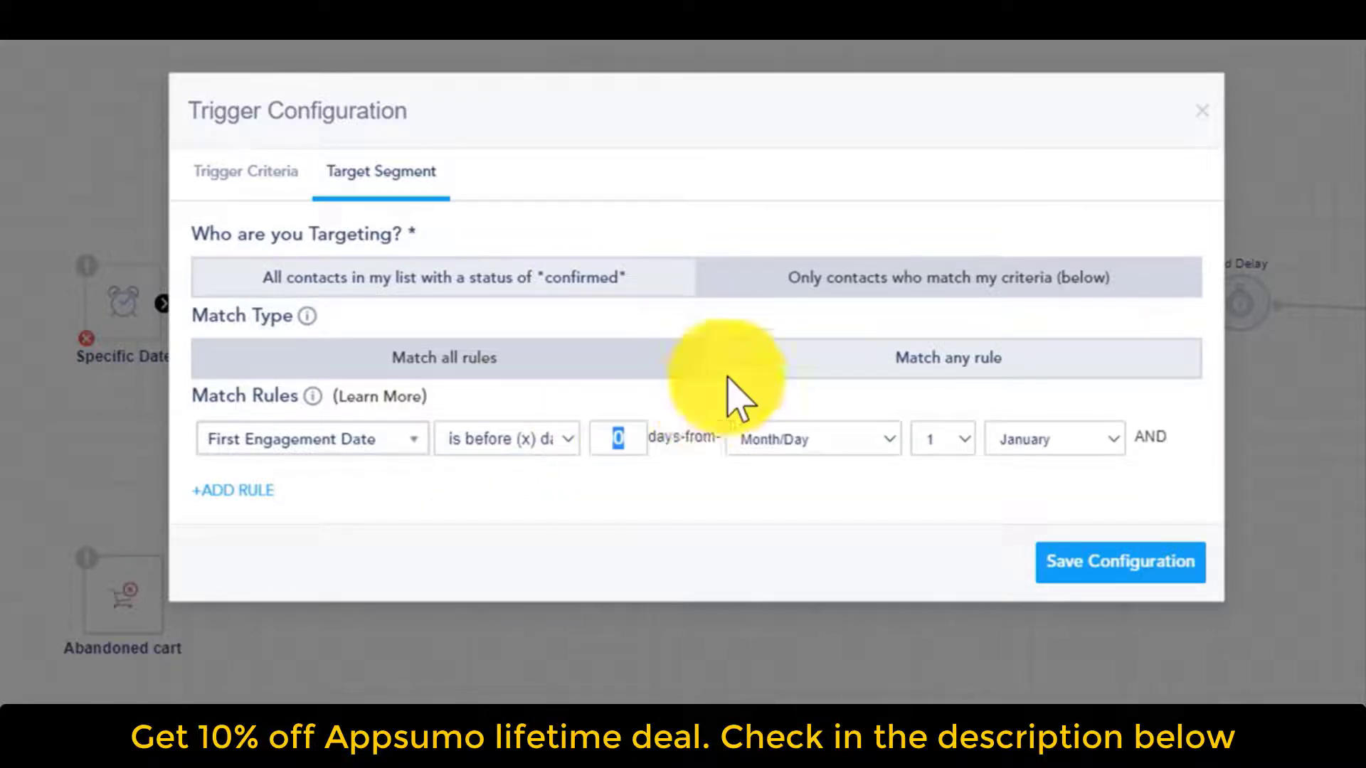
pyautogui.click(817, 447)
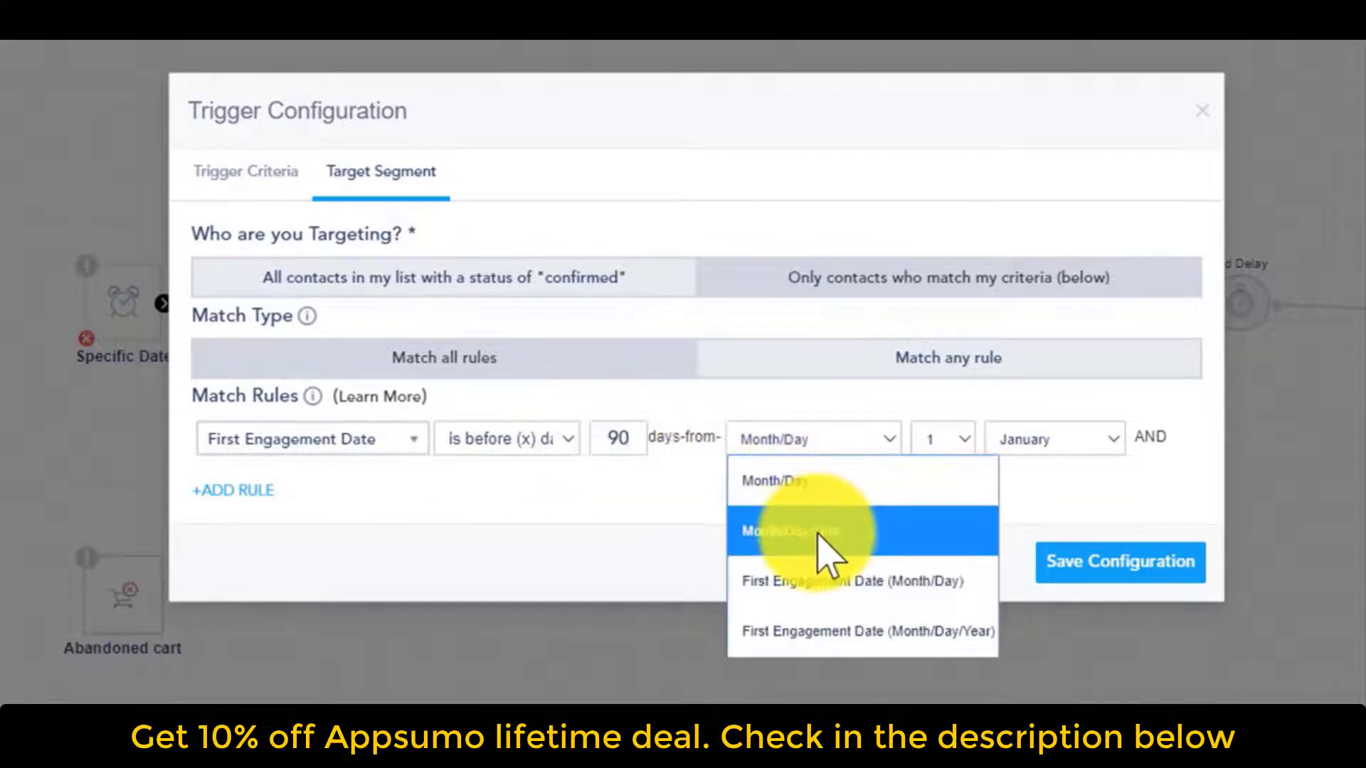
pyautogui.click(818, 633)
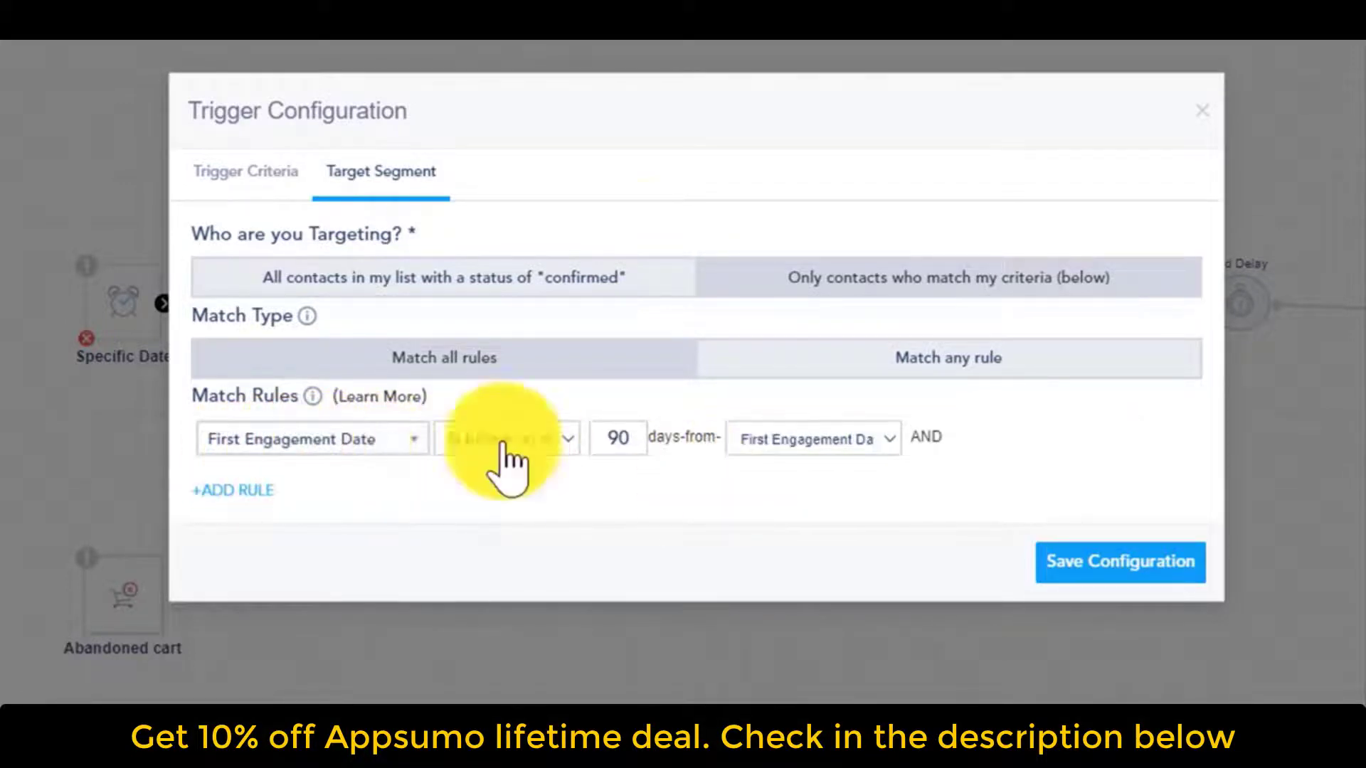
# Recheck the trigger criteria and the target segment rule, and save the trigger configuration.
pyautogui.click(246, 174)
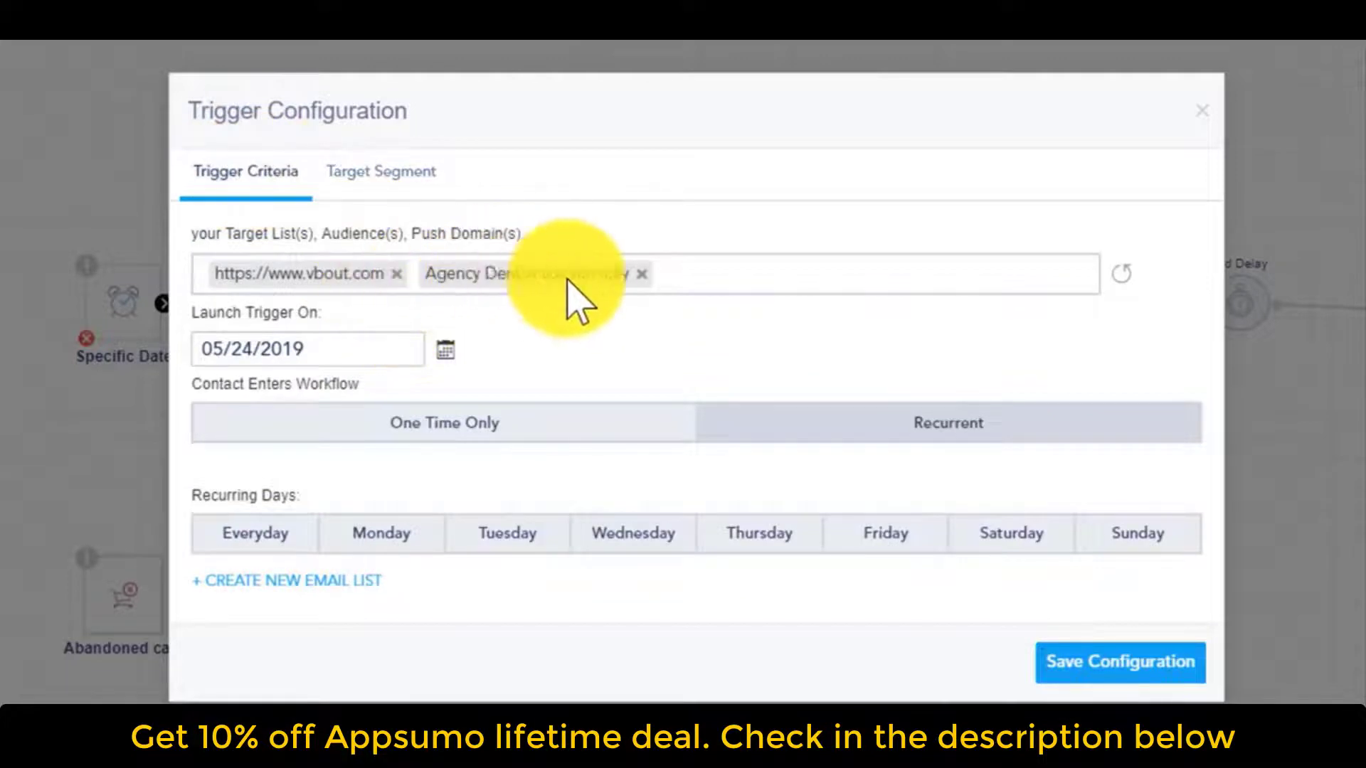
pyautogui.click(363, 178)
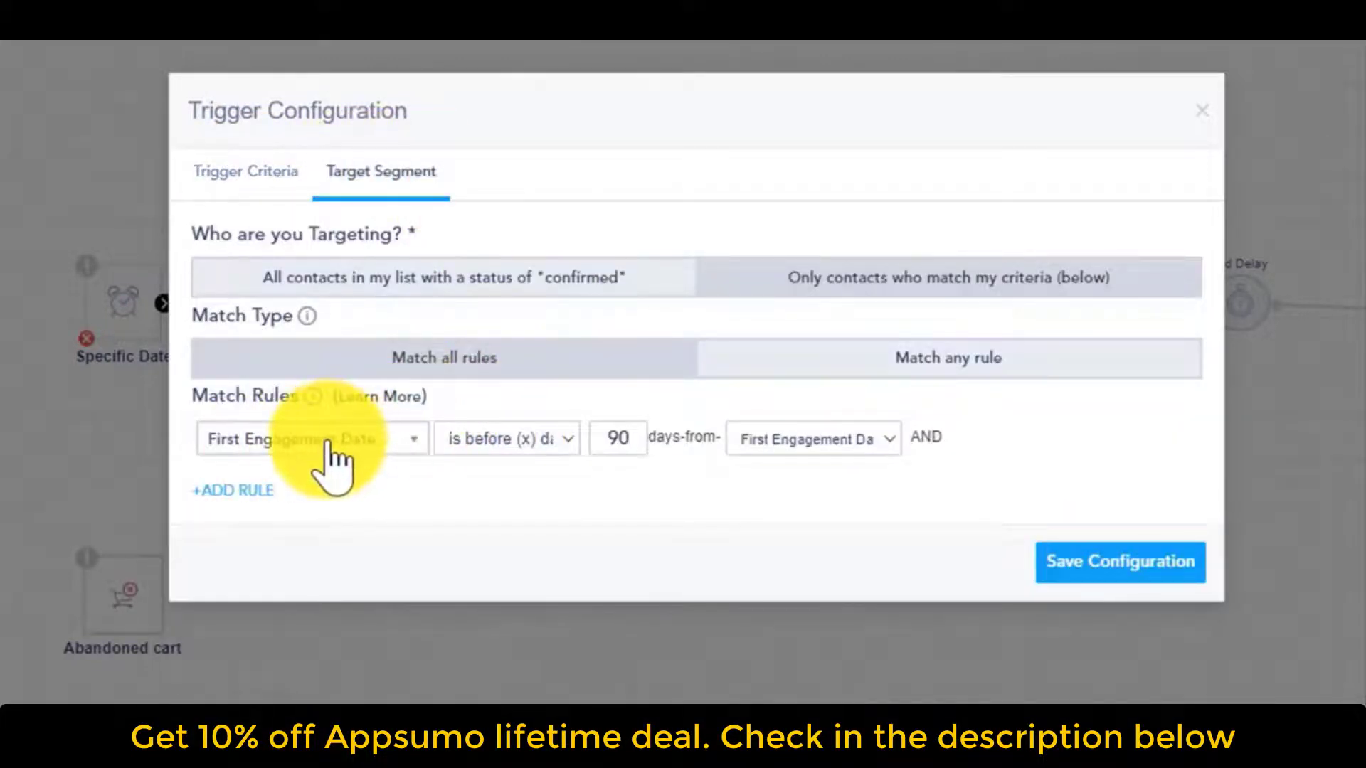
pyautogui.click(617, 439)
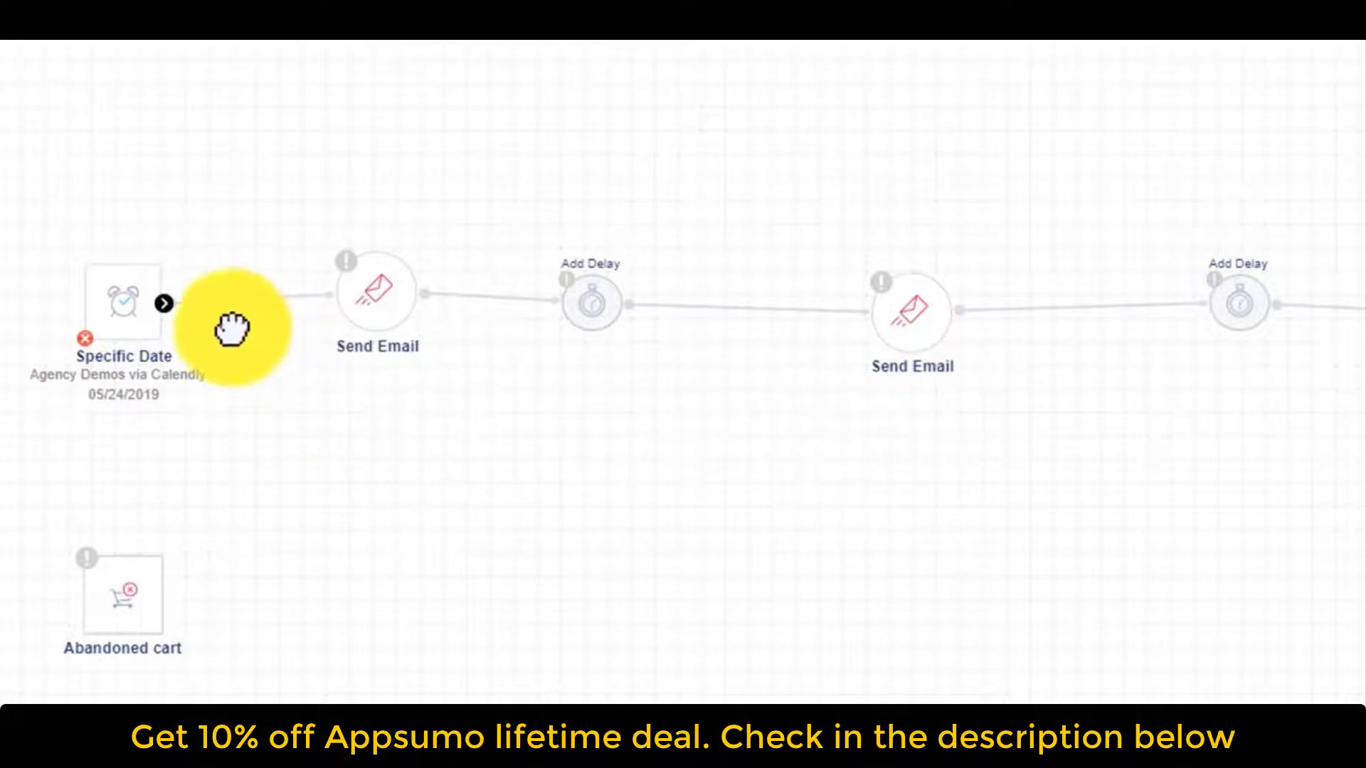
# Reposition the Specific Date trigger and the first Send Email action, checking the condition settings of the connector between them.
pyautogui.moveTo(126, 296); pyautogui.dragTo(25, 293)
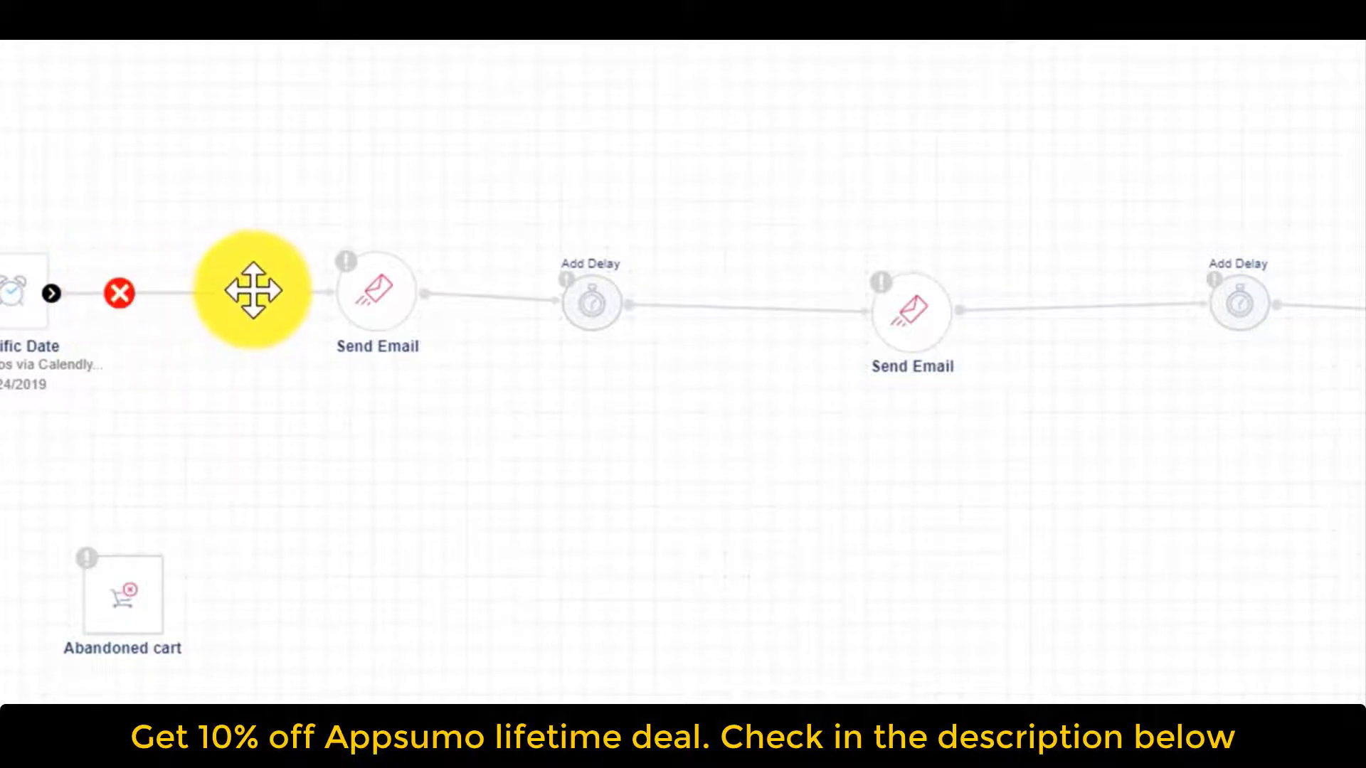
pyautogui.click(254, 290)
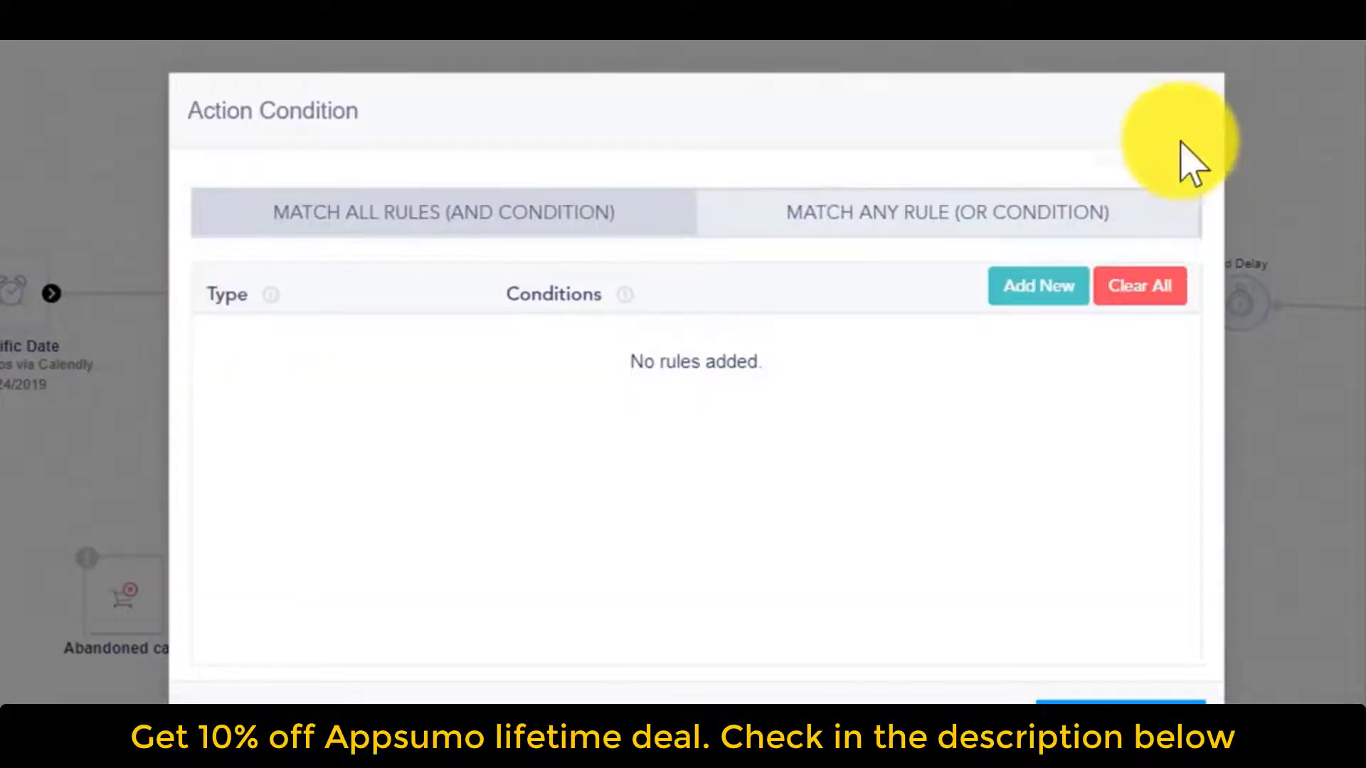
pyautogui.click(1209, 121)
pyautogui.moveTo(390, 299); pyautogui.dragTo(303, 295)
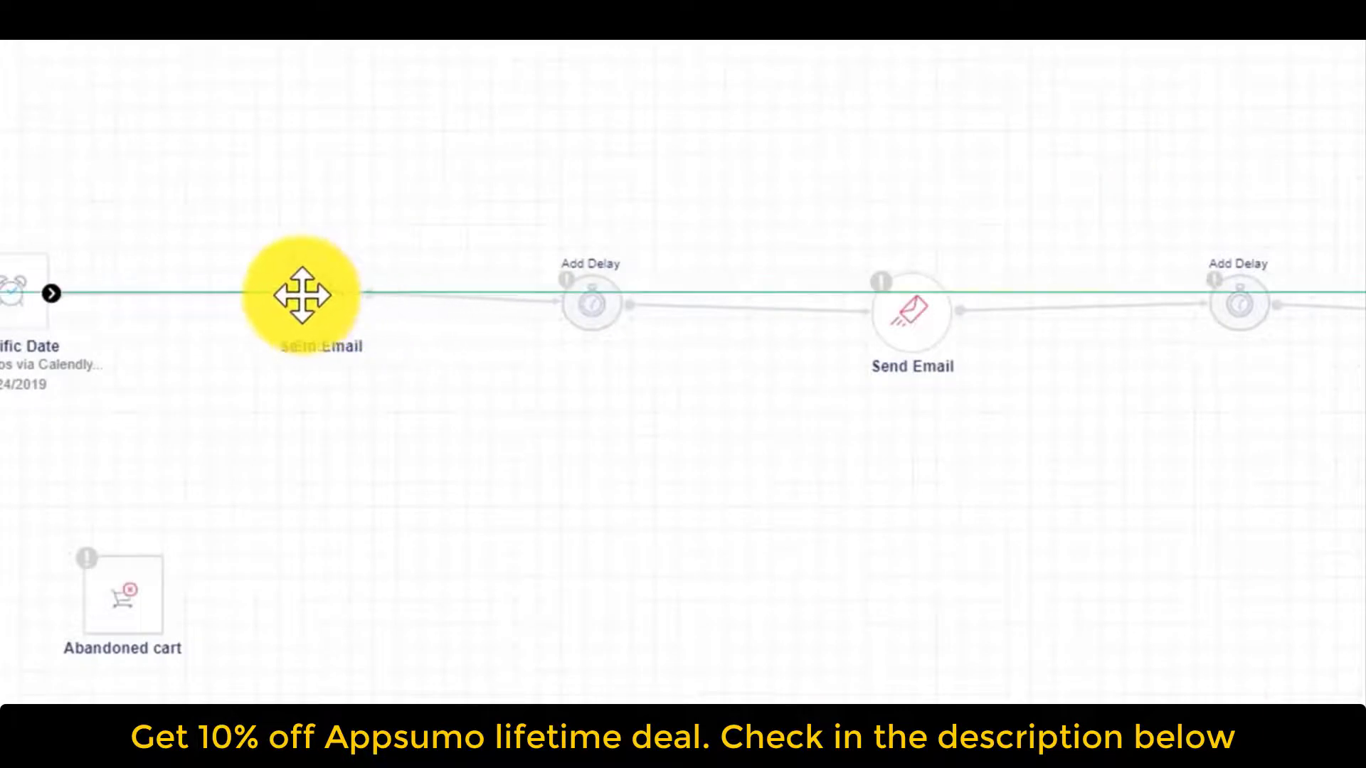
# Browse the automation templates available for the first Send Email action and look at the page for creating a new automation template.
pyautogui.click(302, 297)
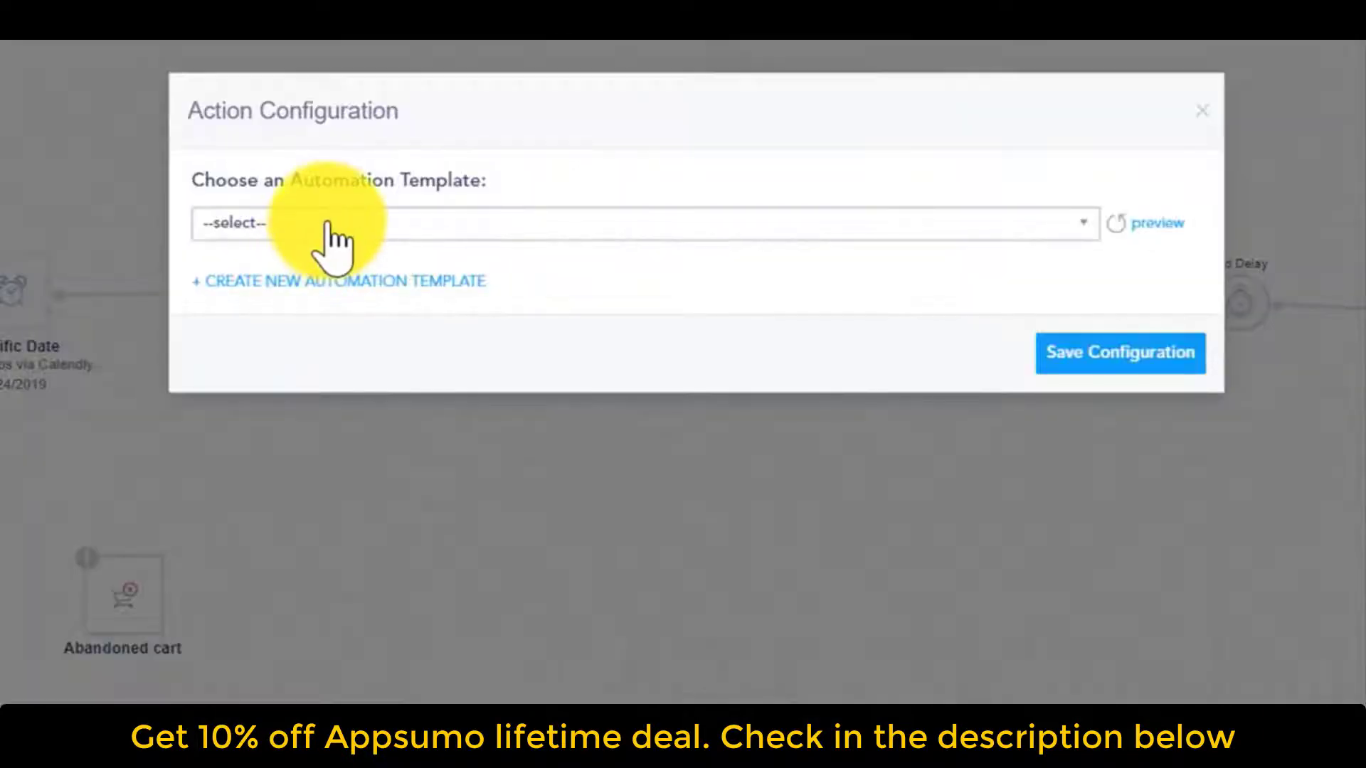
pyautogui.click(329, 226)
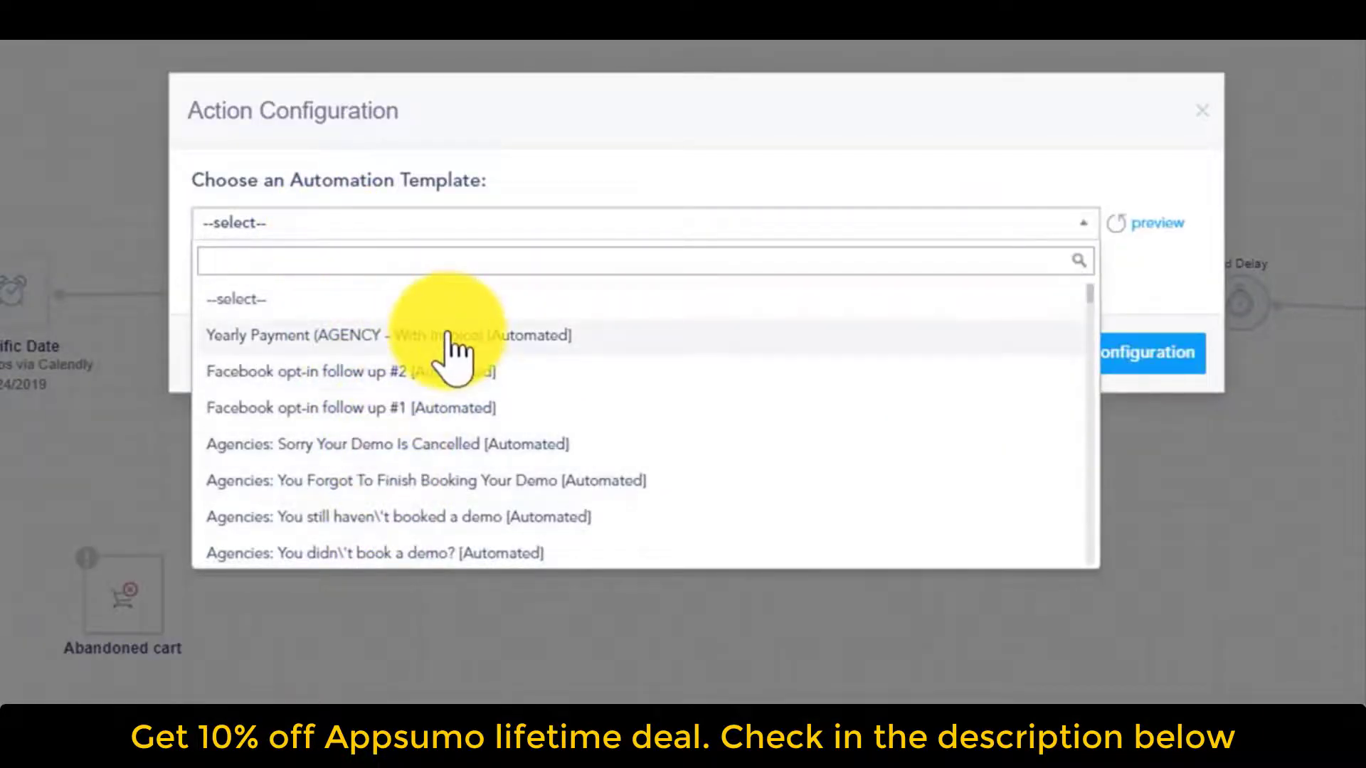
pyautogui.click(575, 182)
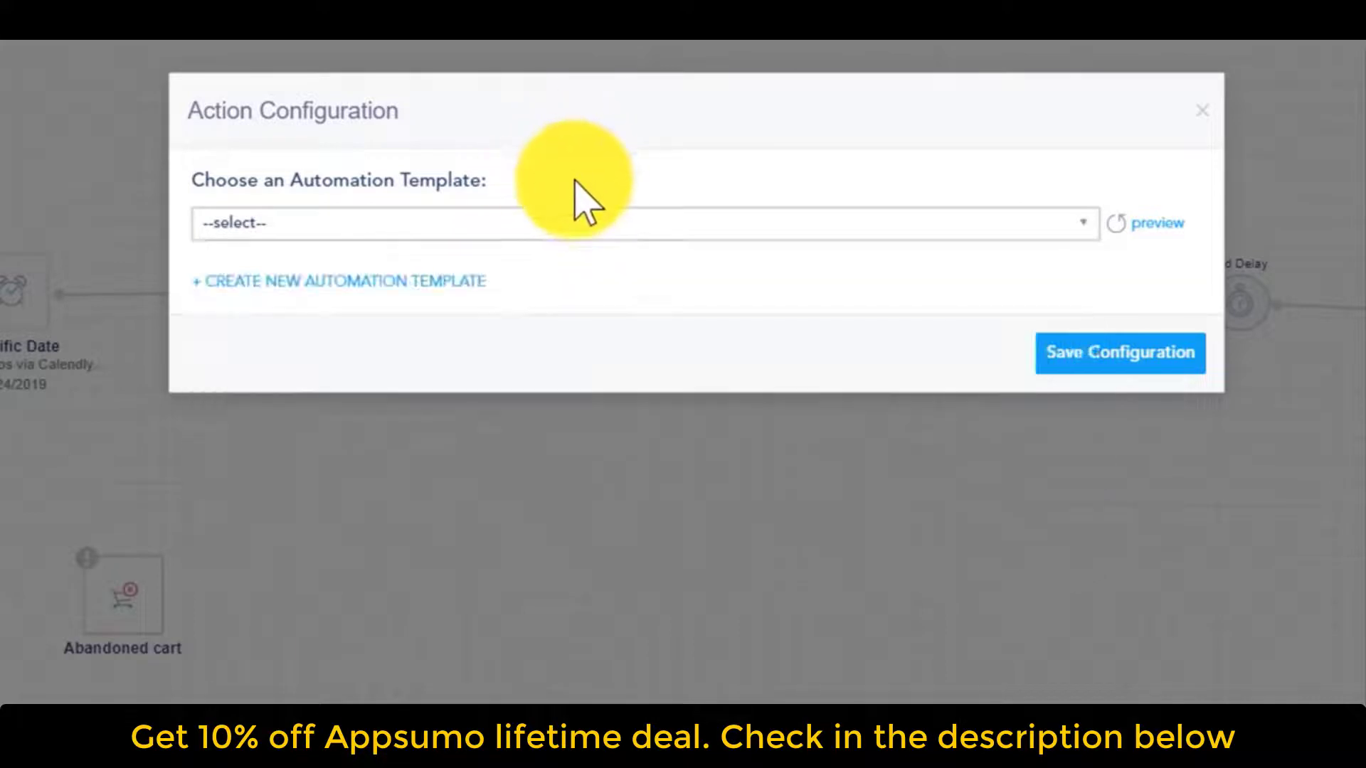
pyautogui.click(396, 285)
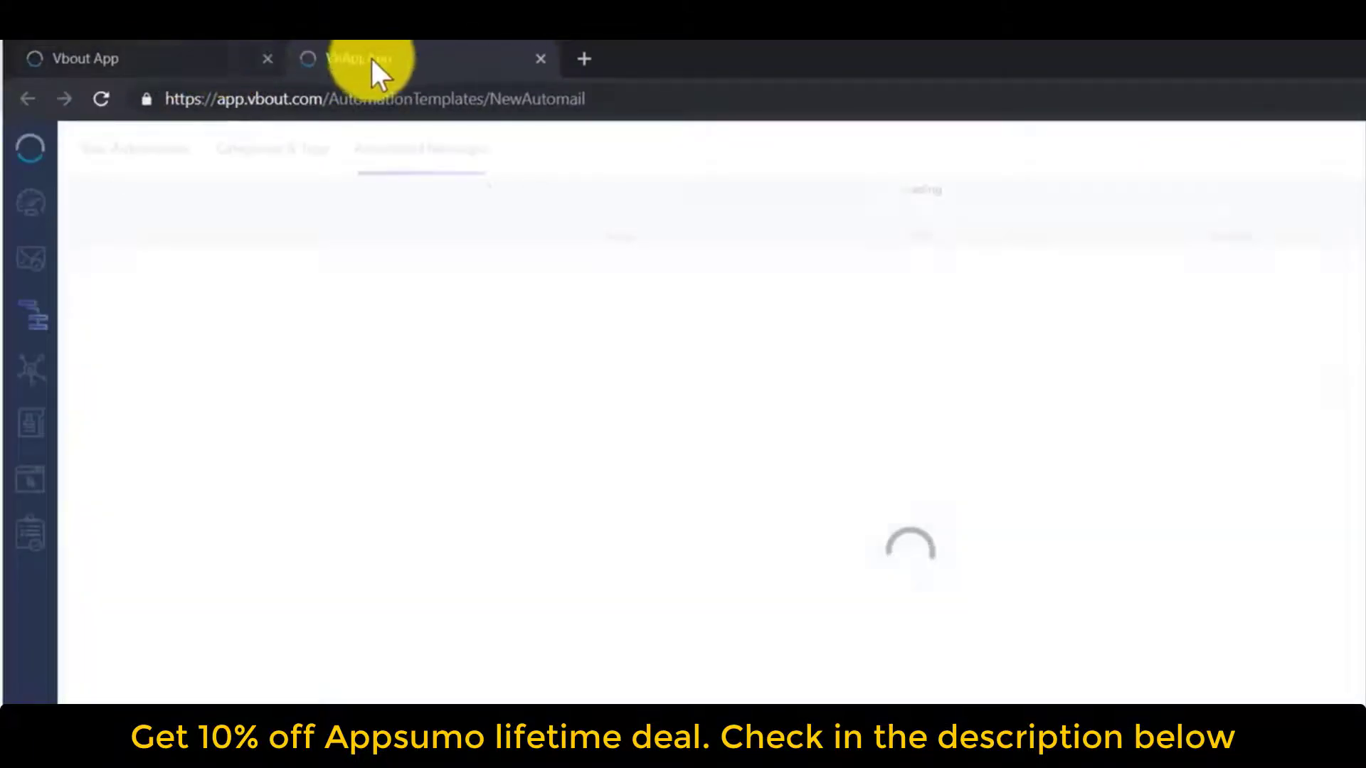
pyautogui.click(164, 61)
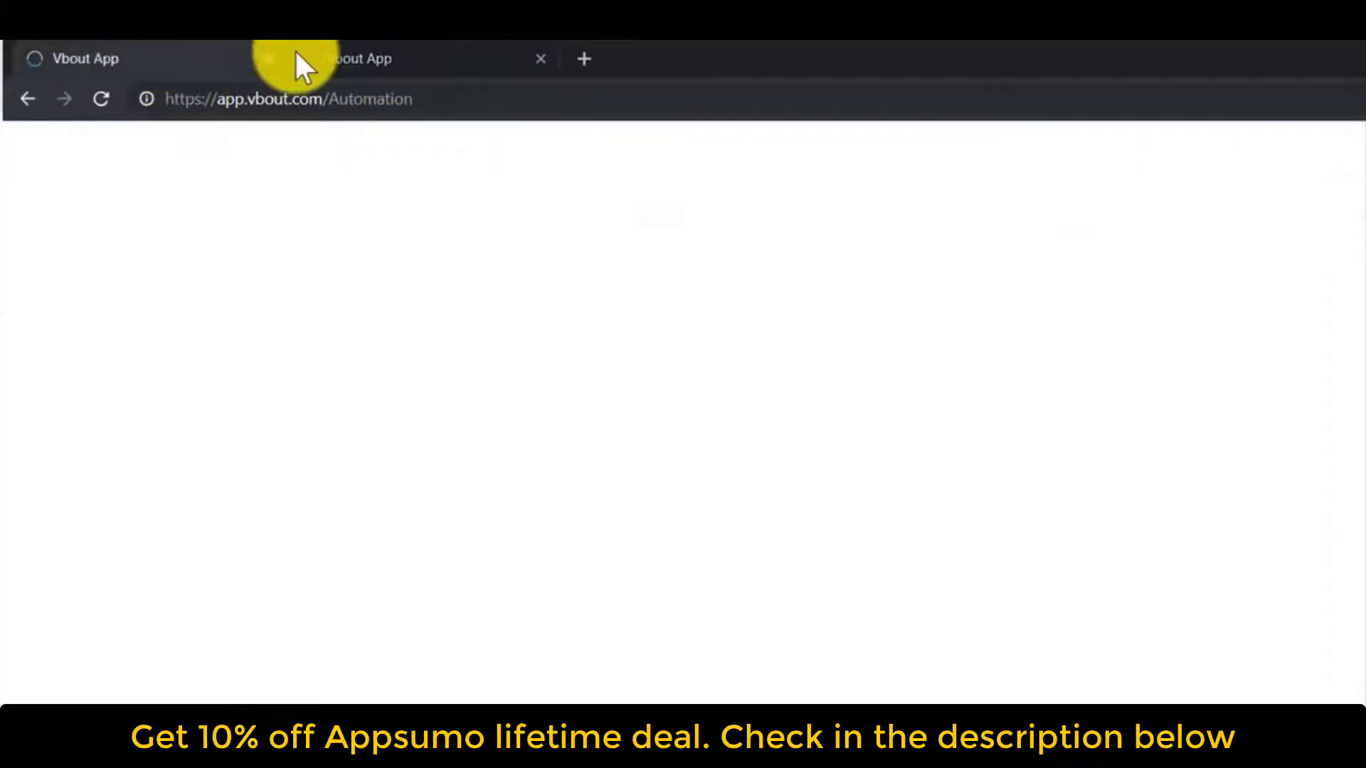
pyautogui.click(344, 50)
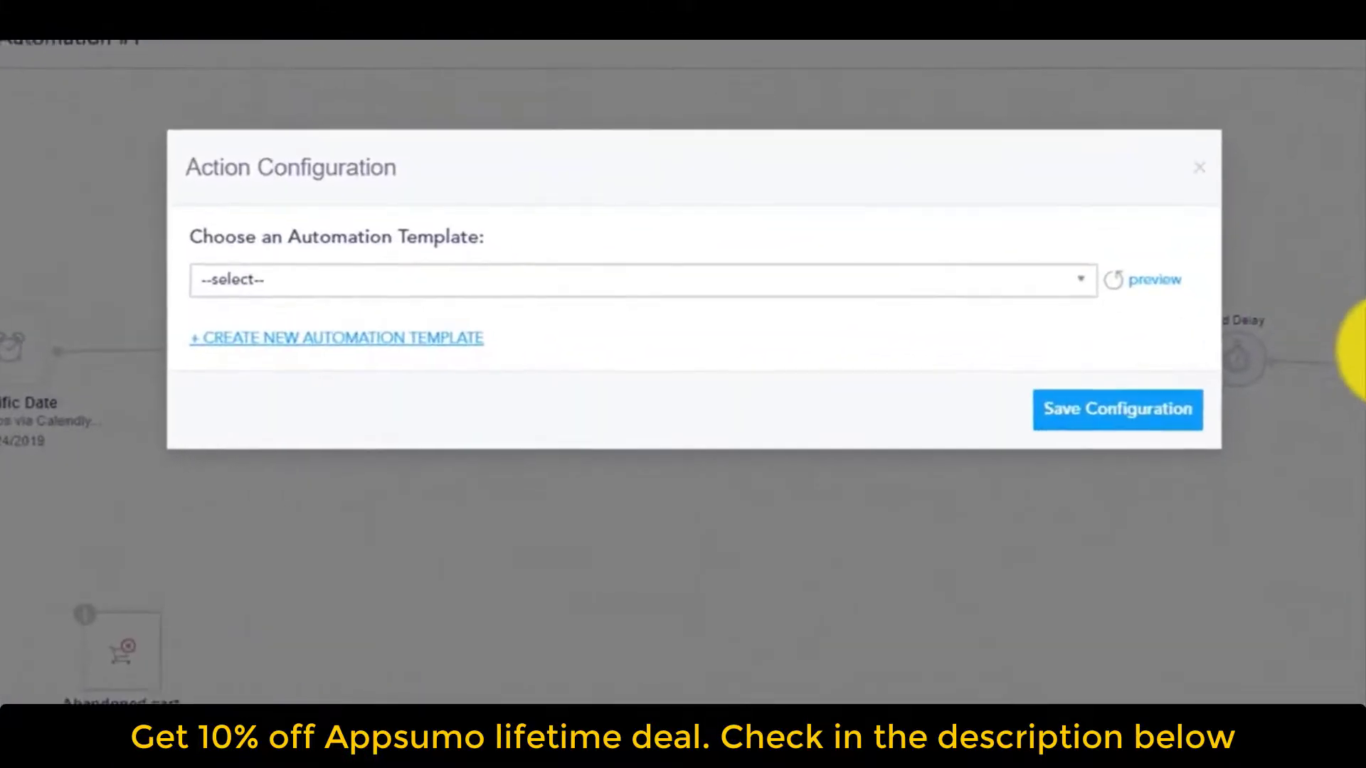
# Assign the Yearly Payment (AGENCY - With Invoice) [Automated] template to the first Send Email action and save the configuration.
pyautogui.click(1027, 285)
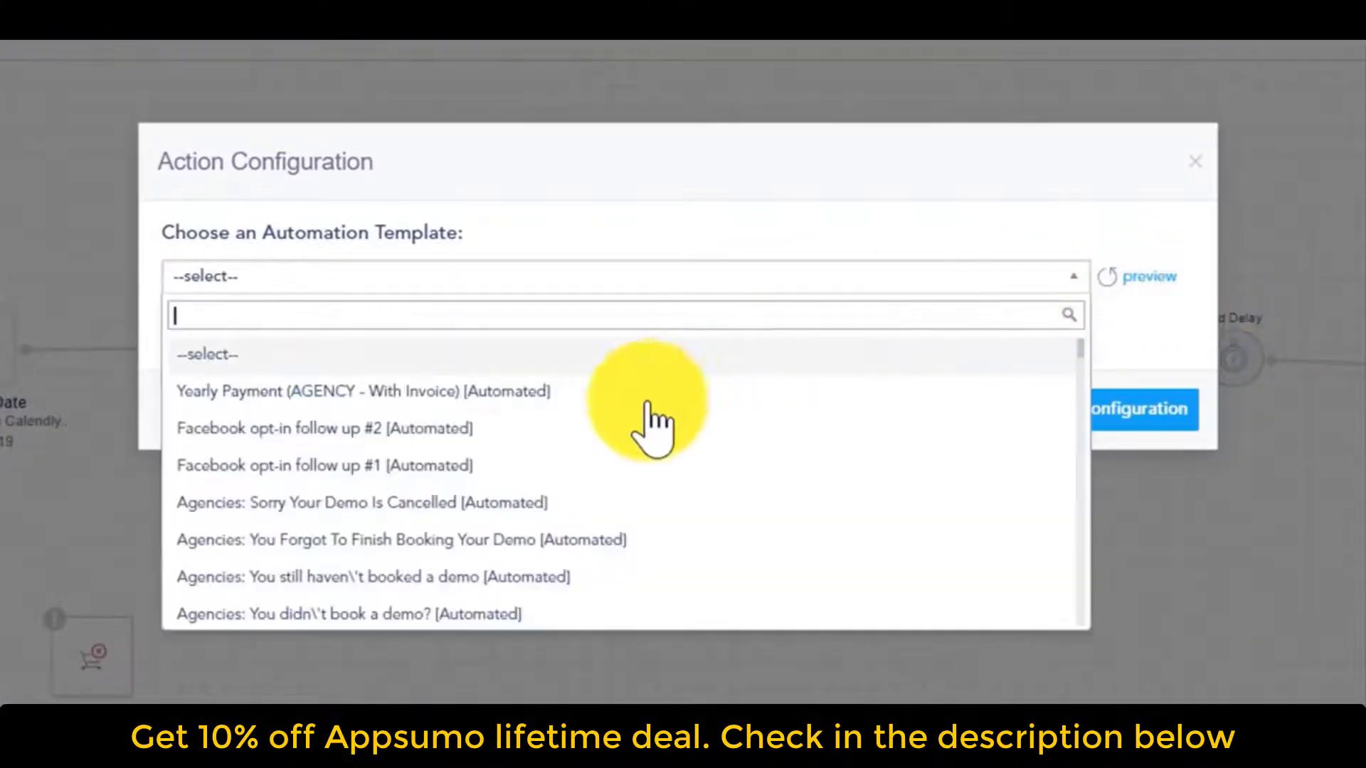
pyautogui.click(484, 391)
pyautogui.click(1100, 416)
# Set the delay after the first Send Email action to 2 days at the specific time 09:00 am, and save it.
pyautogui.moveTo(493, 359)
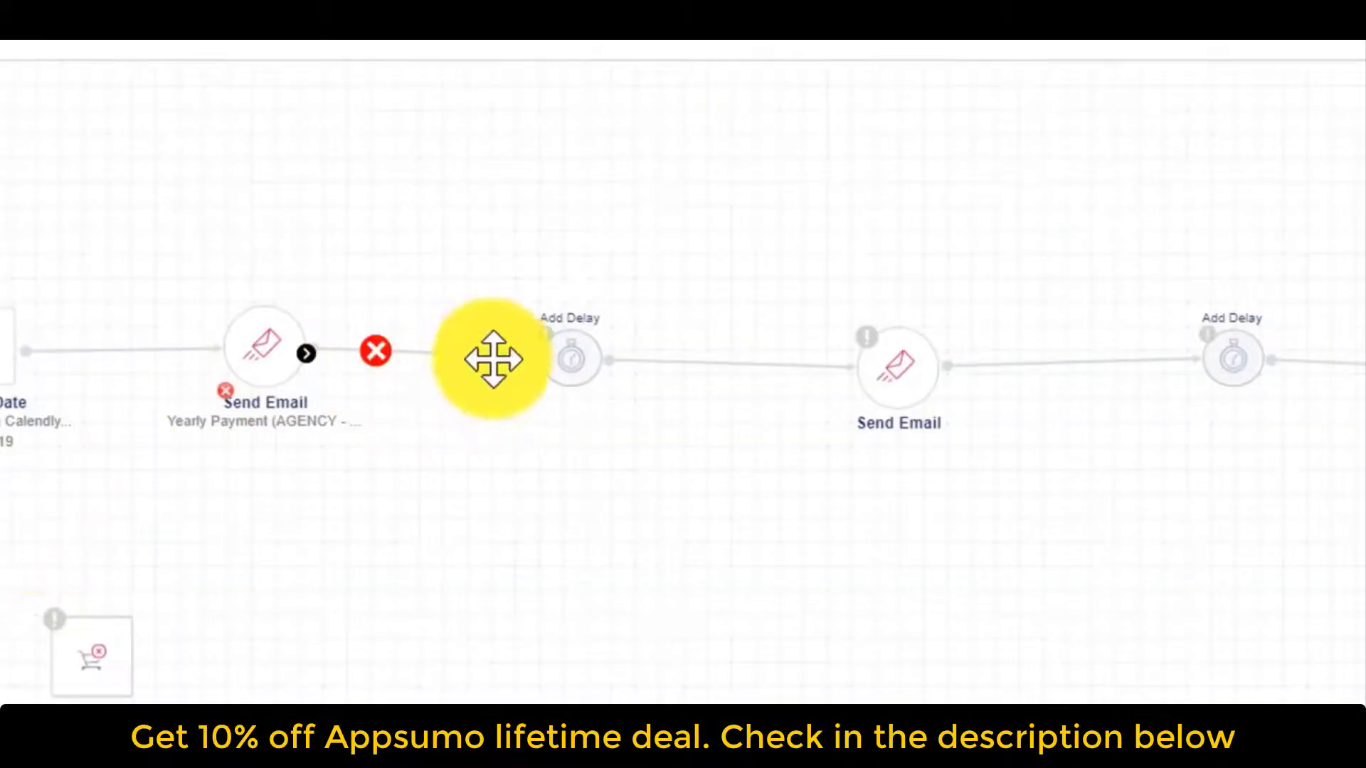
pyautogui.click(563, 353)
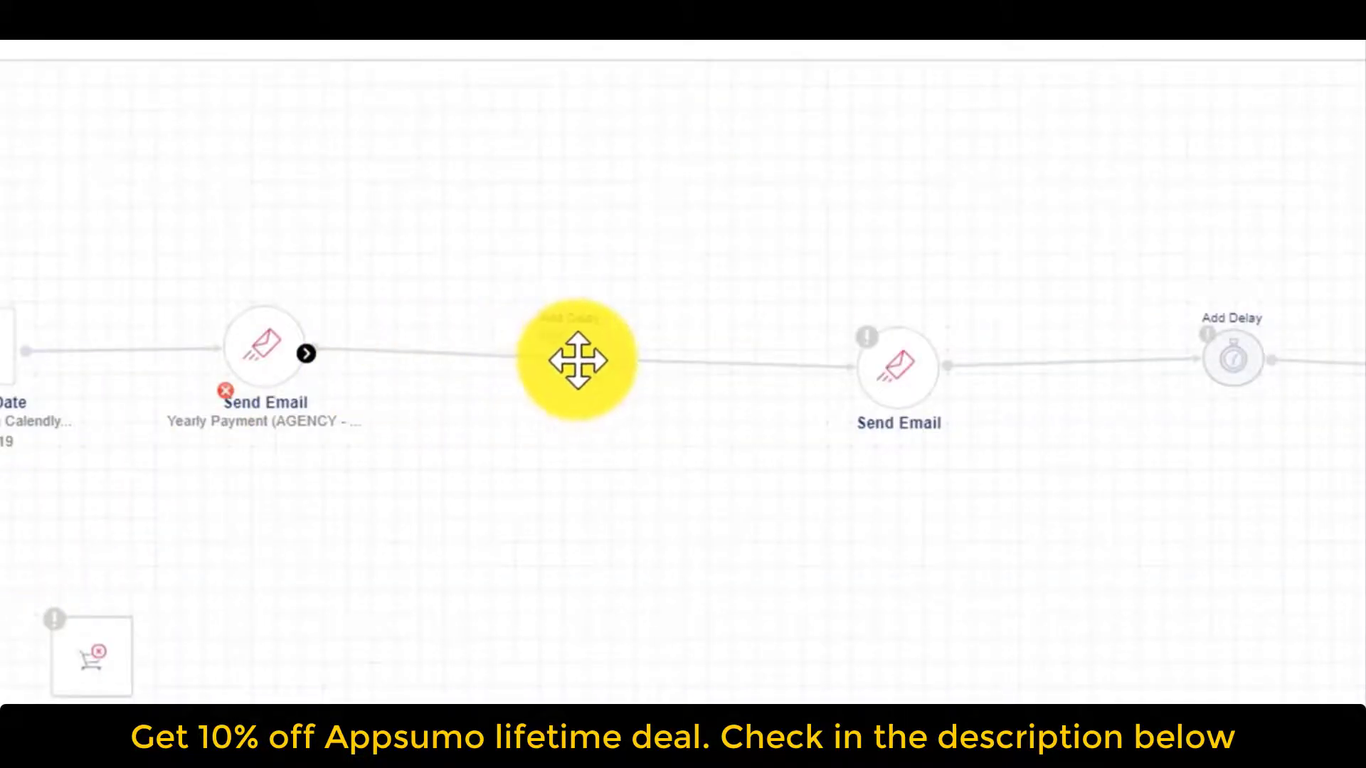
pyautogui.click(576, 362)
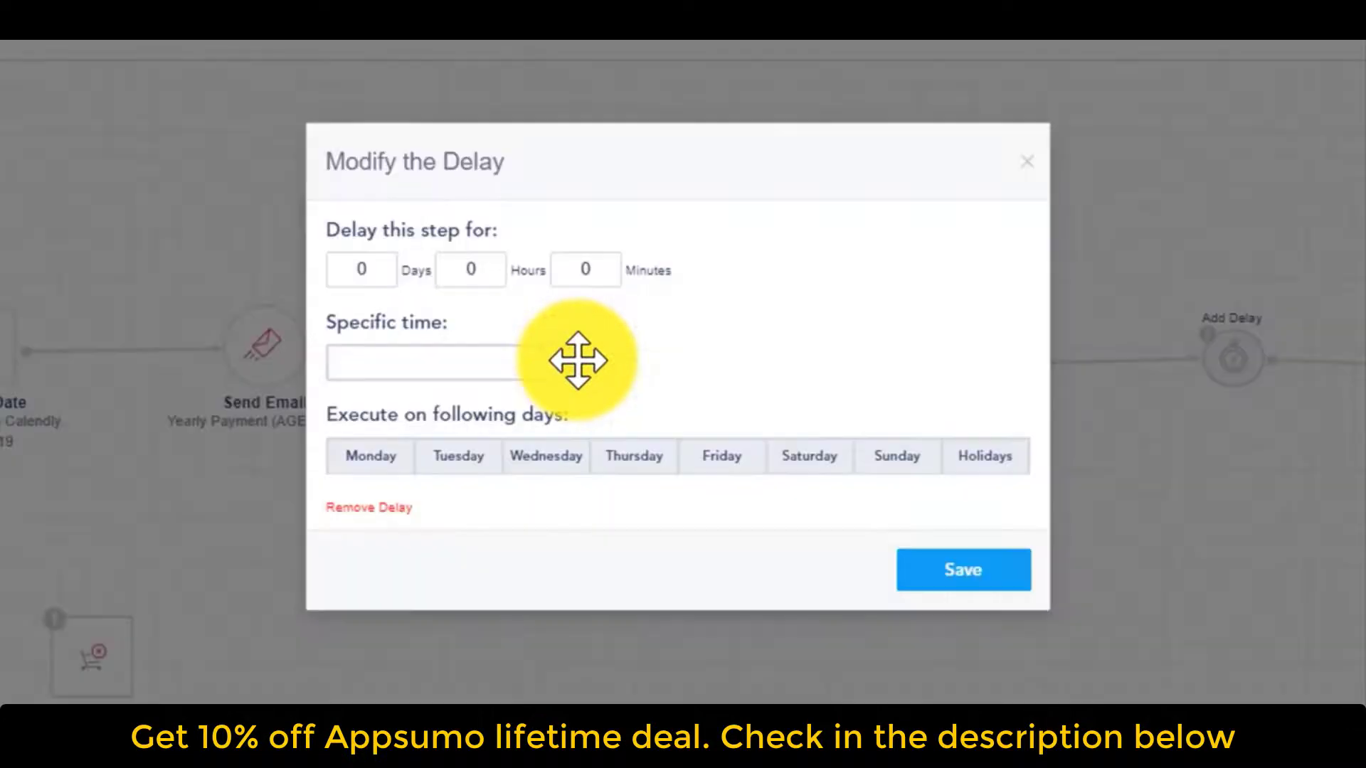
pyautogui.doubleClick(388, 270)
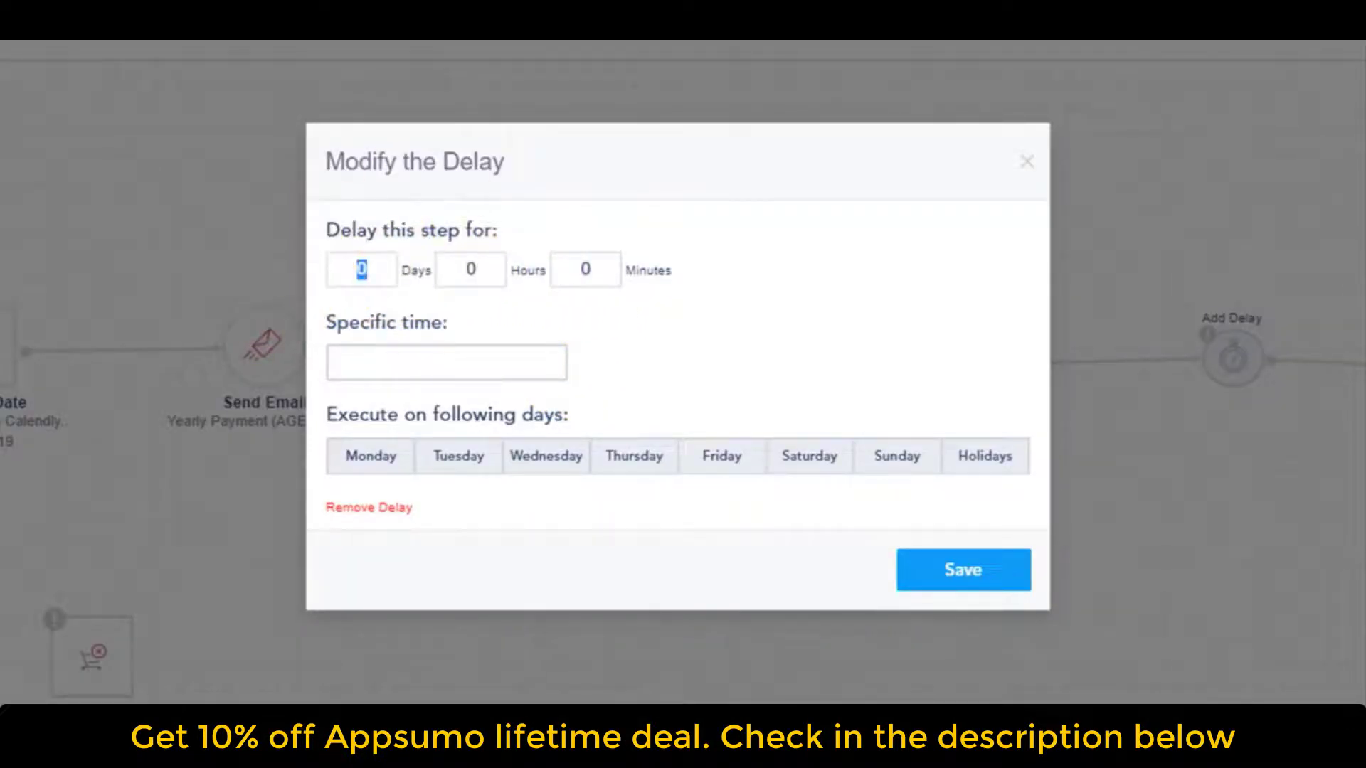
pyautogui.click(532, 364)
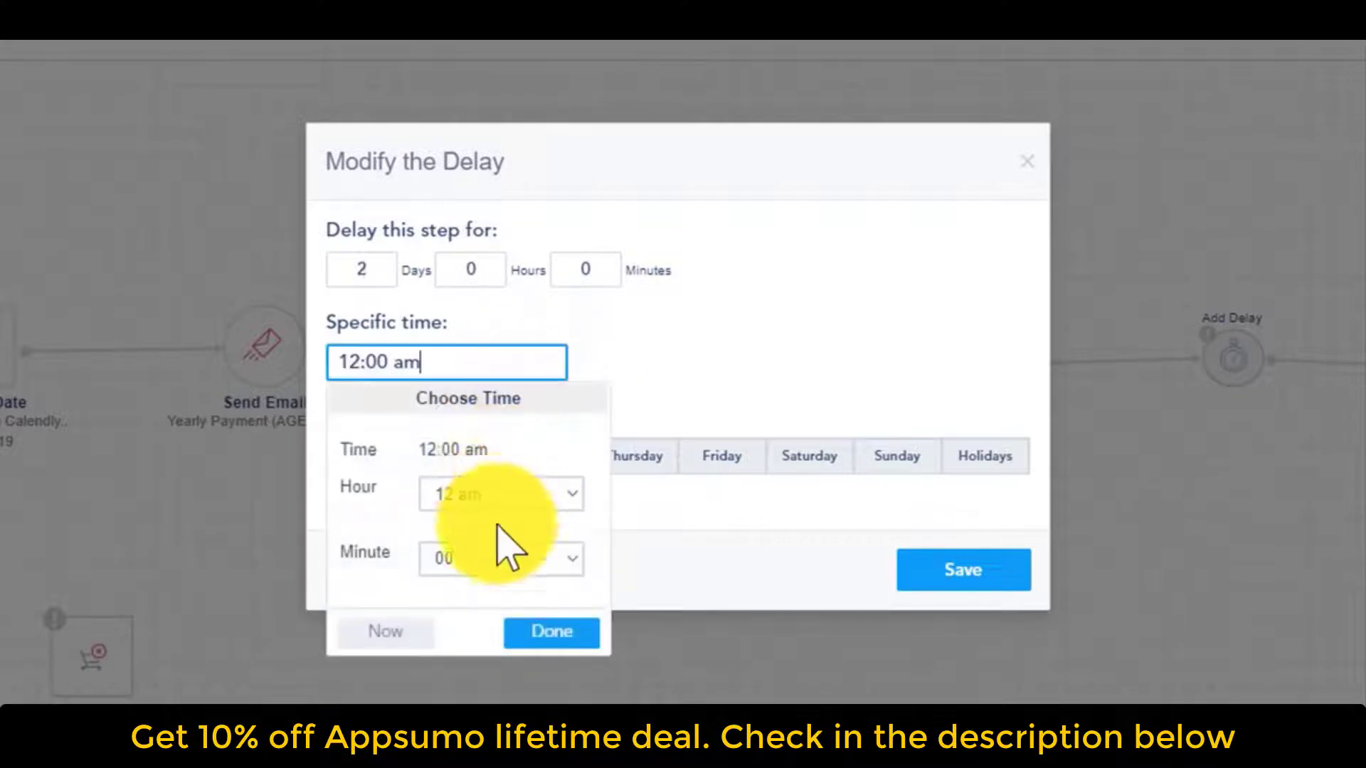
pyautogui.click(498, 498)
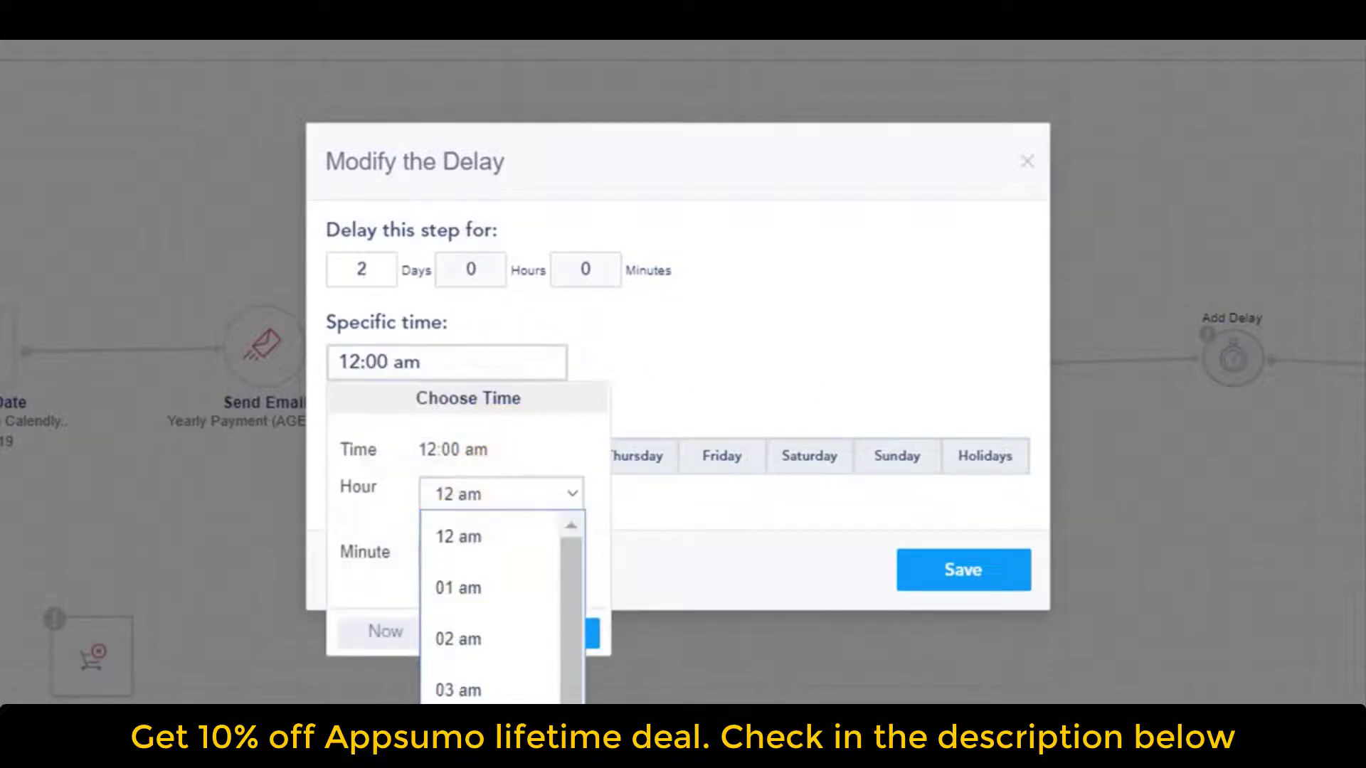
pyautogui.scroll(-3, 491, 605)
pyautogui.click(472, 597)
pyautogui.click(720, 482)
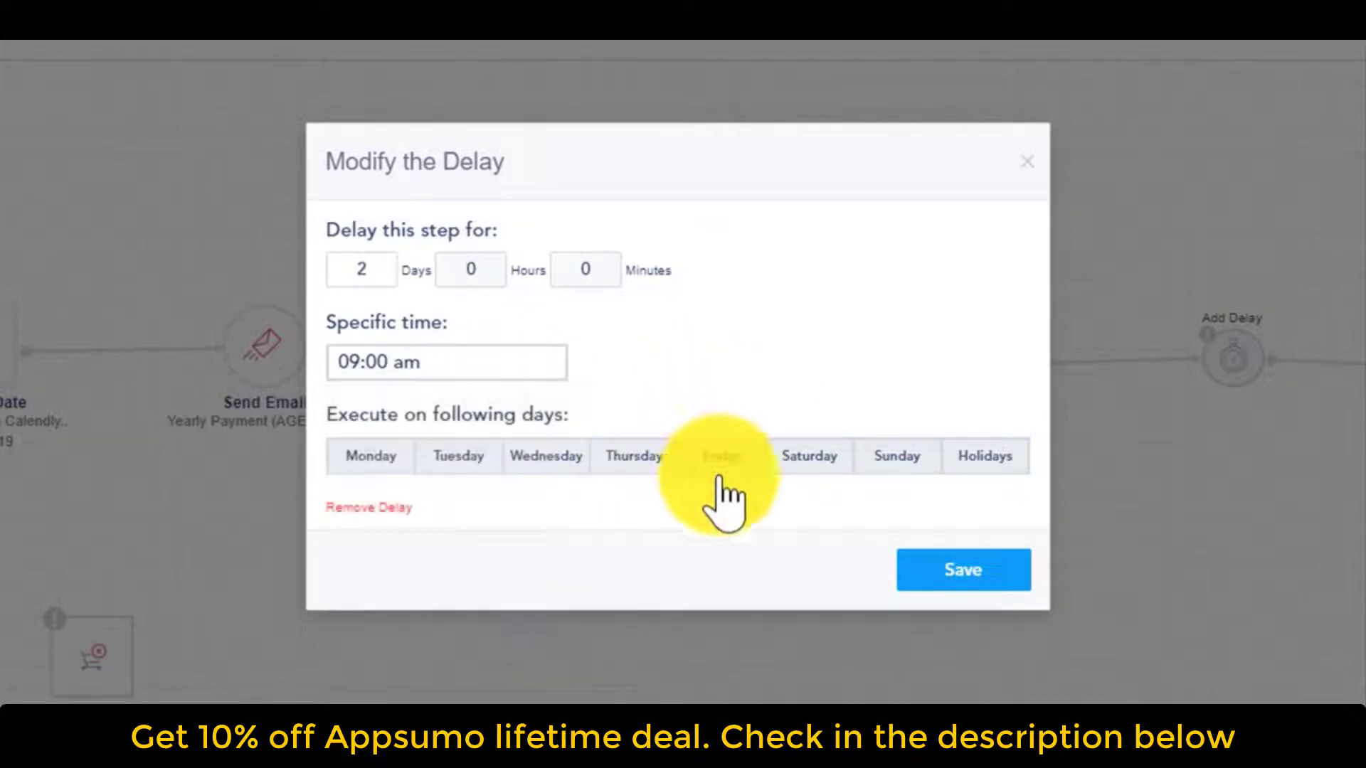
pyautogui.click(965, 570)
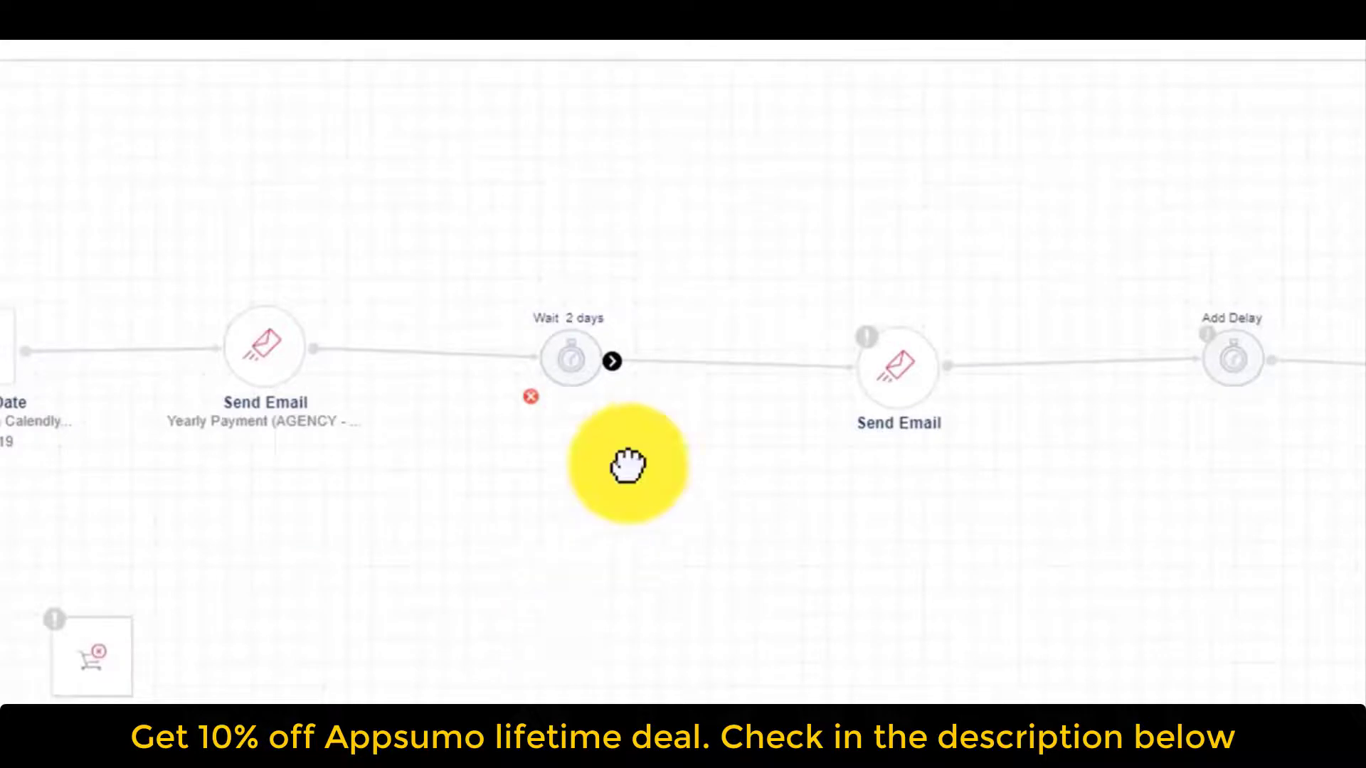
# Assign the Yearly Payment (AGENCY - With Invoice) [Automated] template to the second Send Email action and save the configuration.
pyautogui.click(895, 367)
pyautogui.click(244, 275)
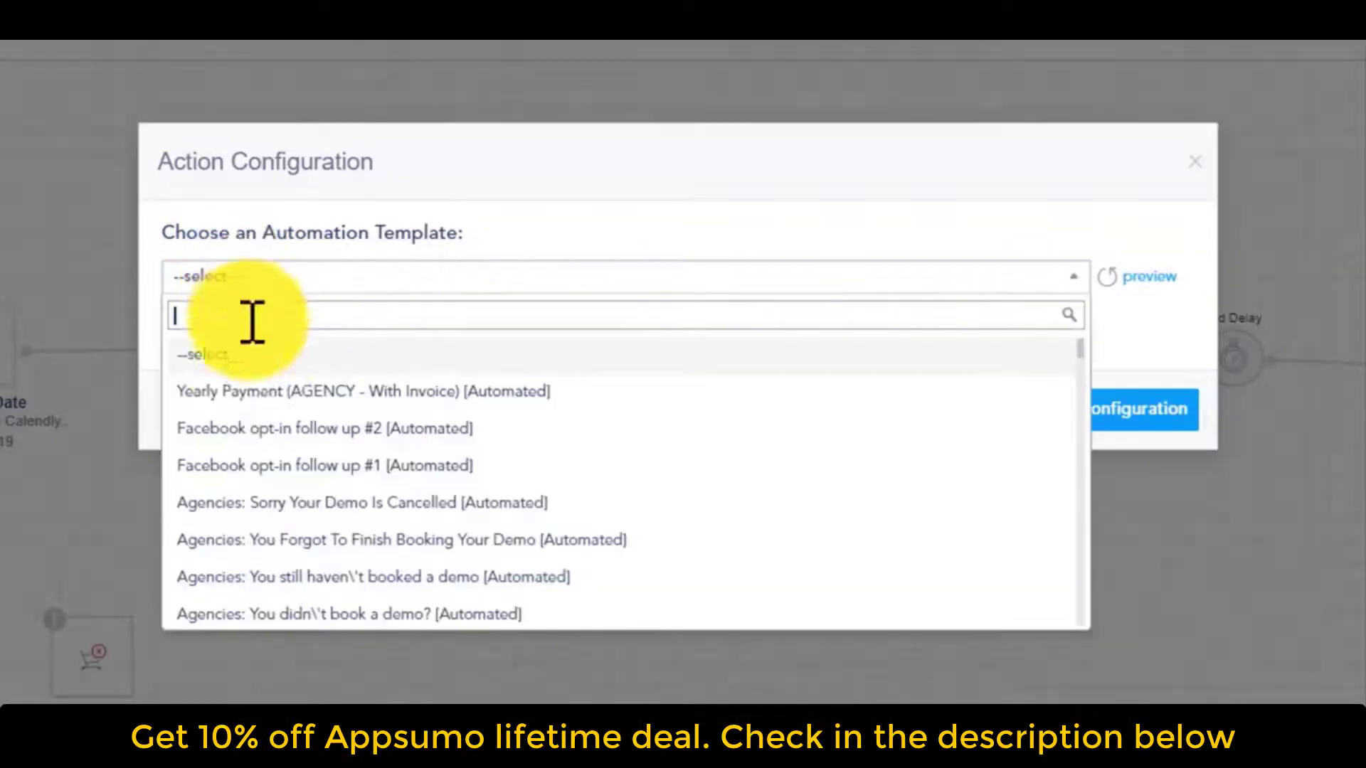
pyautogui.click(250, 412)
pyautogui.click(1047, 421)
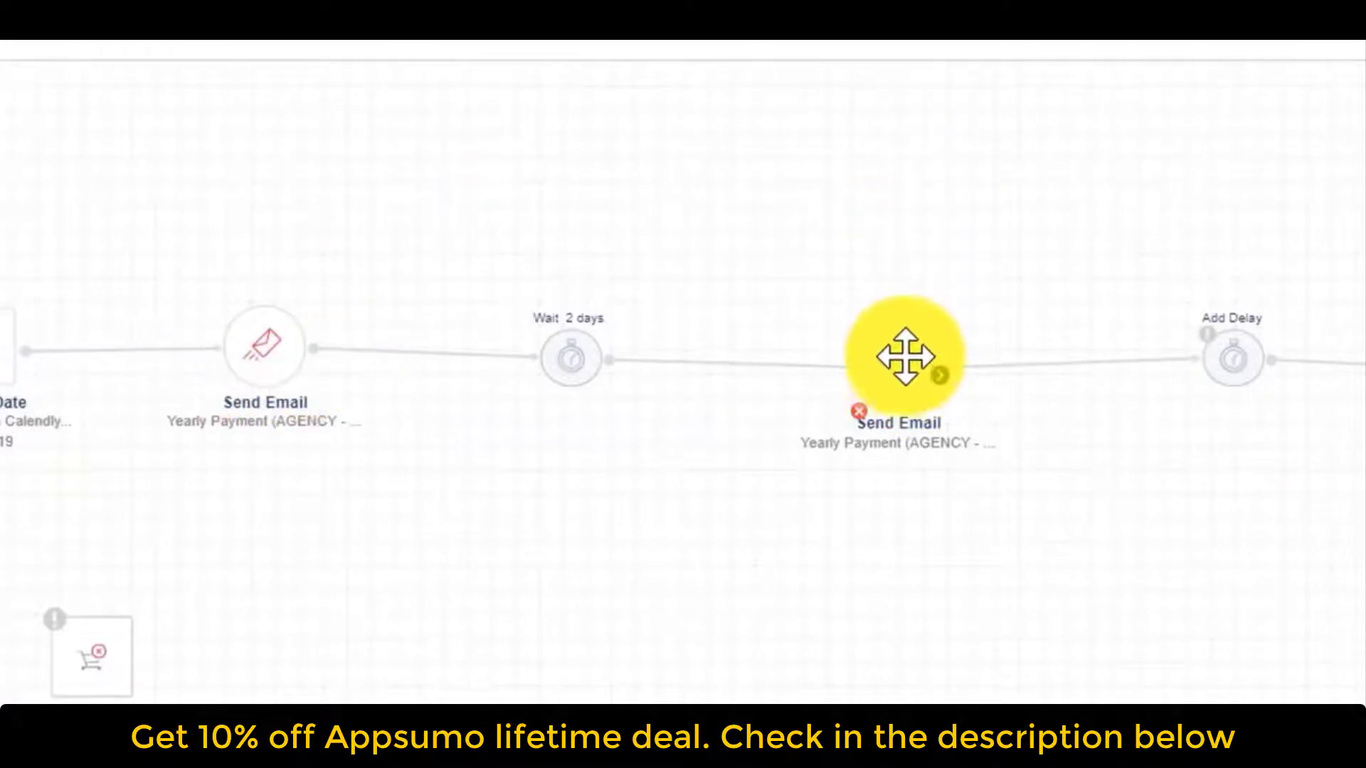
# Add an Email Unopened rule to the action condition on the connector between the 2-day delay and the second Send Email.
pyautogui.moveTo(787, 372)
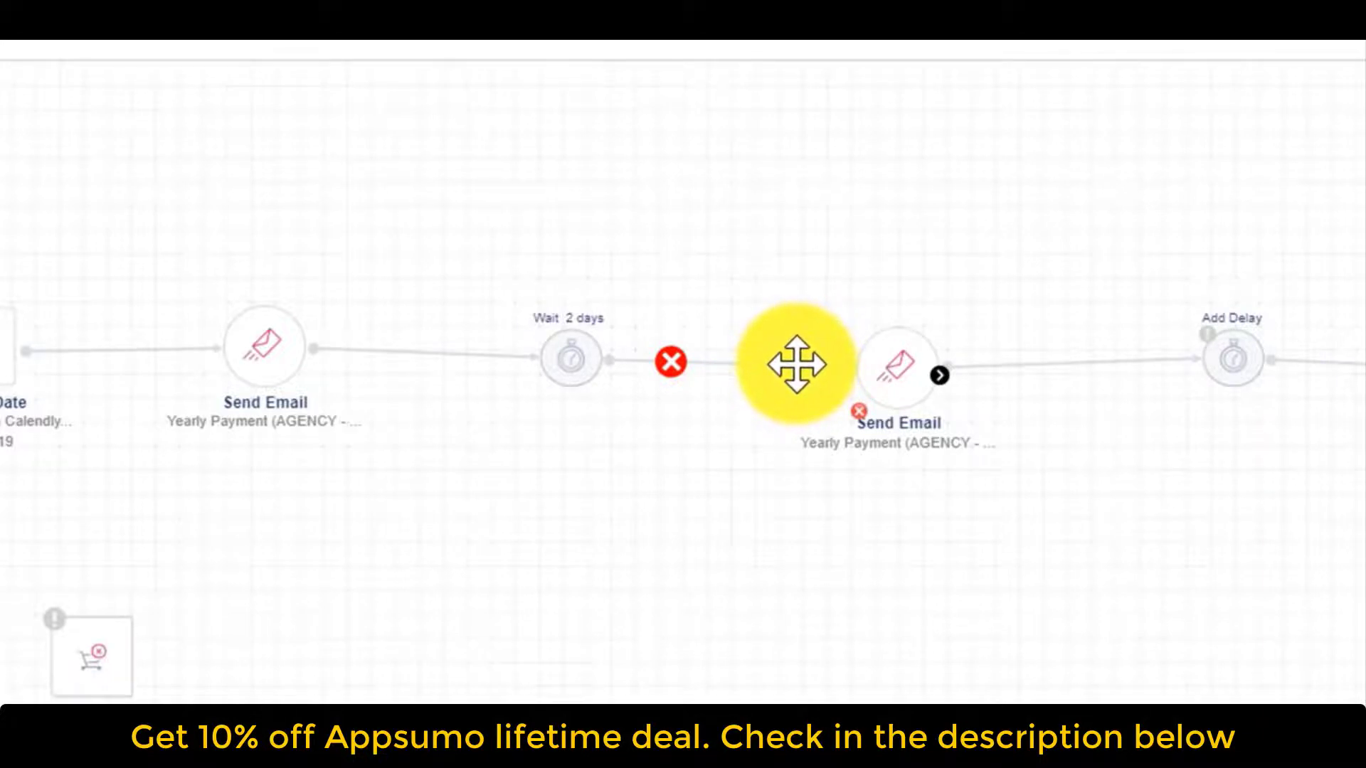
pyautogui.click(797, 364)
pyautogui.click(799, 279)
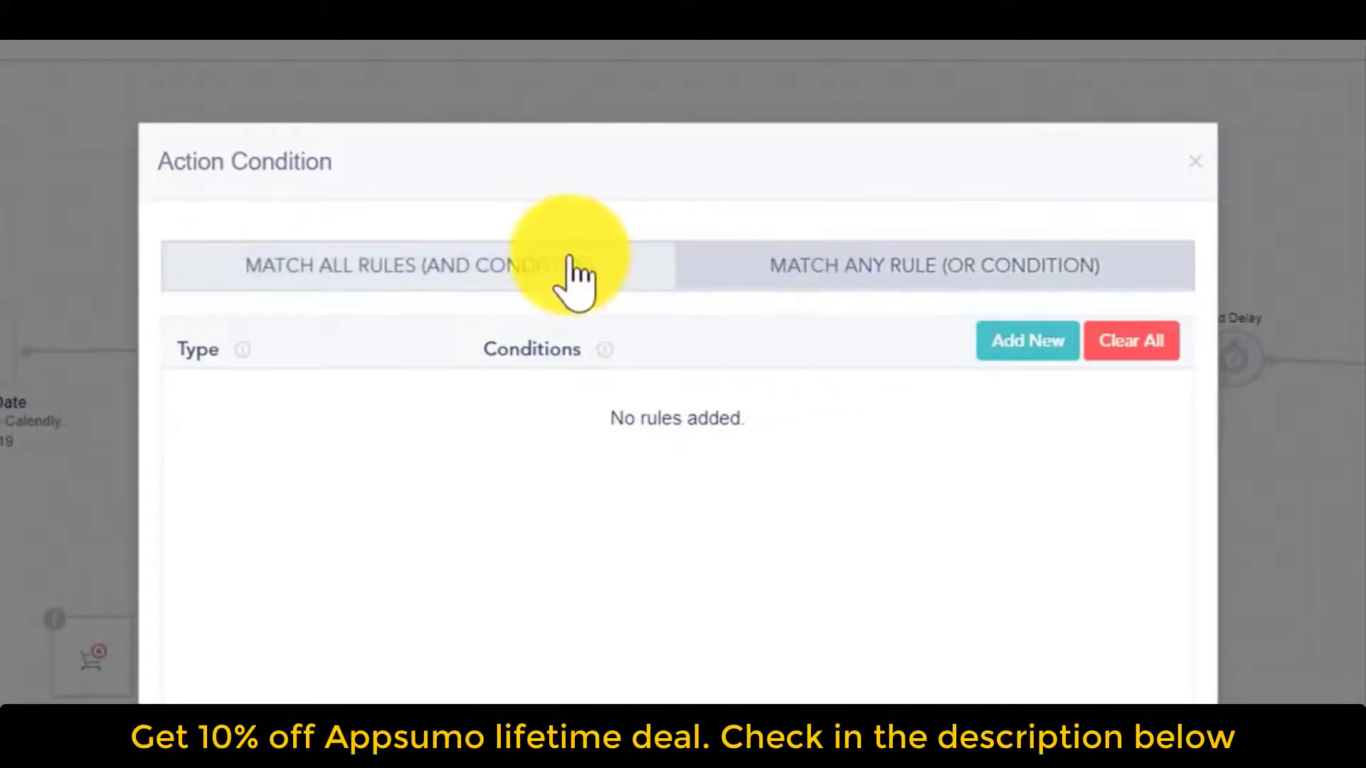
pyautogui.click(811, 274)
pyautogui.click(997, 342)
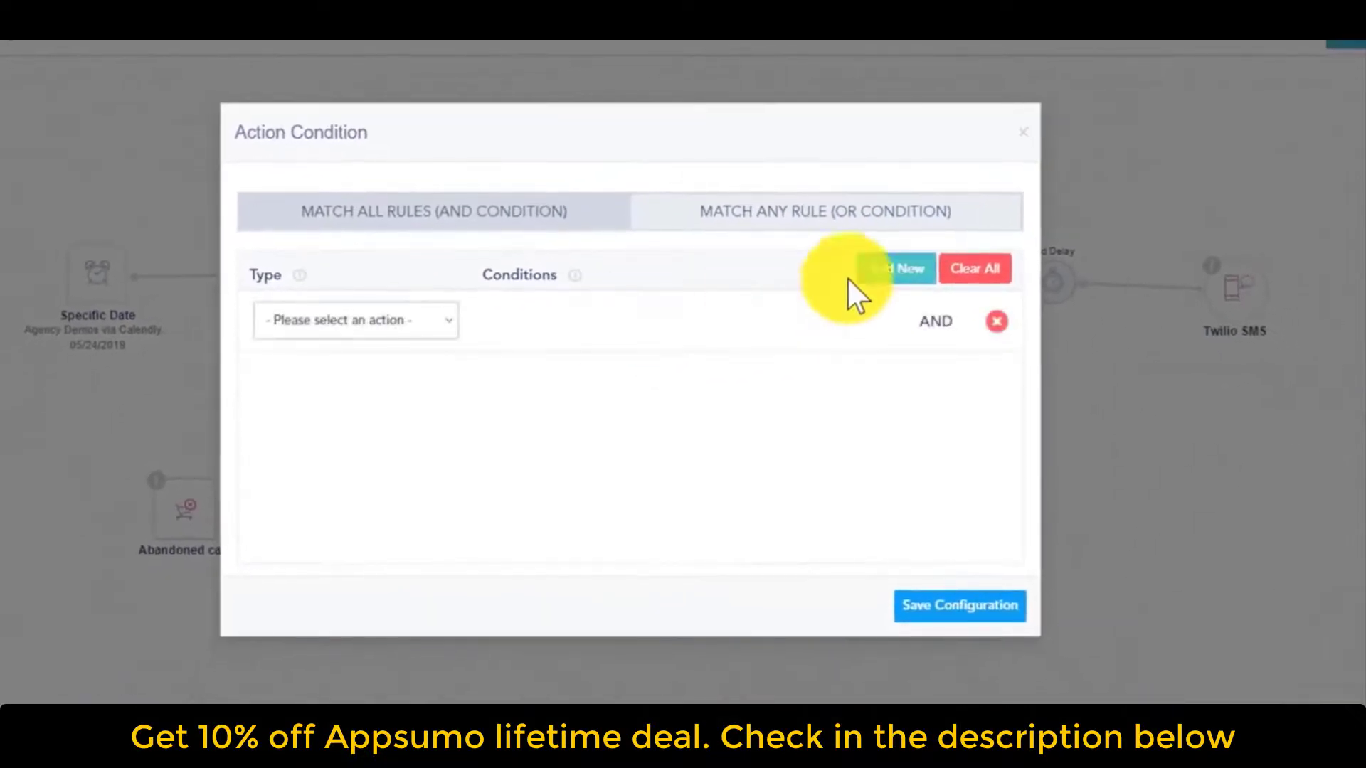
pyautogui.click(447, 322)
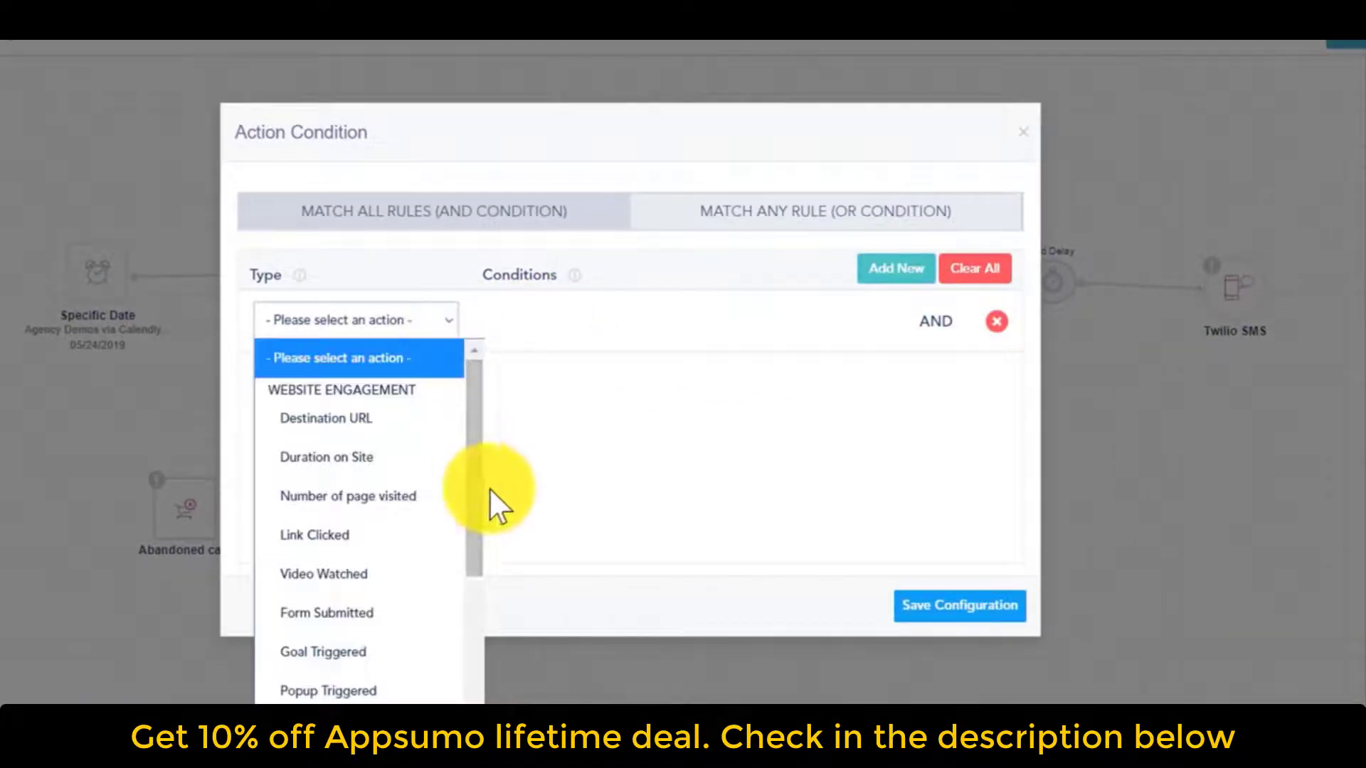
pyautogui.scroll(-5, 476, 488)
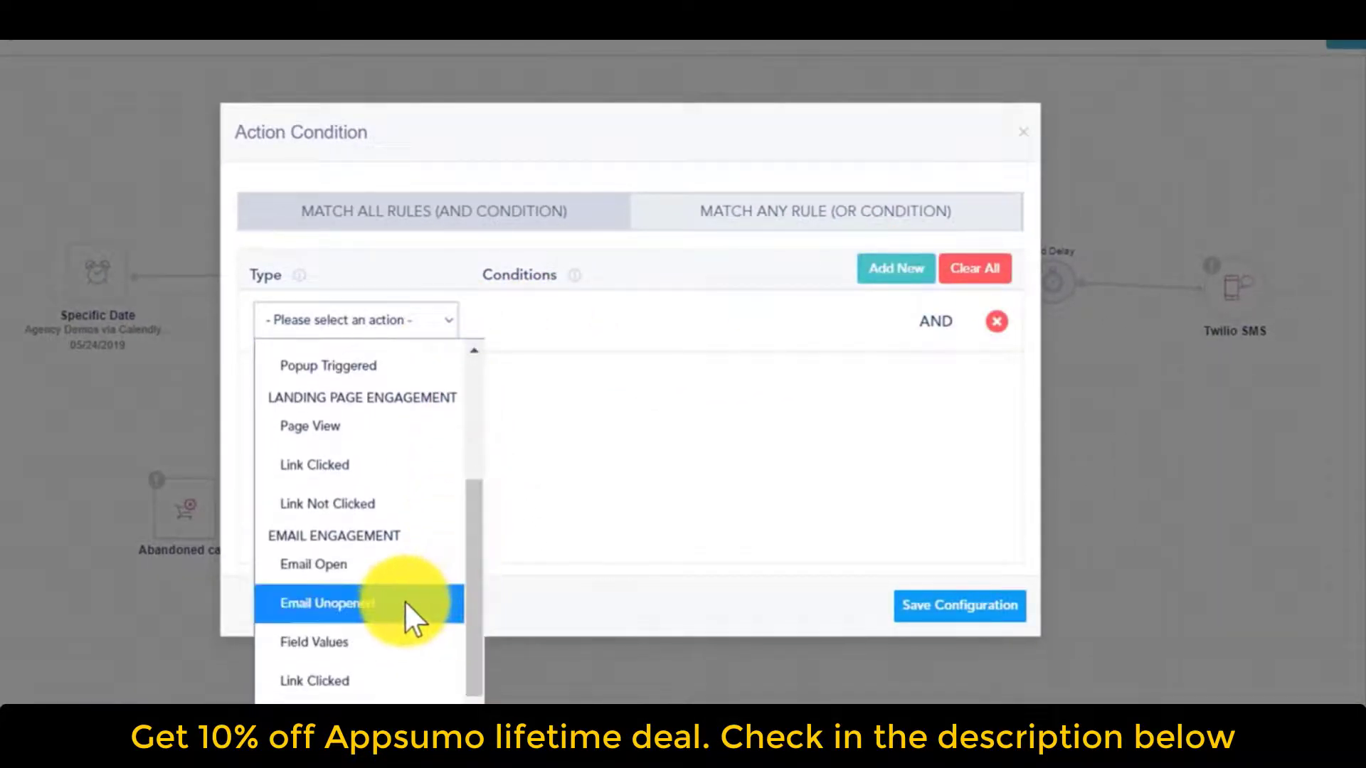
pyautogui.click(348, 602)
# Search the campaigns for "automate" and set the Email Unopened rule to Facebook opt-in follow up #1 [Automated].
pyautogui.click(556, 333)
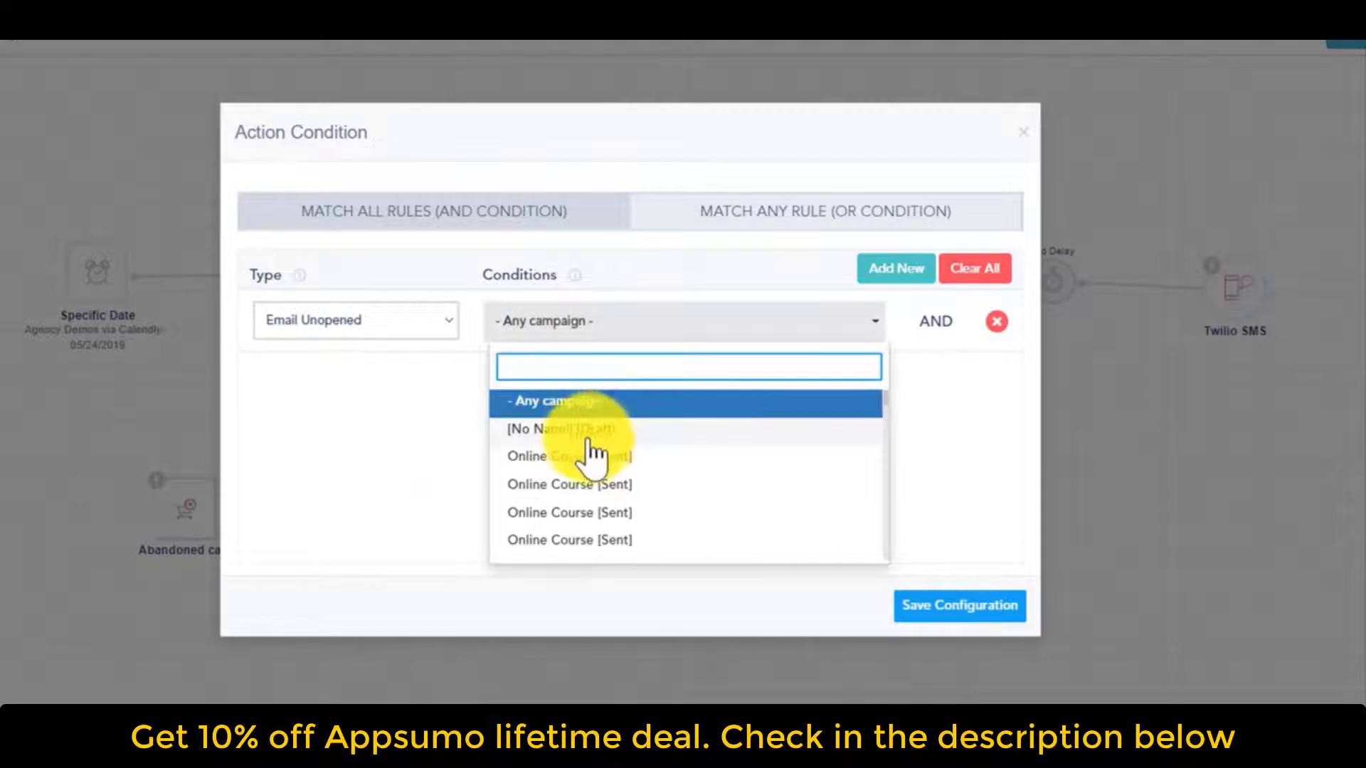
pyautogui.scroll(-10, 610, 472)
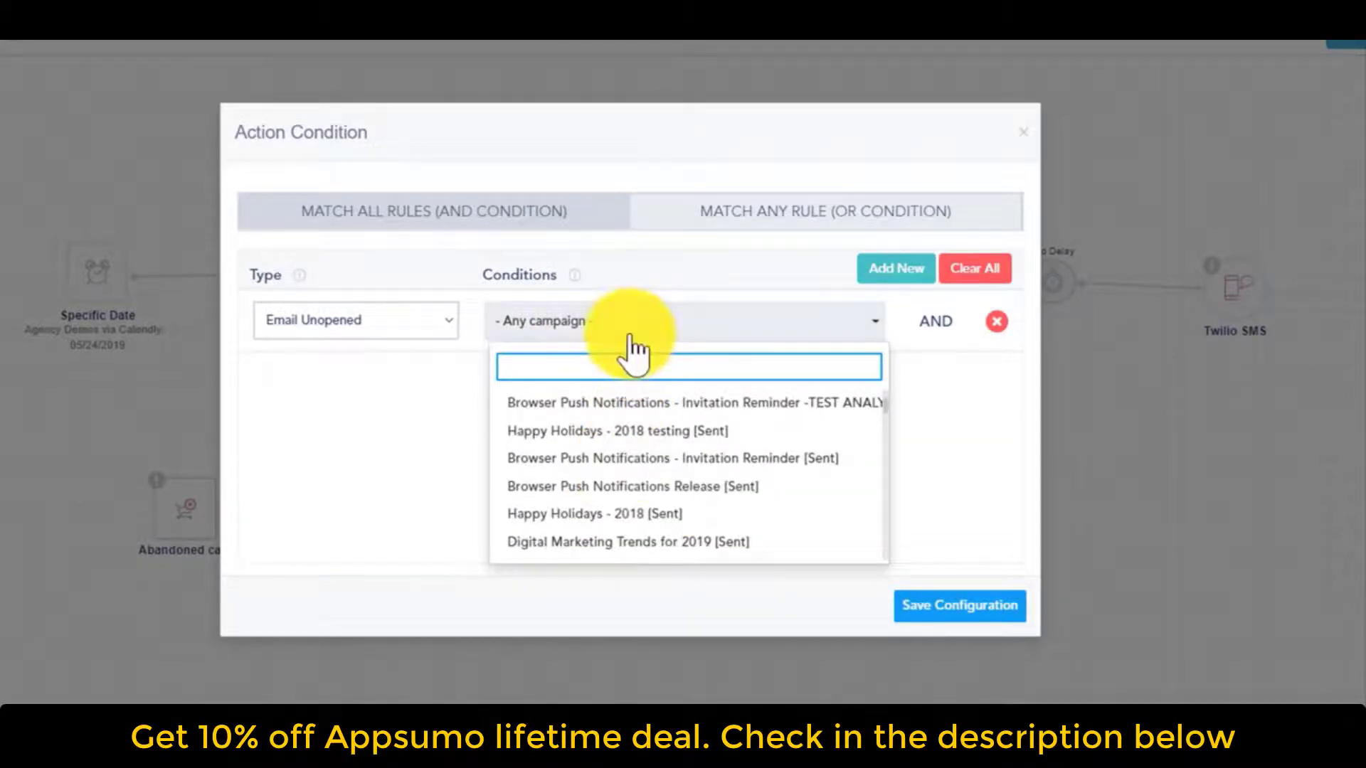
pyautogui.write('autom')
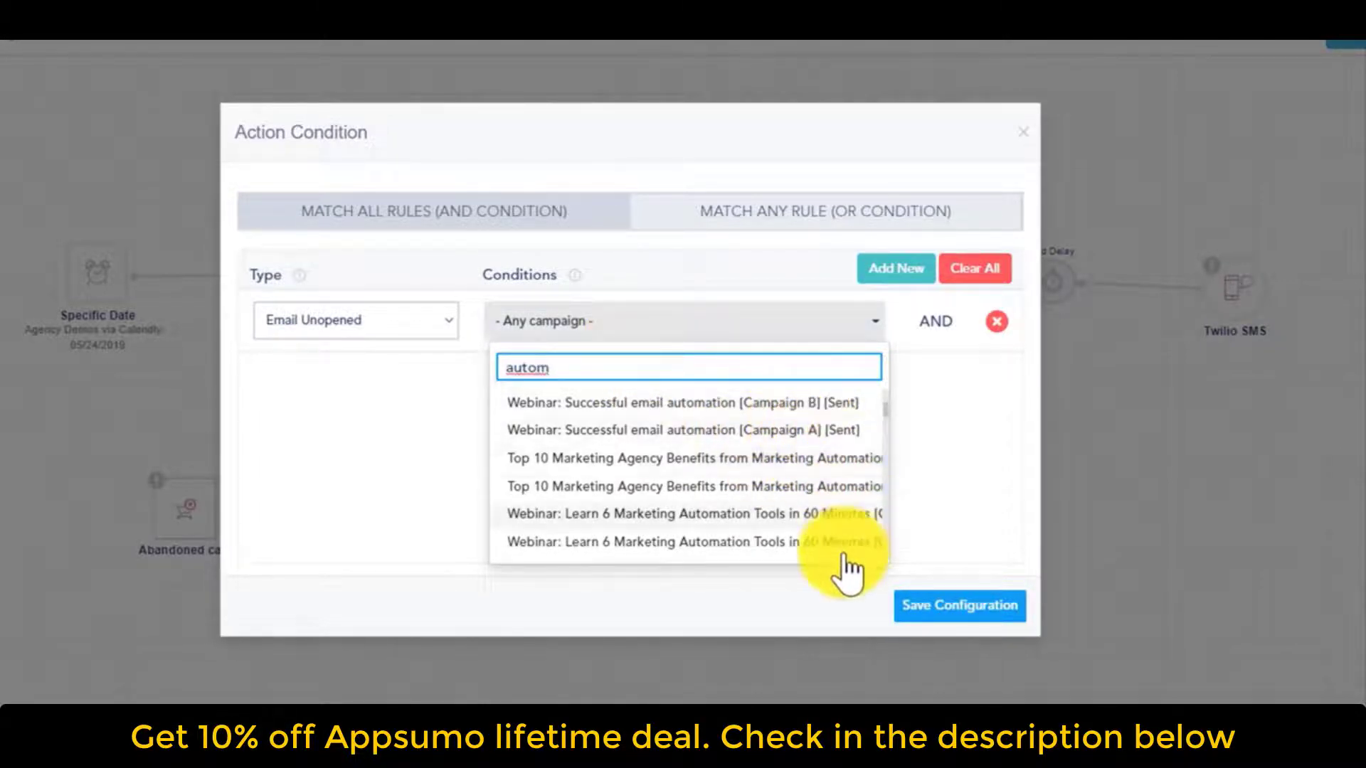
pyautogui.scroll(-3, 769, 473)
pyautogui.write('omate')
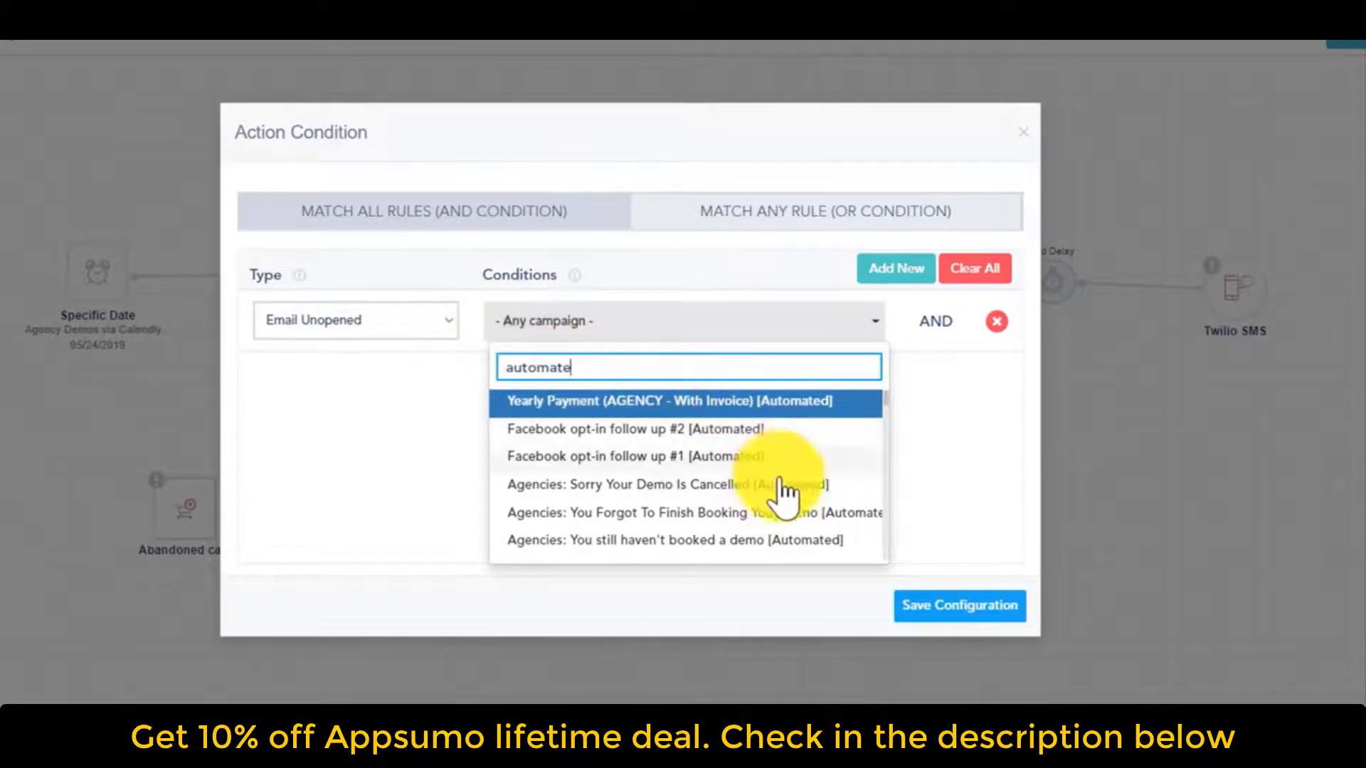
pyautogui.click(665, 456)
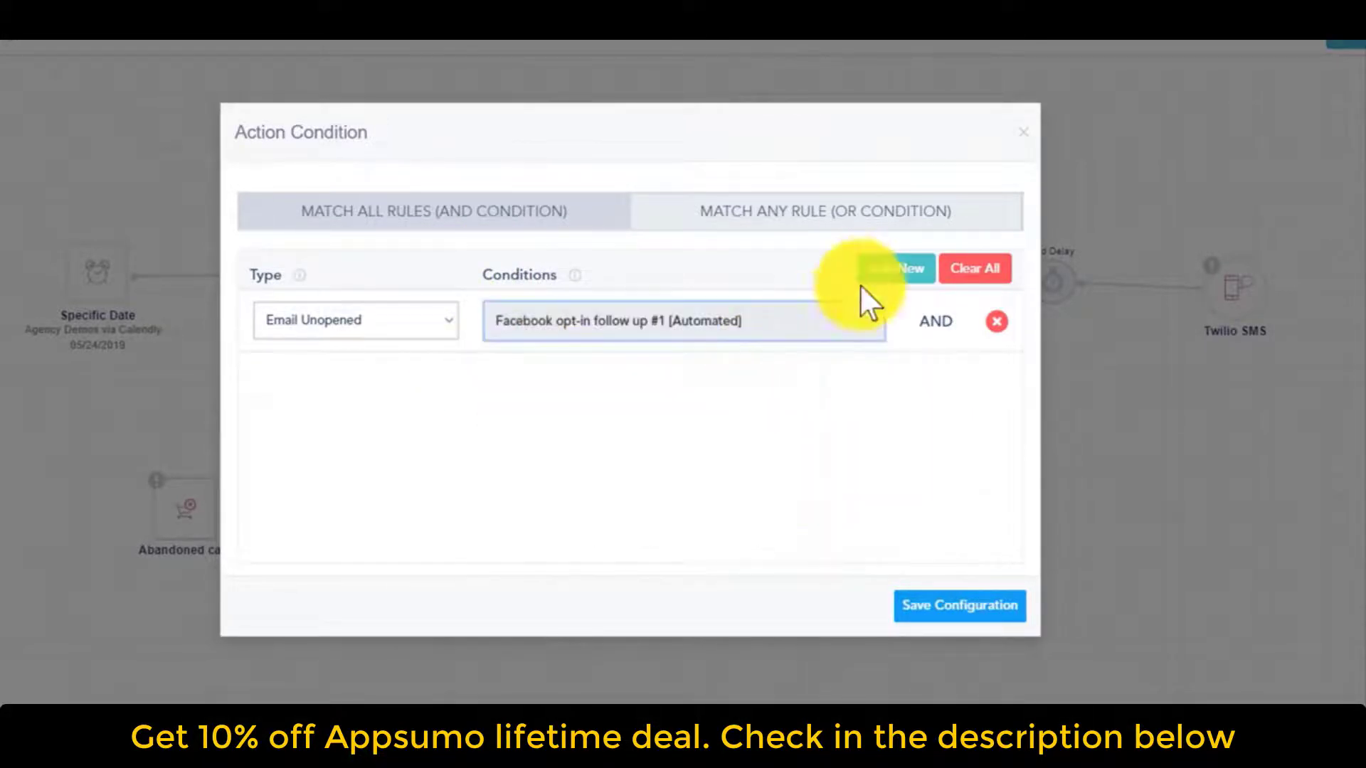
# Add a second rule of type By Device OS with Mobile - Android, and save the action condition.
pyautogui.click(888, 284)
pyautogui.click(424, 382)
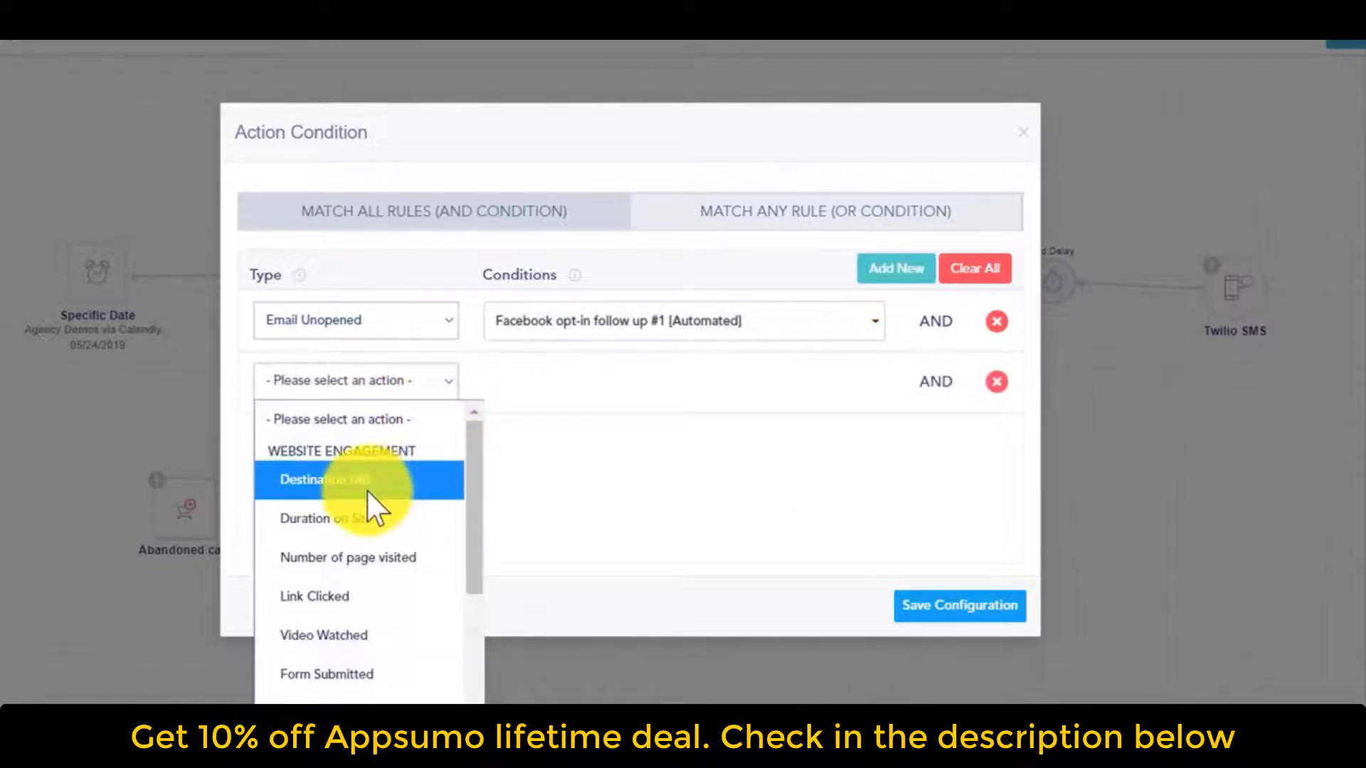
pyautogui.scroll(-5, 385, 537)
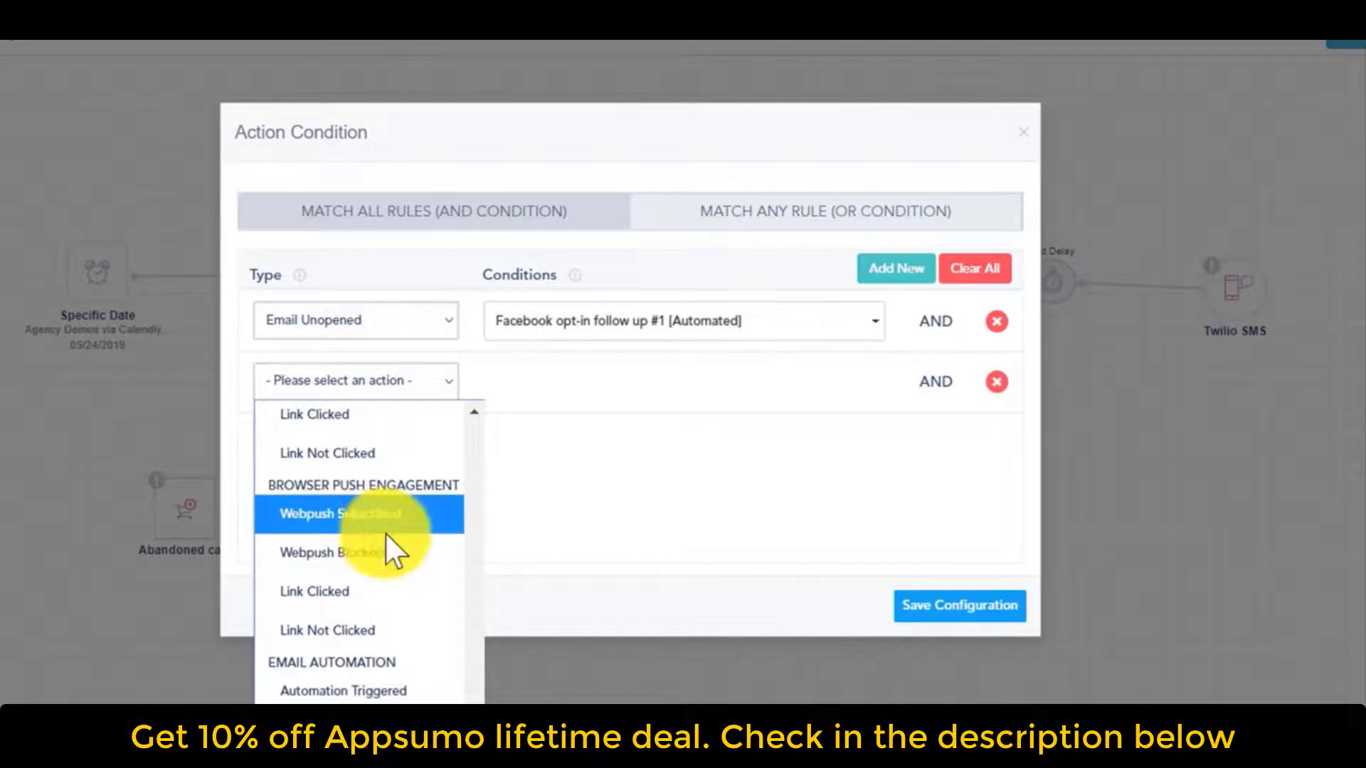
pyautogui.scroll(-3, 427, 683)
pyautogui.click(427, 695)
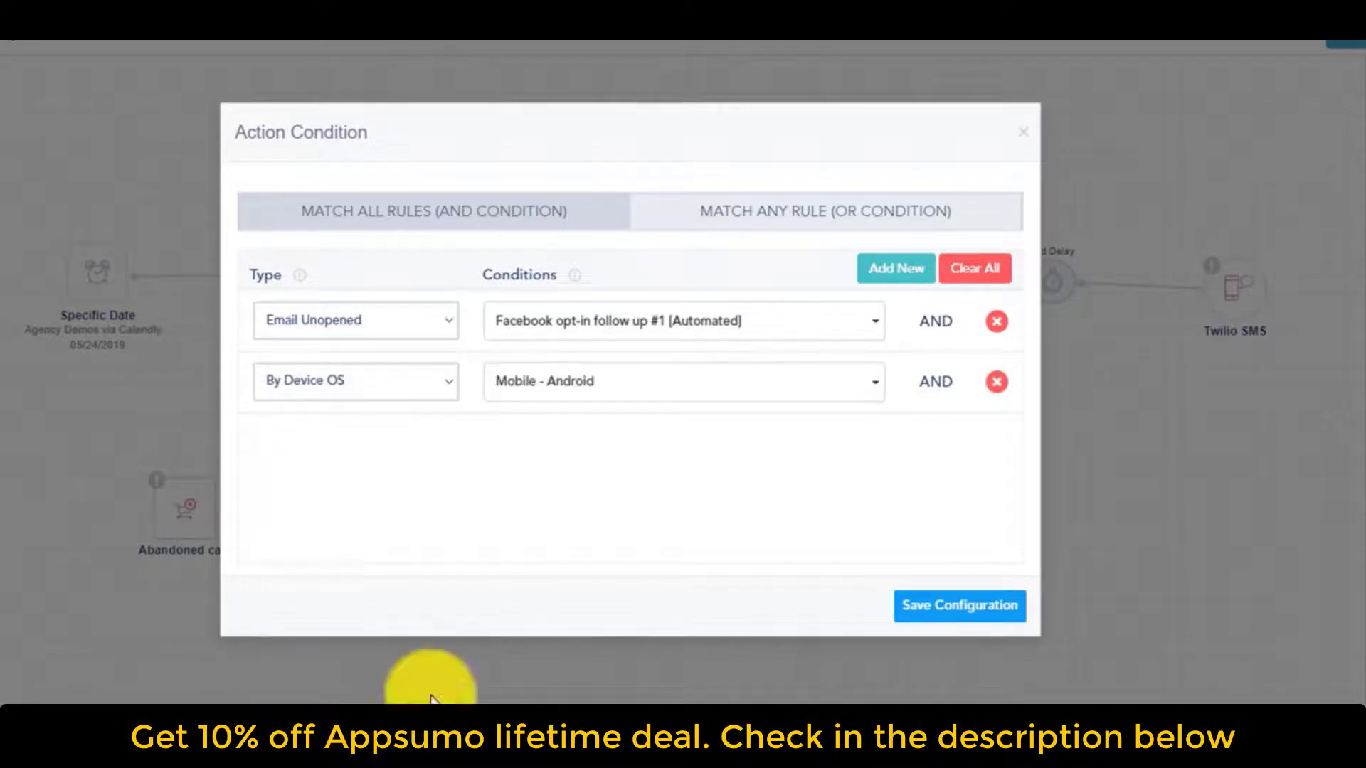
pyautogui.click(595, 393)
pyautogui.click(351, 549)
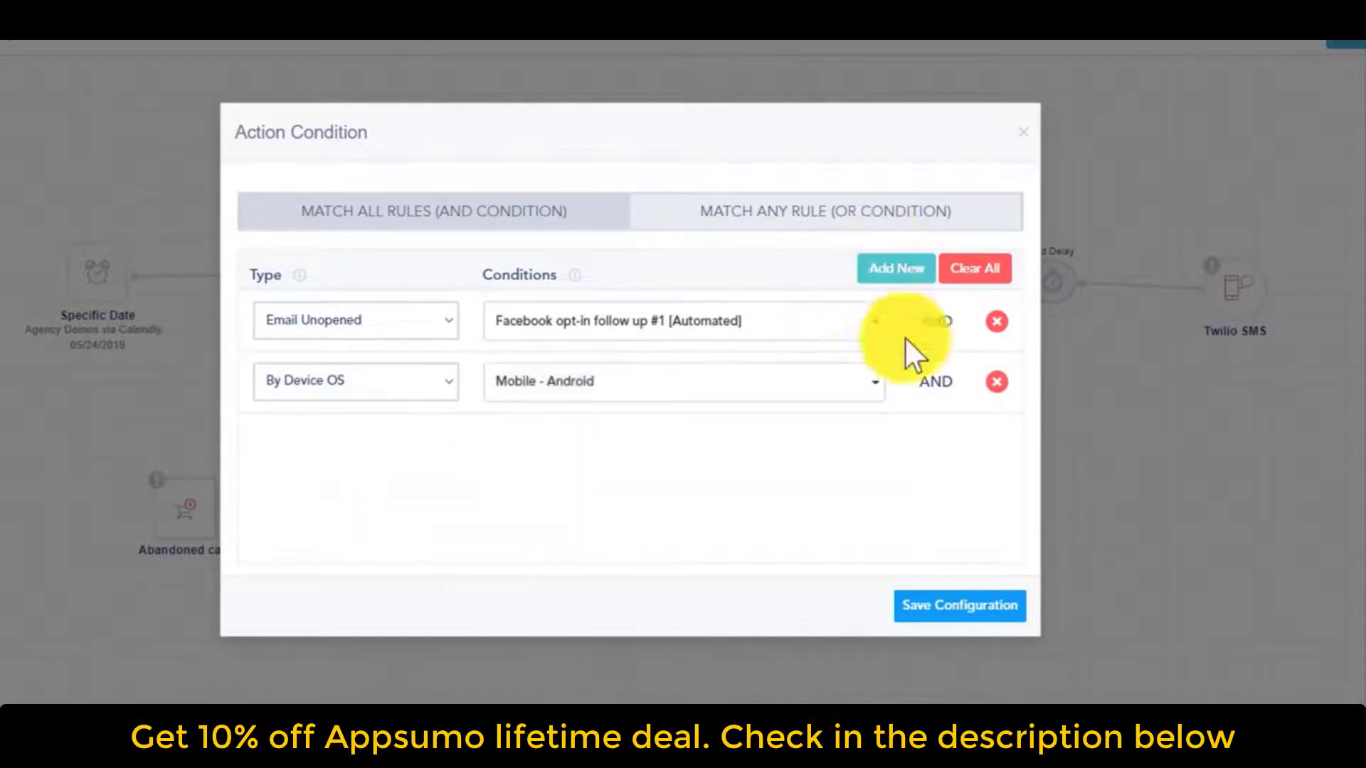
pyautogui.click(917, 630)
# Move the Abandoned cart trigger directly under the Specific Date trigger and reposition the Joined trigger below it.
pyautogui.moveTo(174, 506); pyautogui.dragTo(97, 547)
pyautogui.moveTo(782, 503); pyautogui.dragTo(1143, 562)
pyautogui.moveTo(1221, 609)
pyautogui.mouseDown()
pyautogui.moveTo(1278, 609)
pyautogui.moveTo(1237, 640)
pyautogui.moveTo(1295, 625)
pyautogui.moveTo(1284, 619)
pyautogui.moveTo(1320, 628)
pyautogui.moveTo(1240, 639)
pyautogui.moveTo(1284, 610)
pyautogui.moveTo(1235, 631)
pyautogui.moveTo(1247, 640)
pyautogui.moveTo(1257, 612)
pyautogui.moveTo(1216, 604)
pyautogui.mouseUp()
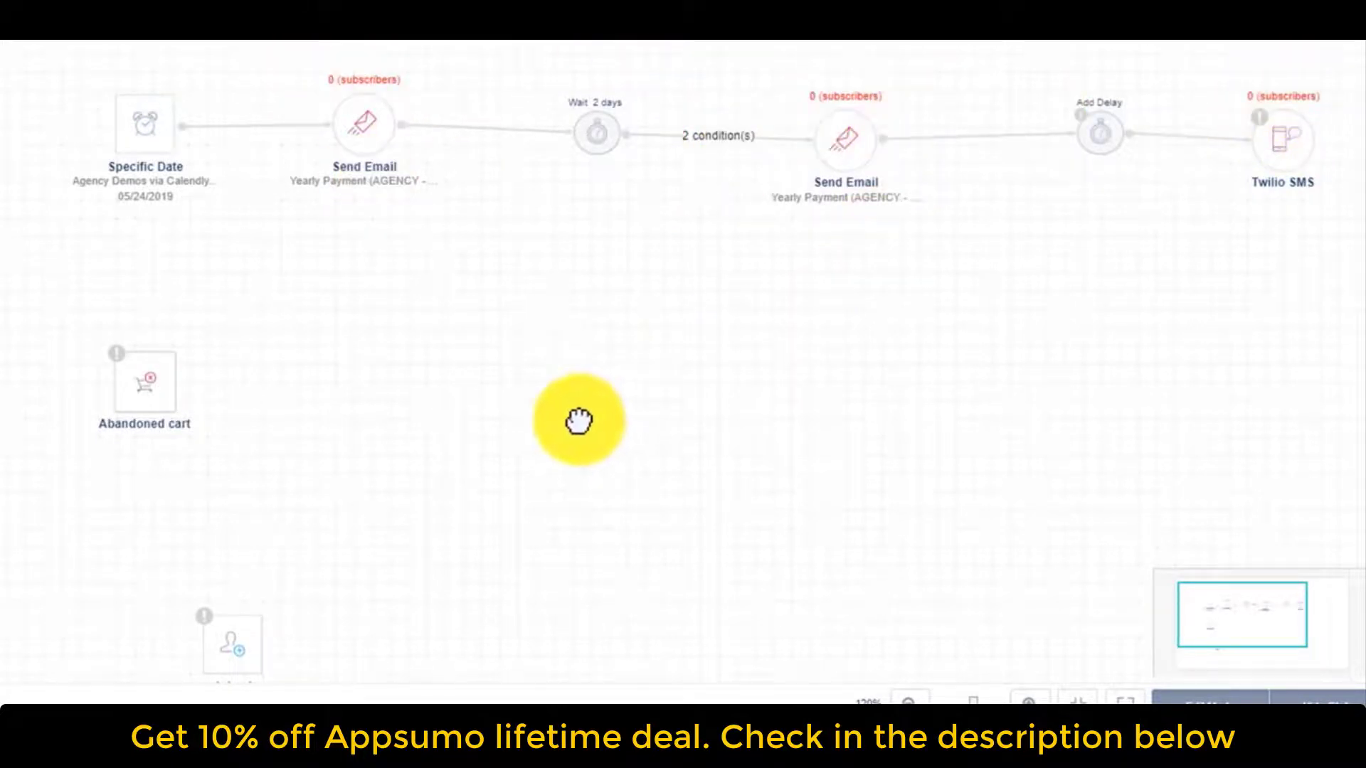
pyautogui.moveTo(225, 643); pyautogui.dragTo(169, 641)
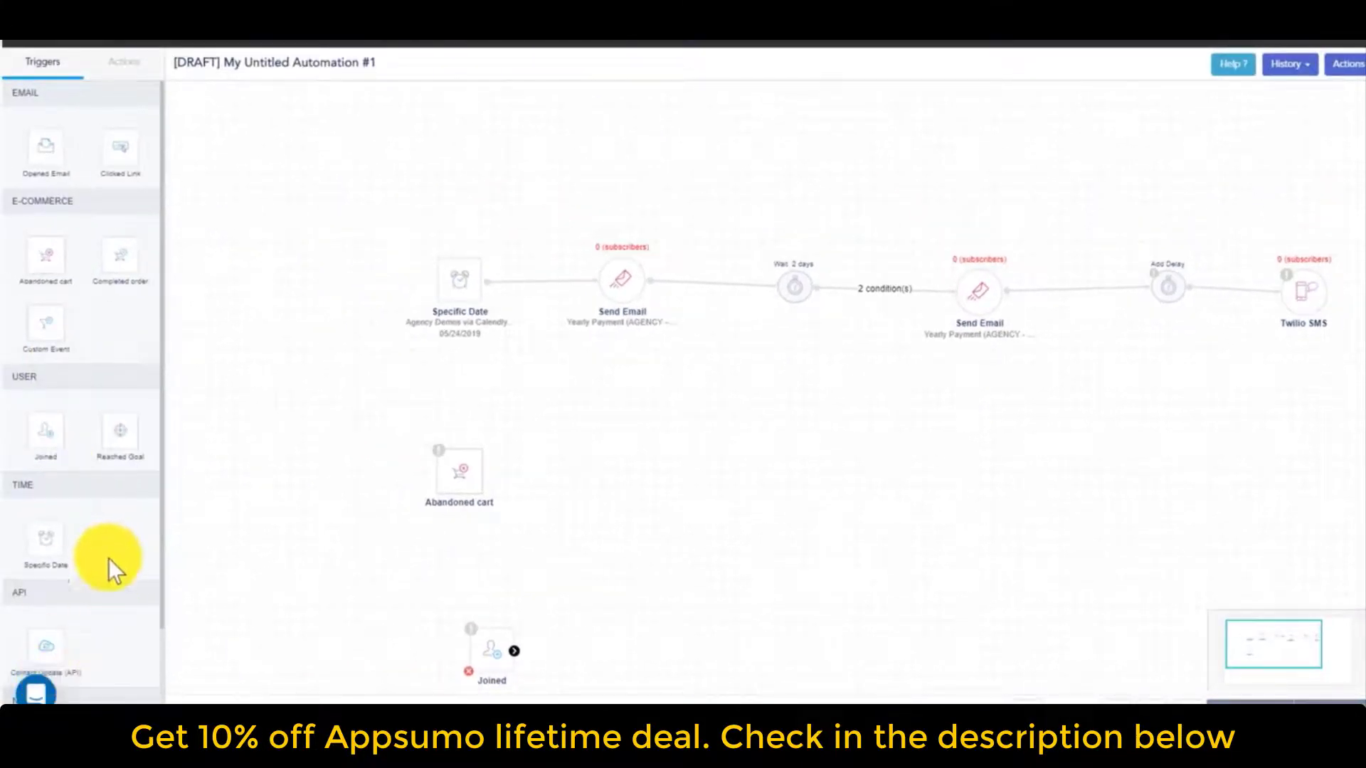
# Add a note reading "This is to followup on activation" above the Specific Date trigger, and align the Joined trigger under Abandoned cart.
pyautogui.scroll(-2, 108, 558)
pyautogui.moveTo(49, 636); pyautogui.dragTo(456, 155)
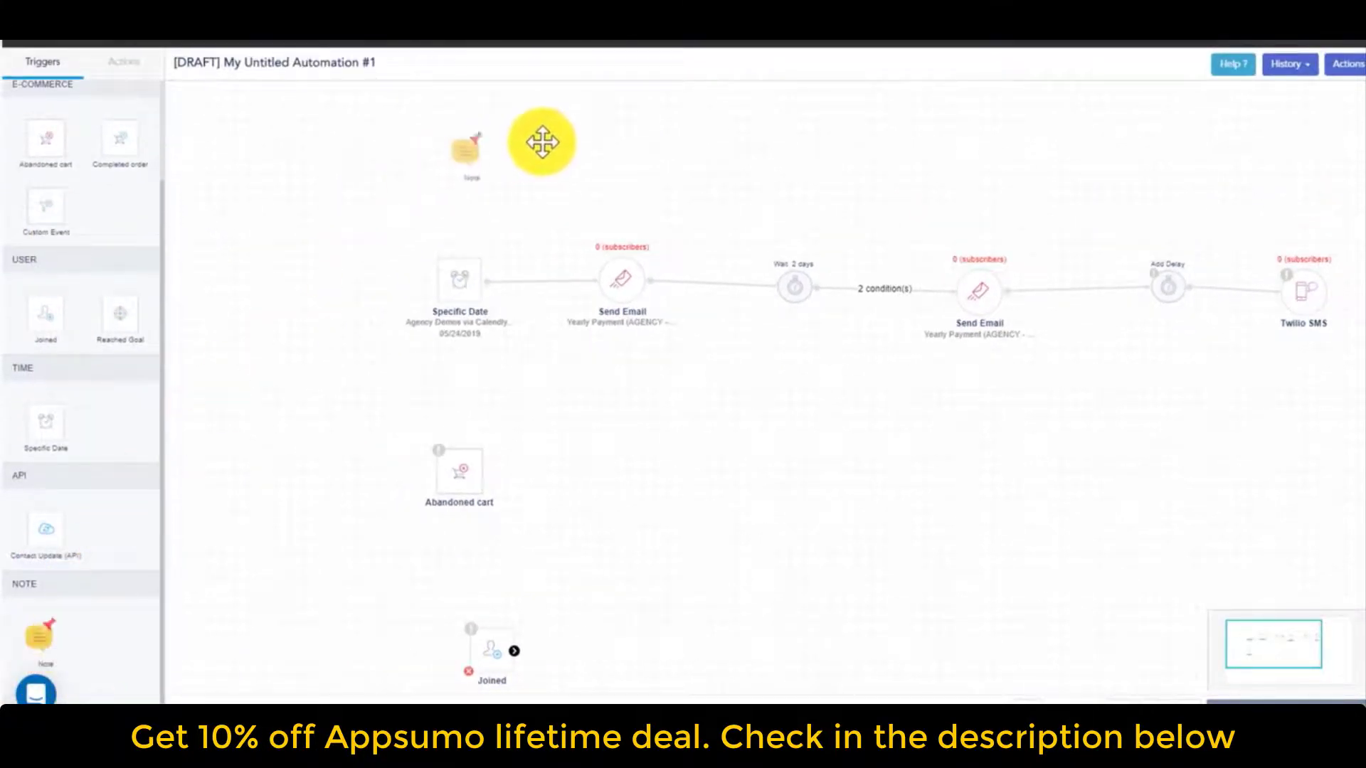
pyautogui.doubleClick(539, 146)
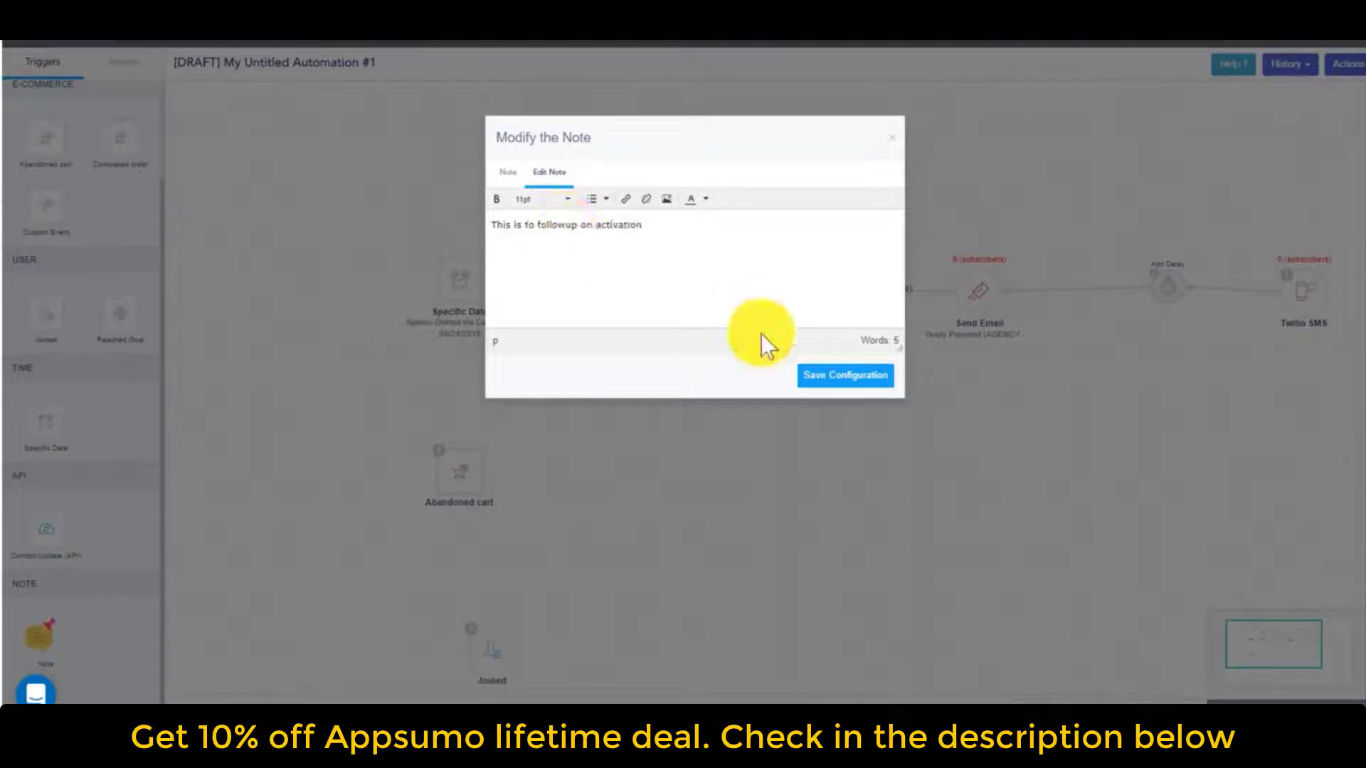
pyautogui.click(824, 390)
pyautogui.click(891, 139)
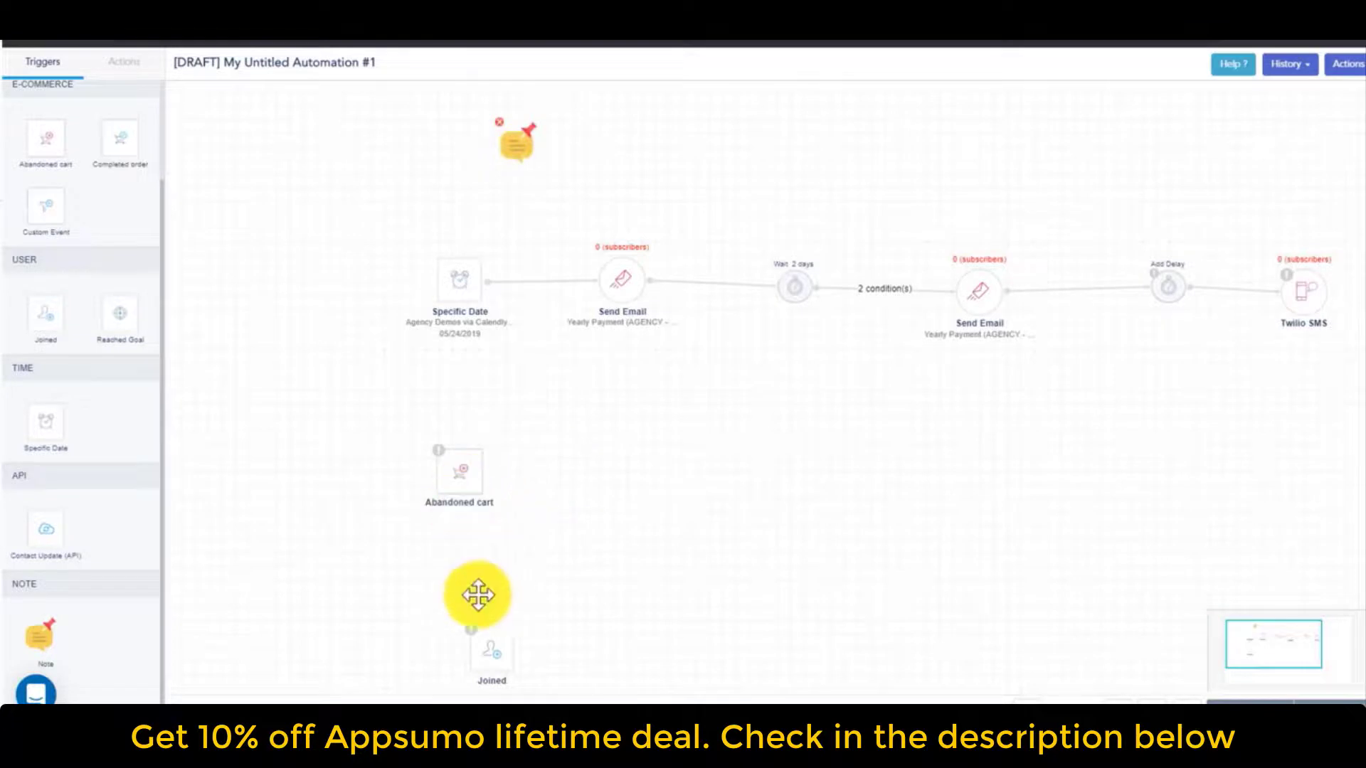
pyautogui.moveTo(466, 637); pyautogui.dragTo(427, 602)
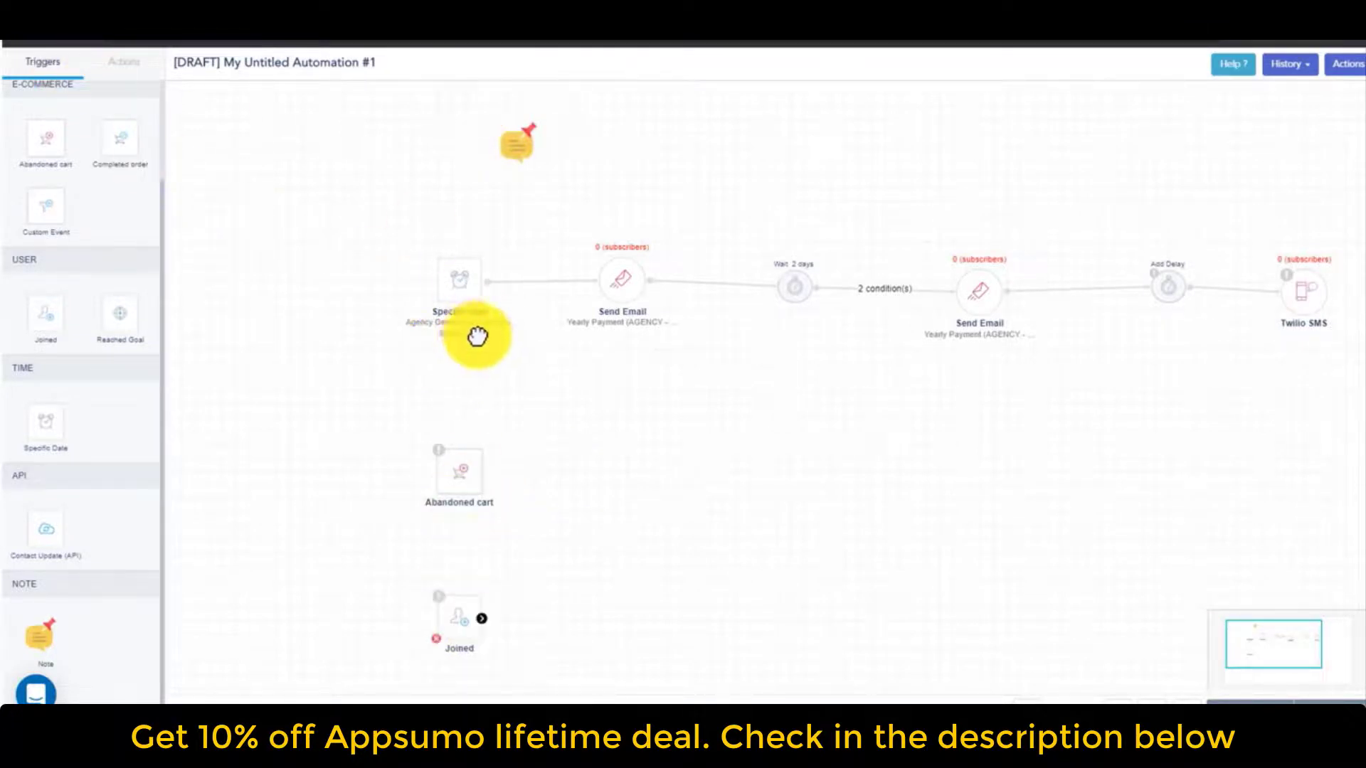
pyautogui.doubleClick(468, 481)
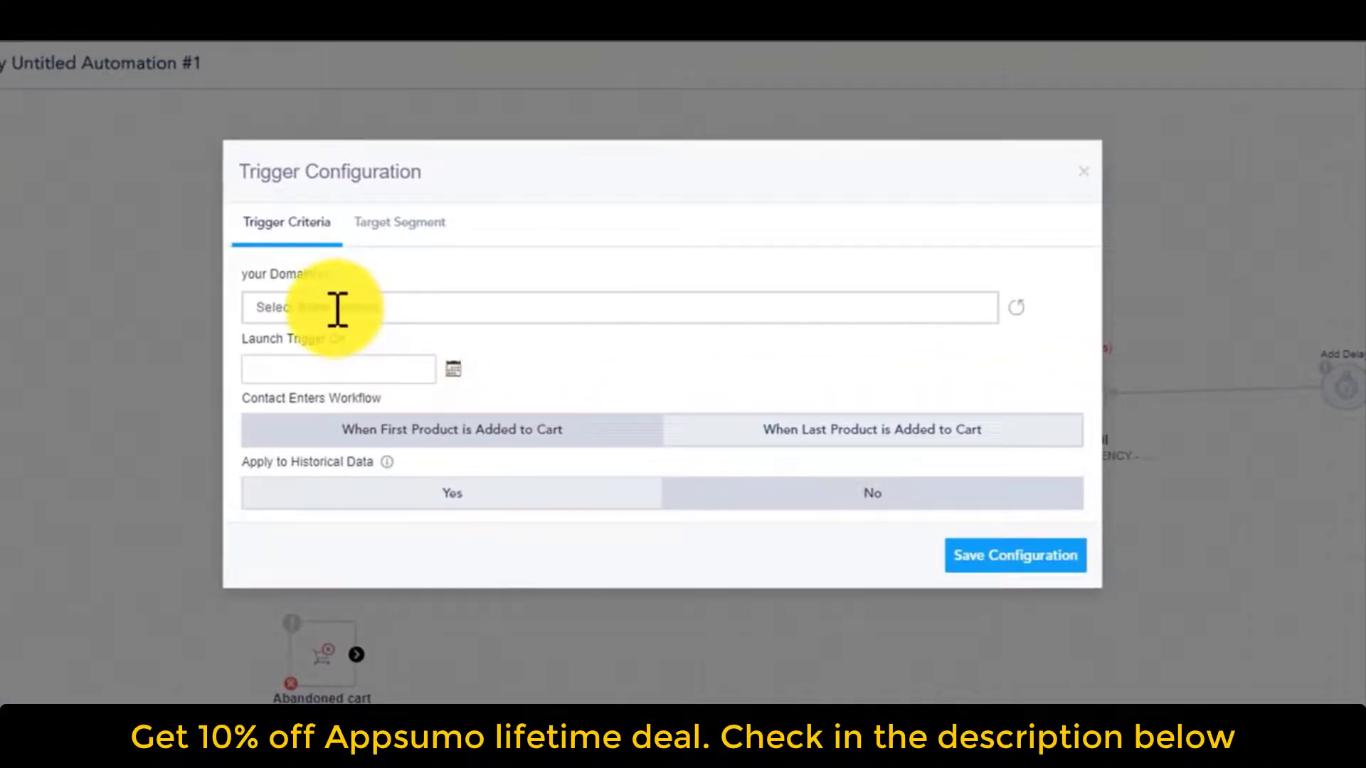
pyautogui.click(337, 310)
pyautogui.click(345, 393)
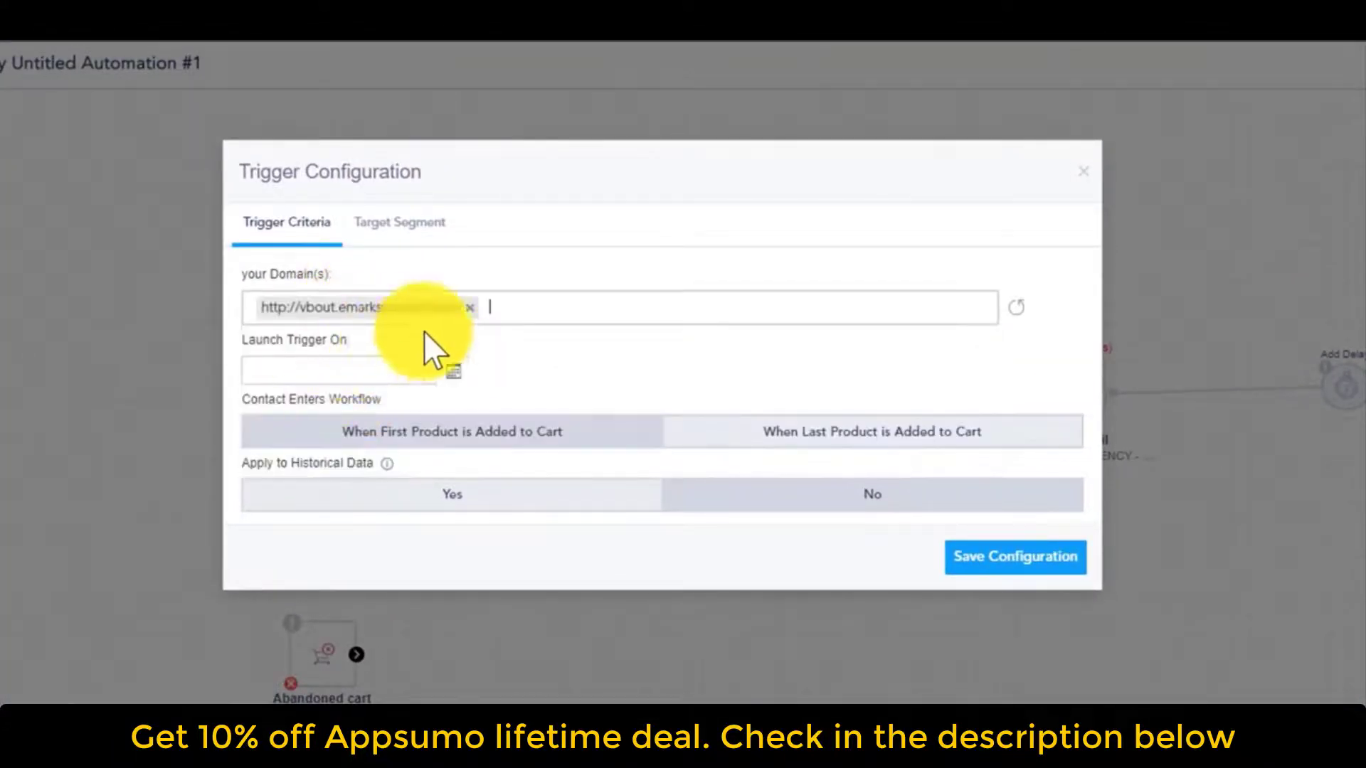
pyautogui.click(365, 374)
pyautogui.click(341, 424)
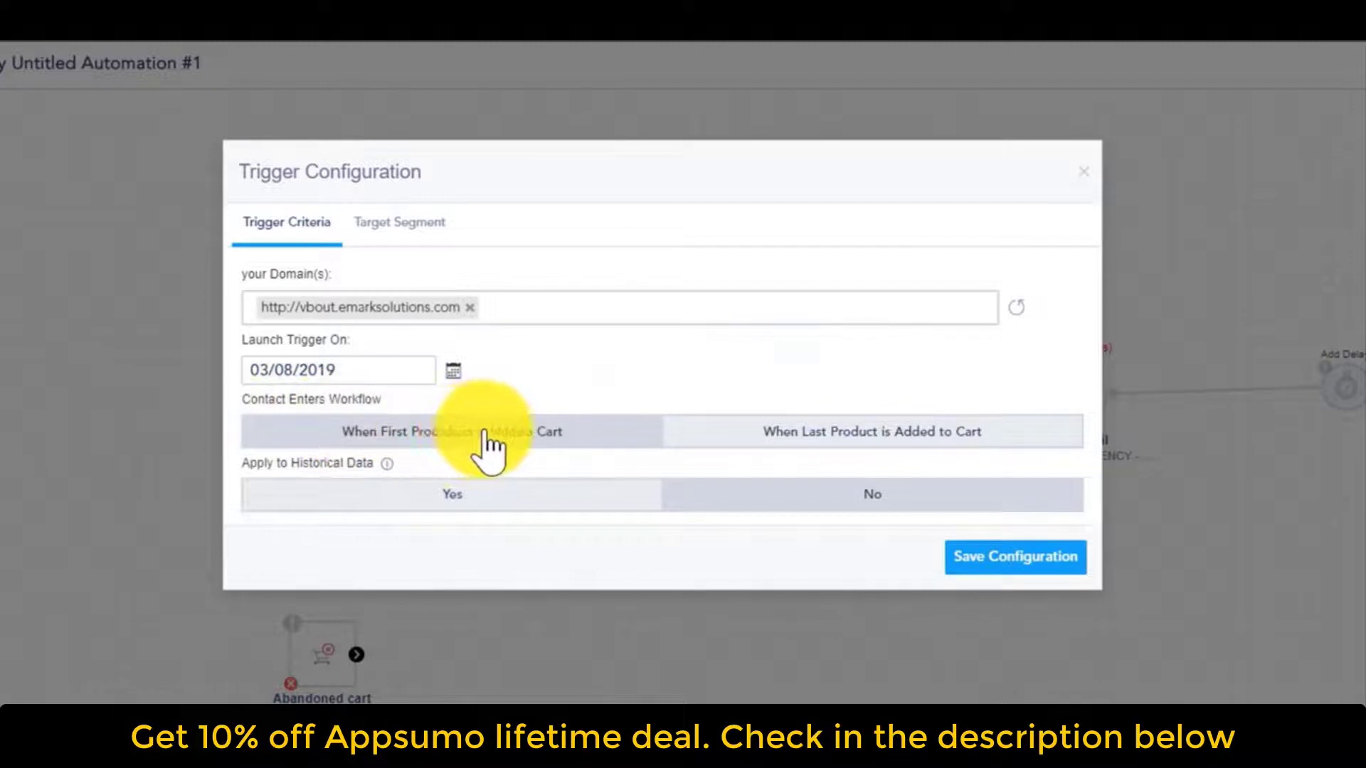
pyautogui.click(856, 432)
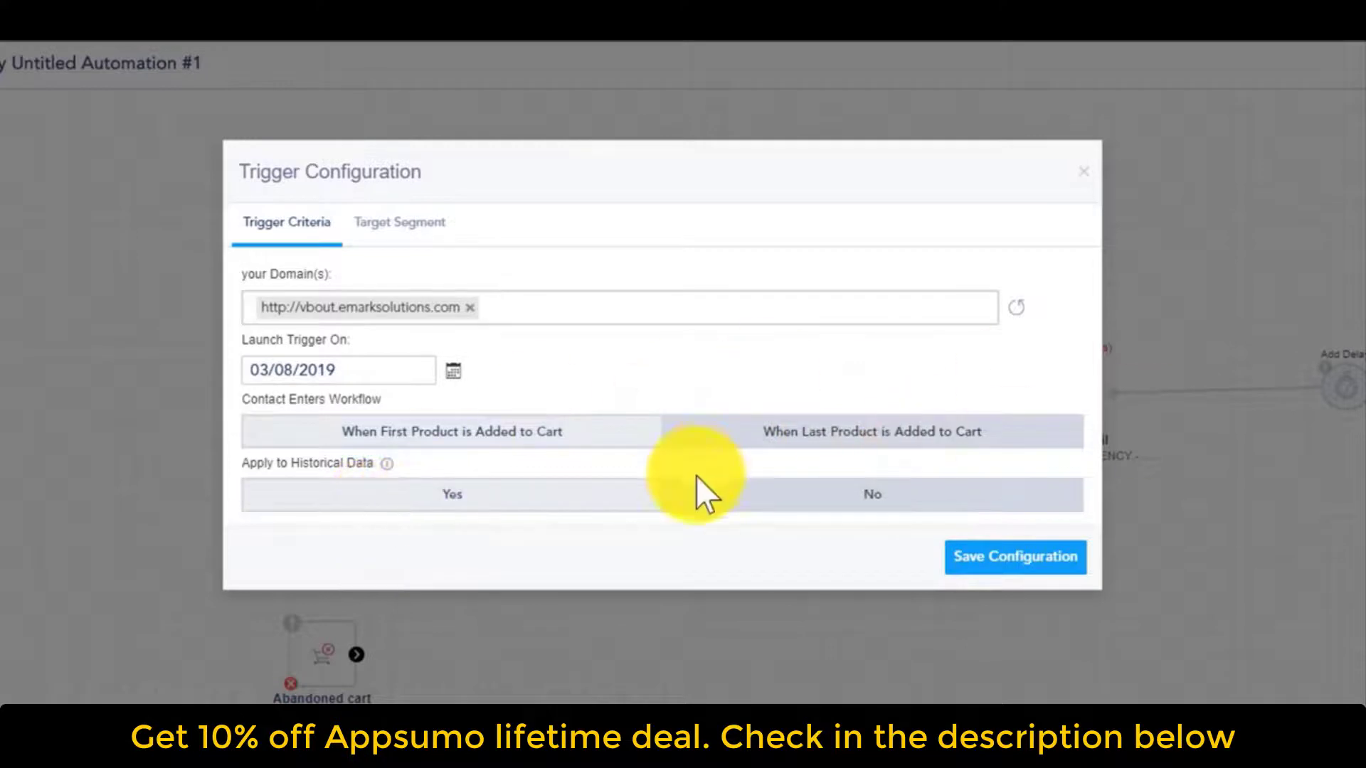
pyautogui.click(428, 503)
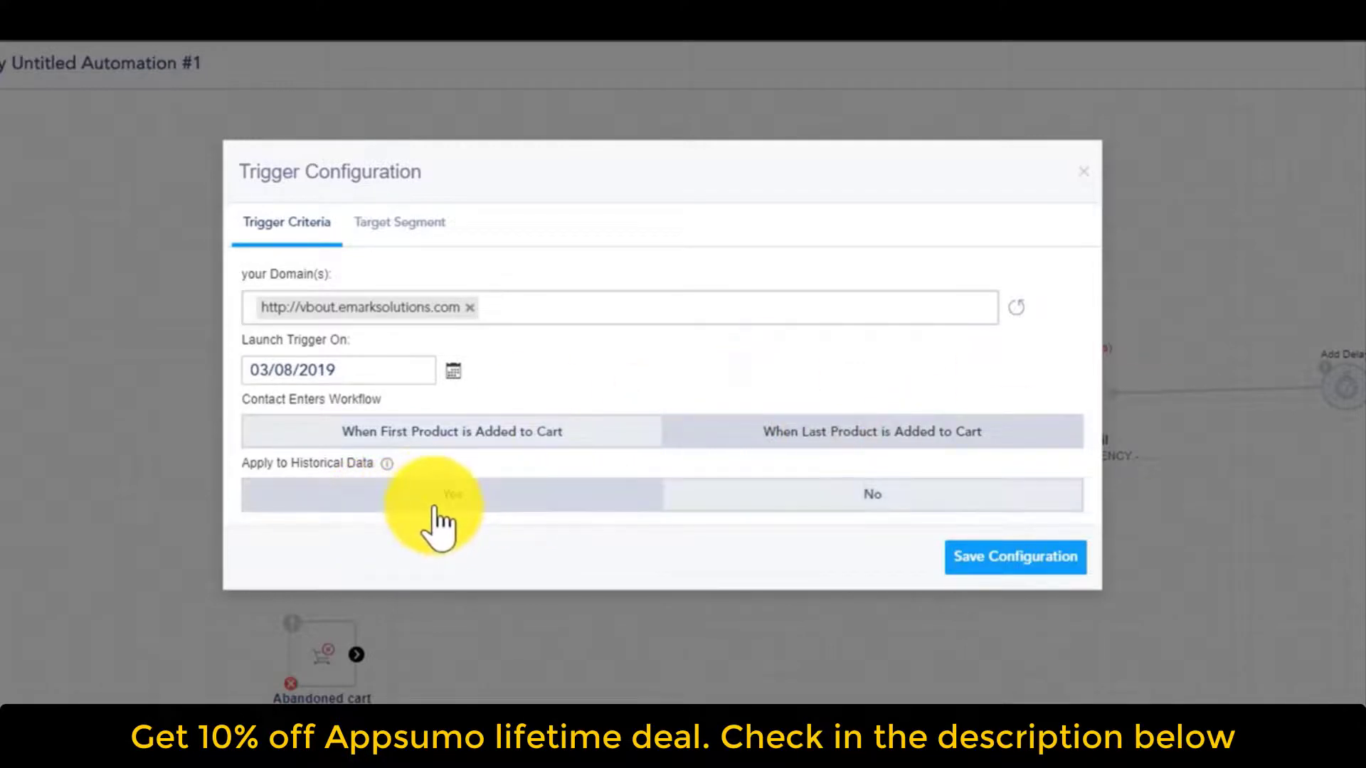
# Try targeting only contacts who match the criteria for the Abandoned cart trigger, and close its configuration without saving.
pyautogui.click(390, 229)
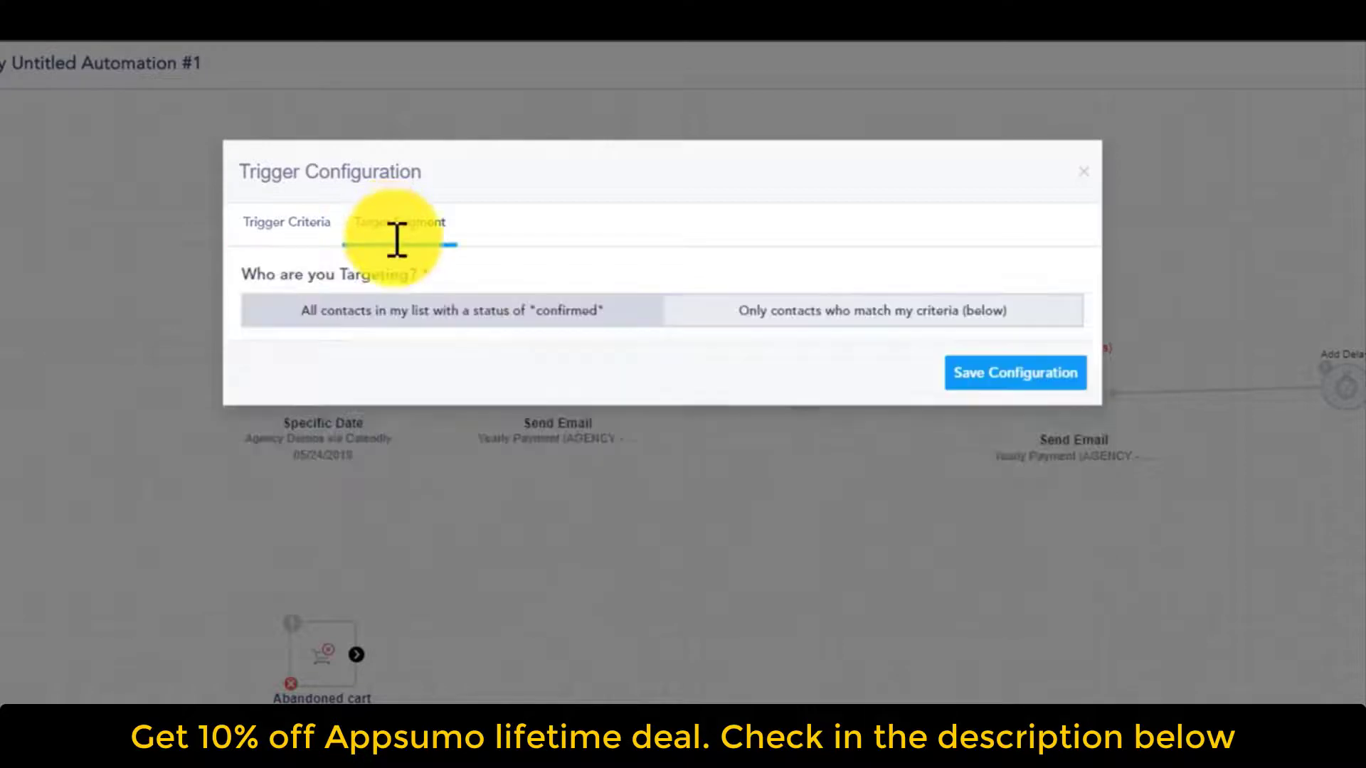
pyautogui.click(827, 316)
pyautogui.click(262, 236)
pyautogui.click(1080, 173)
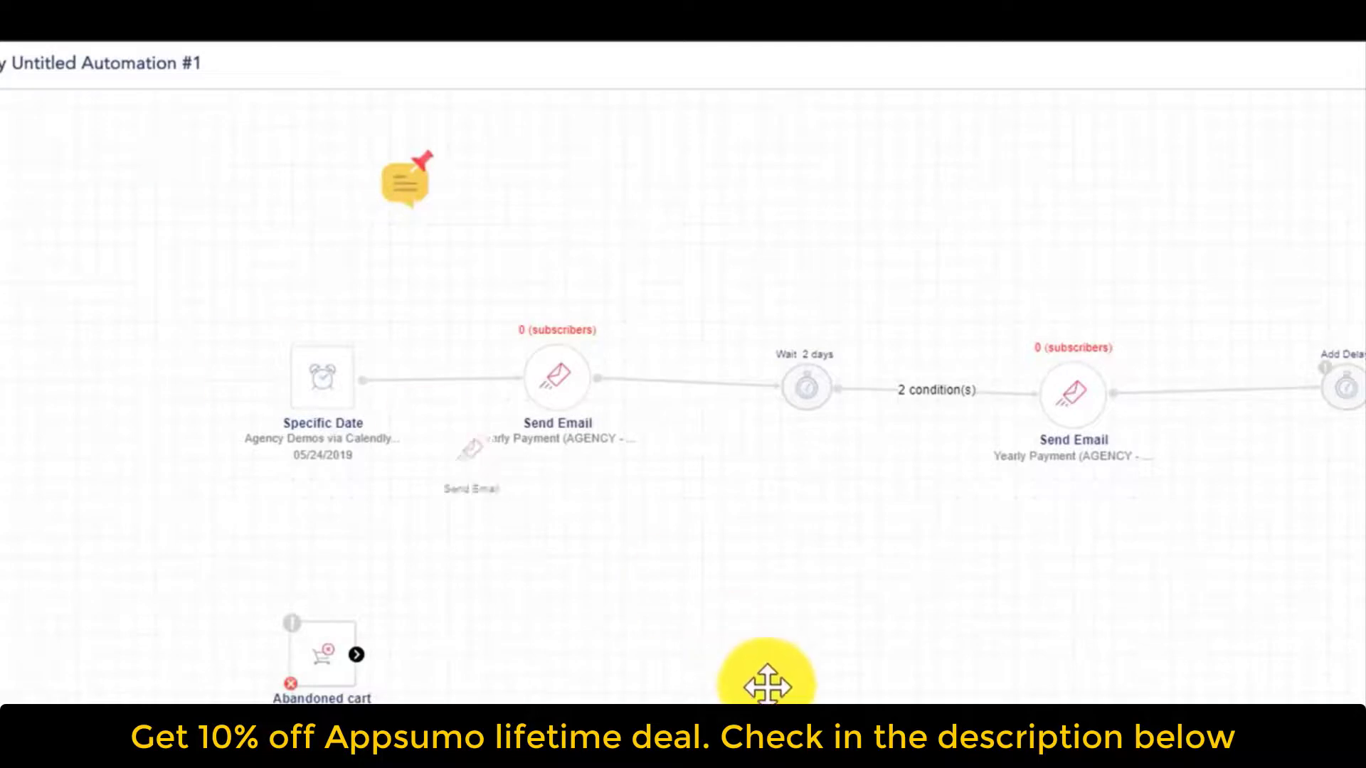
# Add a Send Email action beside the Abandoned cart trigger and connect the two through a delay, leaving the connector without conditions.
pyautogui.moveTo(766, 680); pyautogui.dragTo(603, 674)
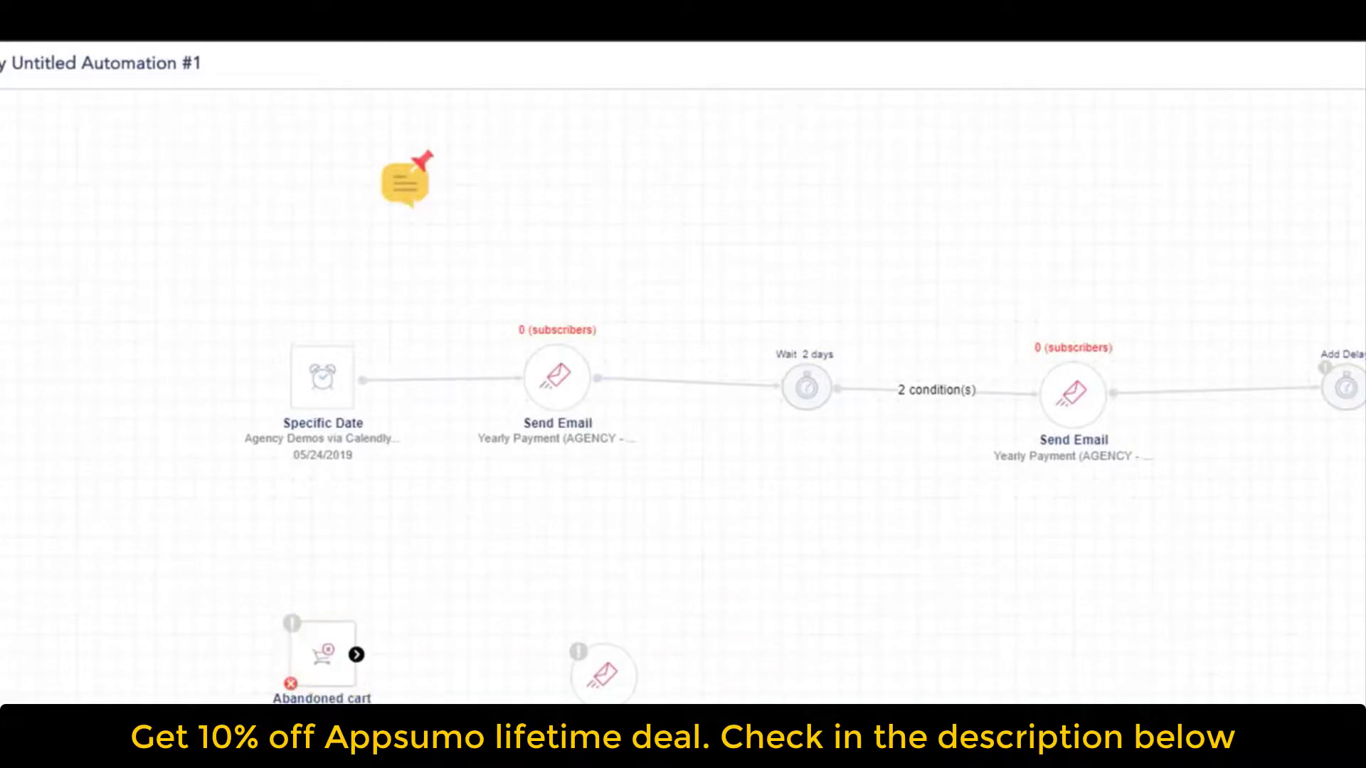
pyautogui.moveTo(356, 655); pyautogui.dragTo(463, 663)
pyautogui.moveTo(604, 674); pyautogui.dragTo(651, 631)
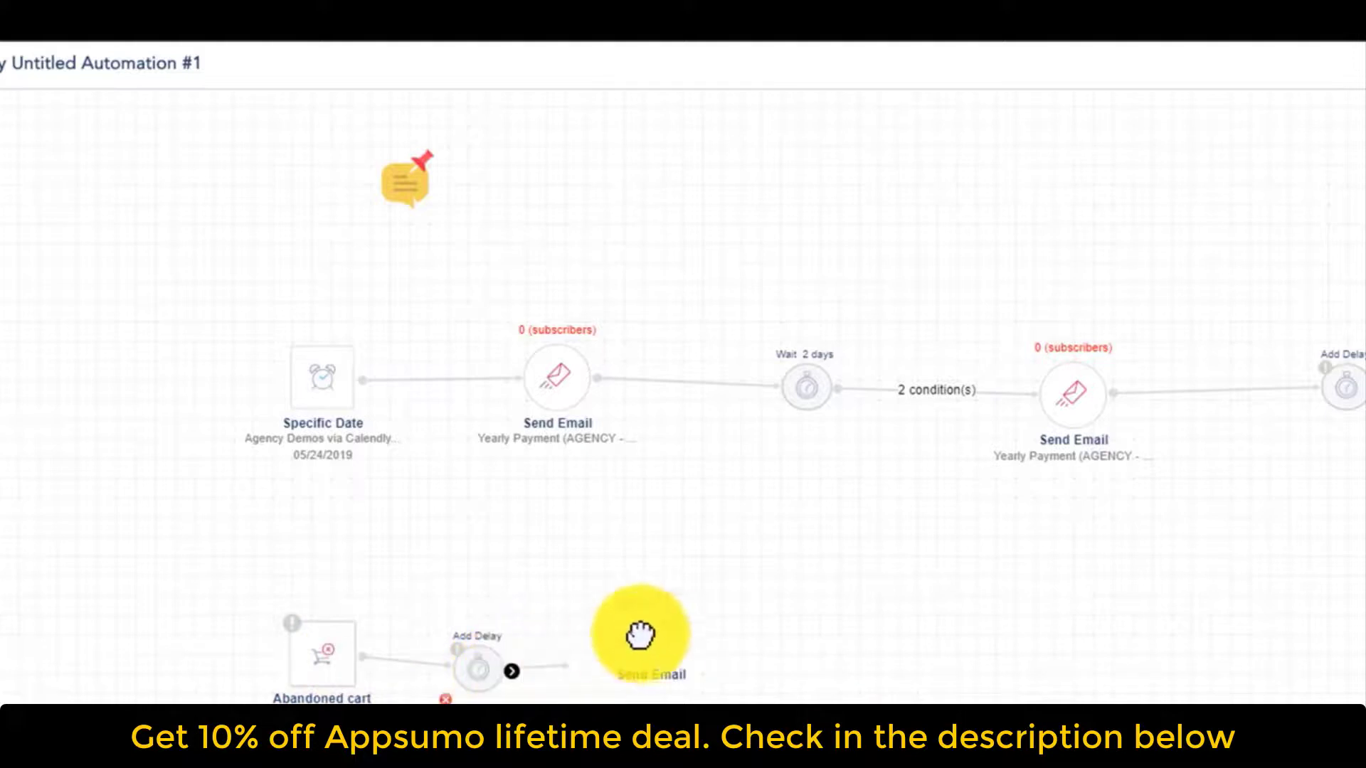
pyautogui.click(588, 648)
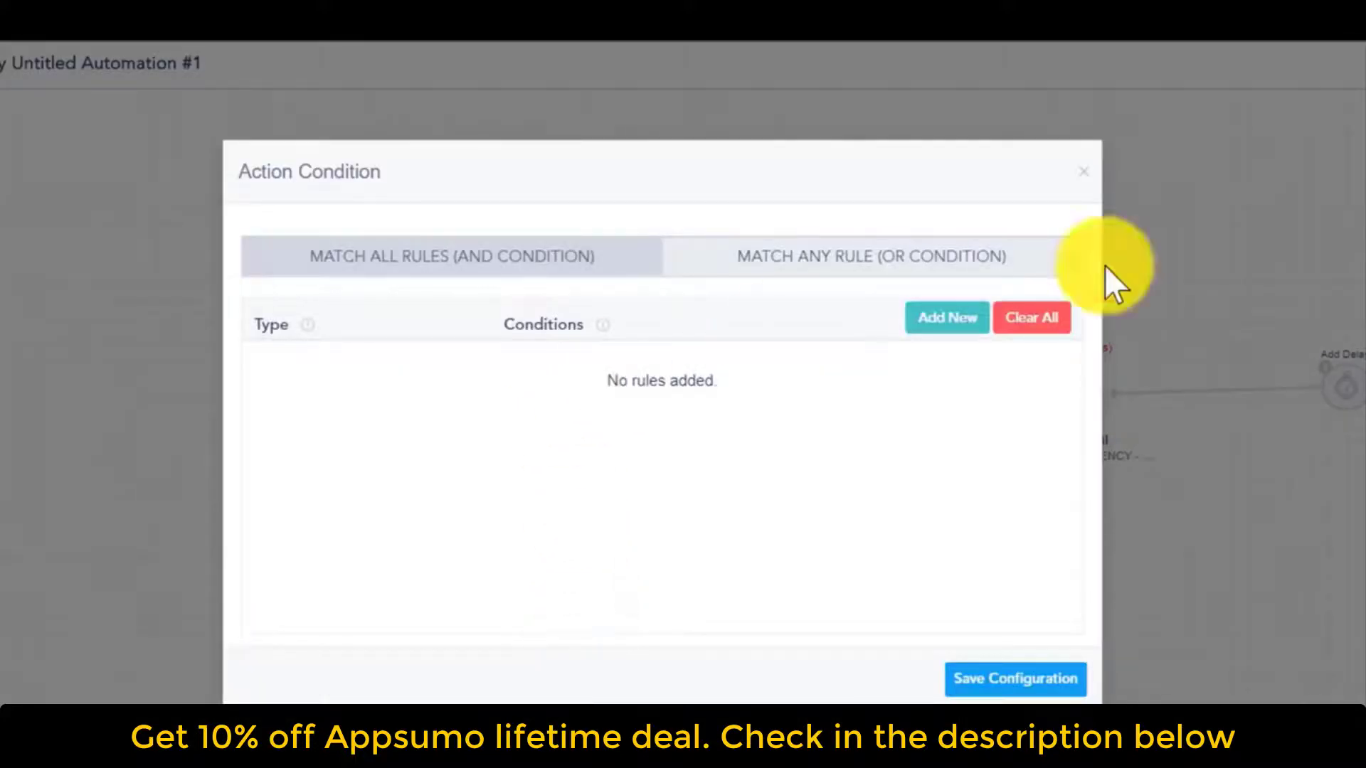
pyautogui.click(1083, 172)
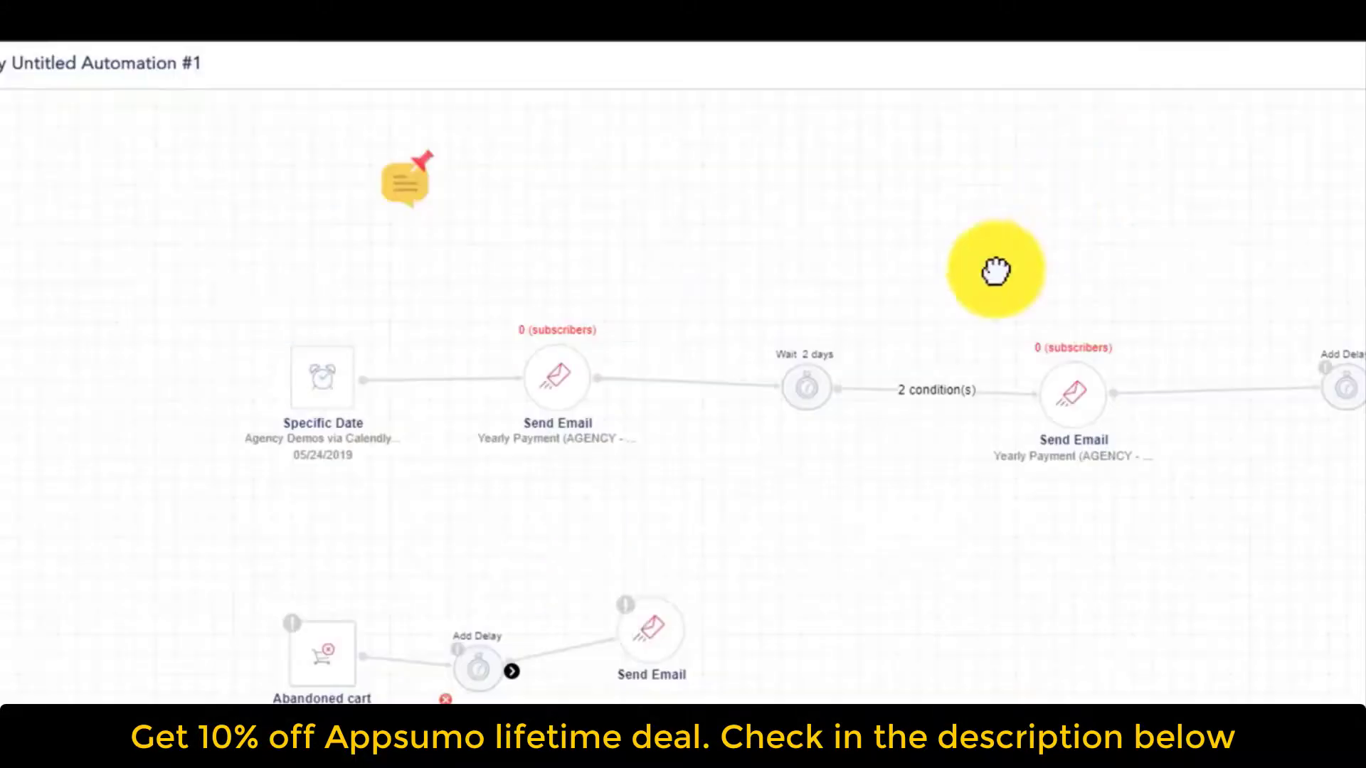
# Set the delay after the Abandoned cart trigger to 1 hour, and reposition the Send Email action and the trigger around it.
pyautogui.click(463, 655)
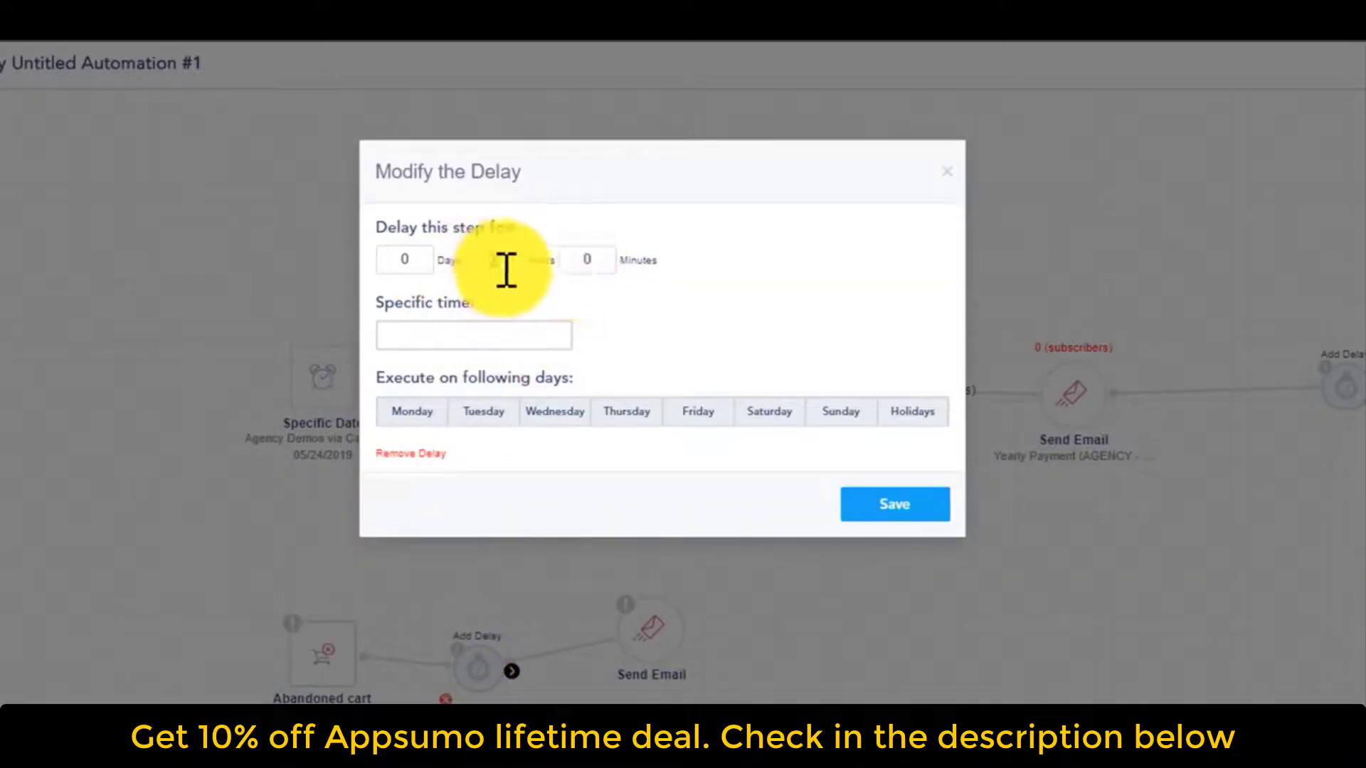
pyautogui.click(886, 511)
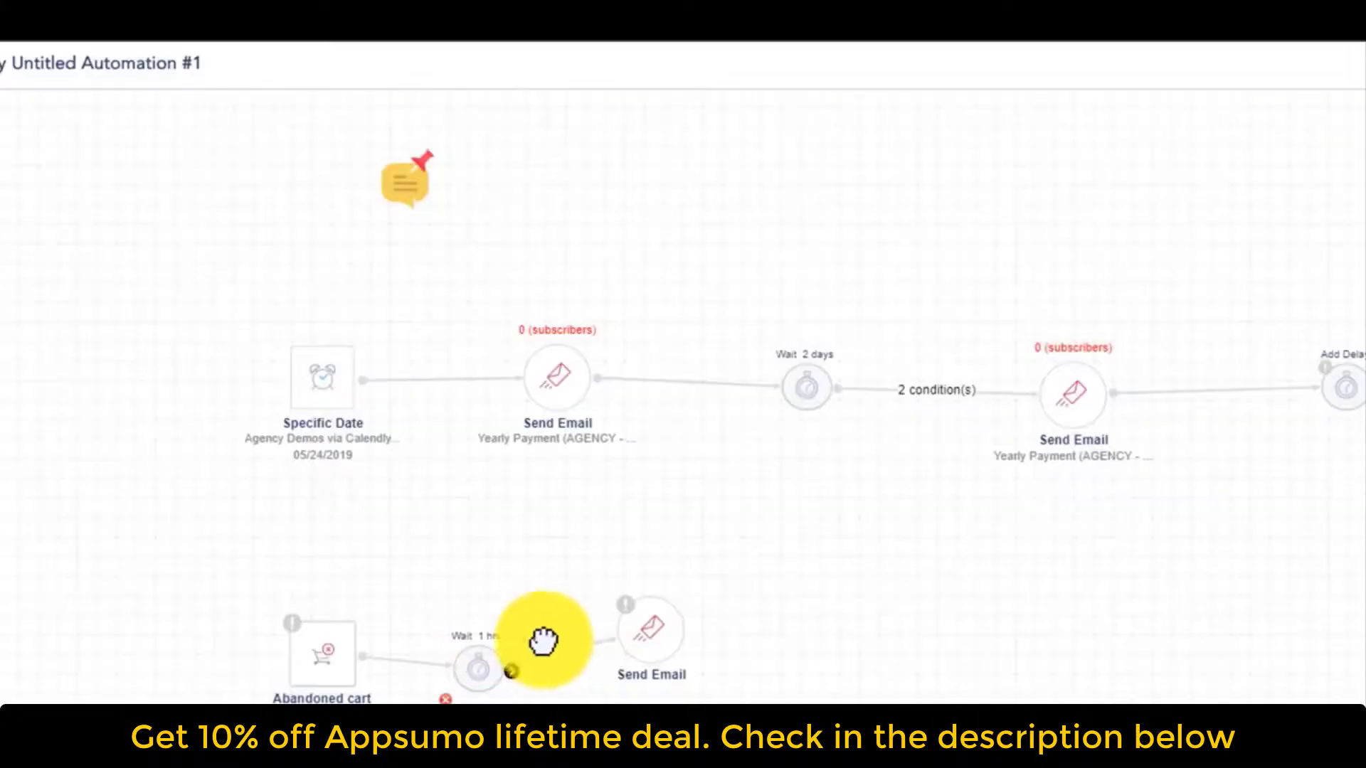
pyautogui.moveTo(641, 650); pyautogui.dragTo(675, 647)
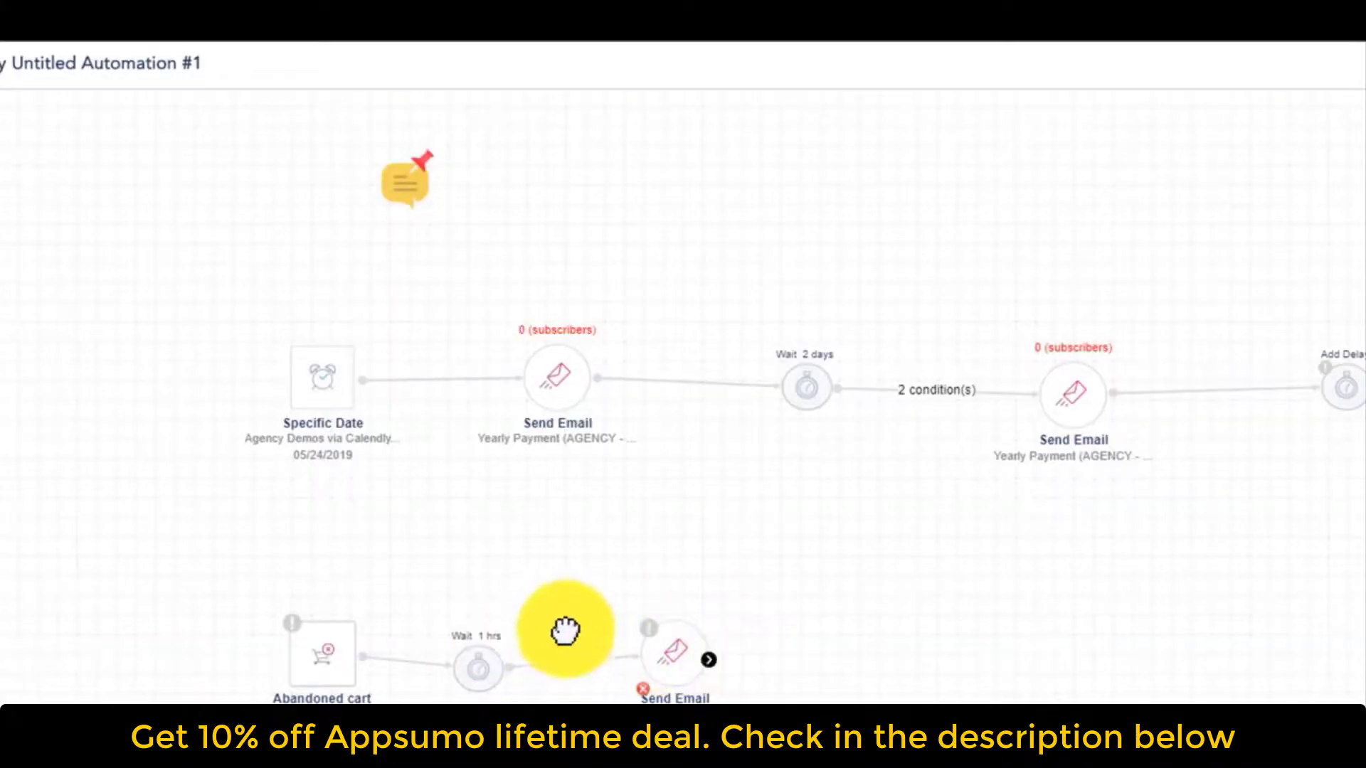
pyautogui.moveTo(331, 654); pyautogui.dragTo(299, 630)
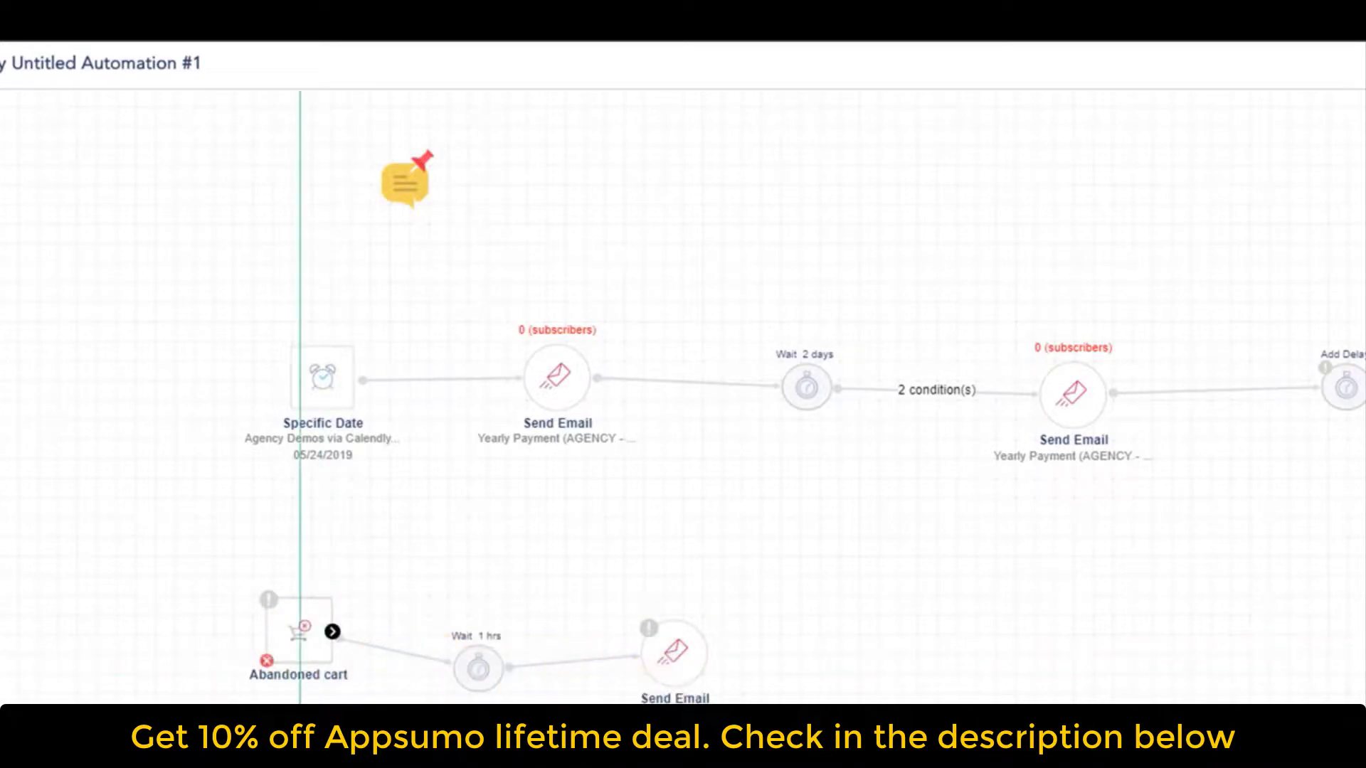
# Set the Joined trigger's target list to Agency Demos via Calendly, save it, and nudge the first Send Email action into line.
pyautogui.click(299, 630)
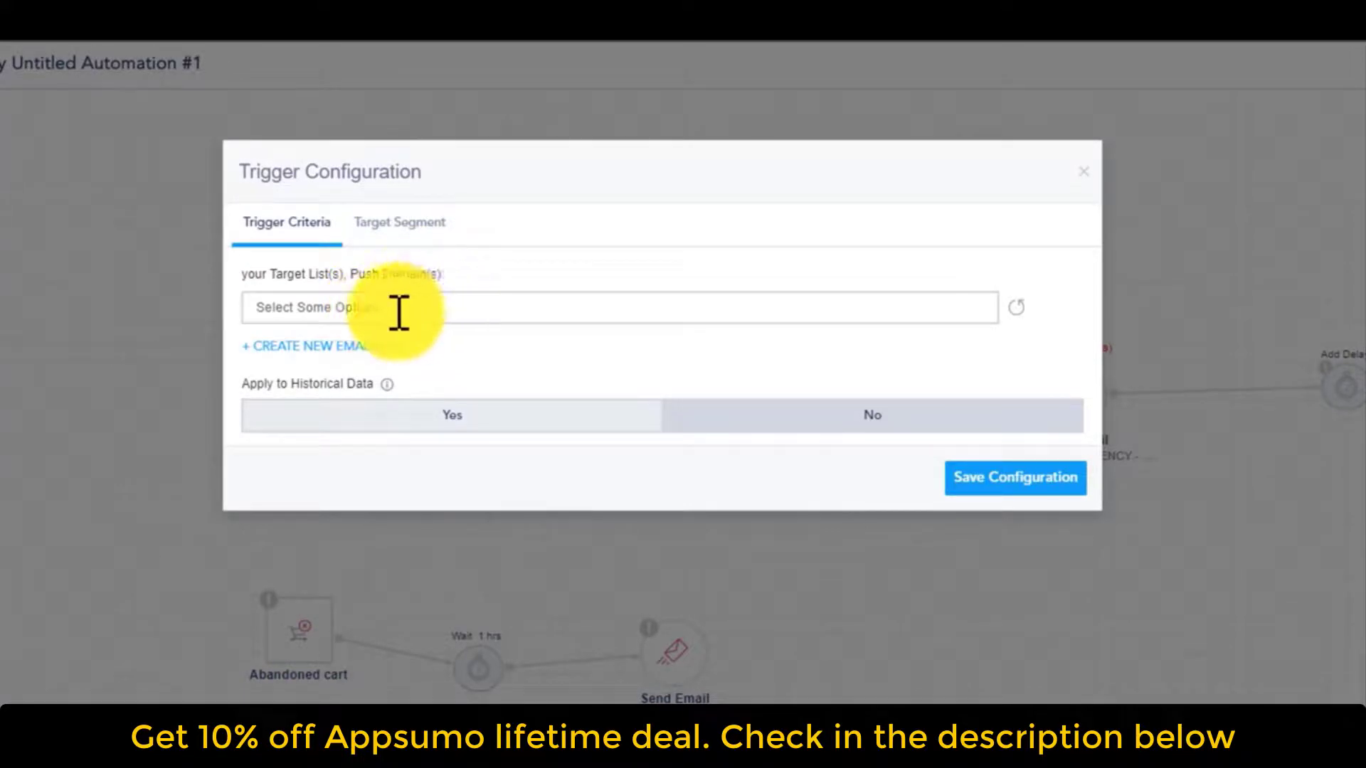
pyautogui.click(399, 310)
pyautogui.click(365, 392)
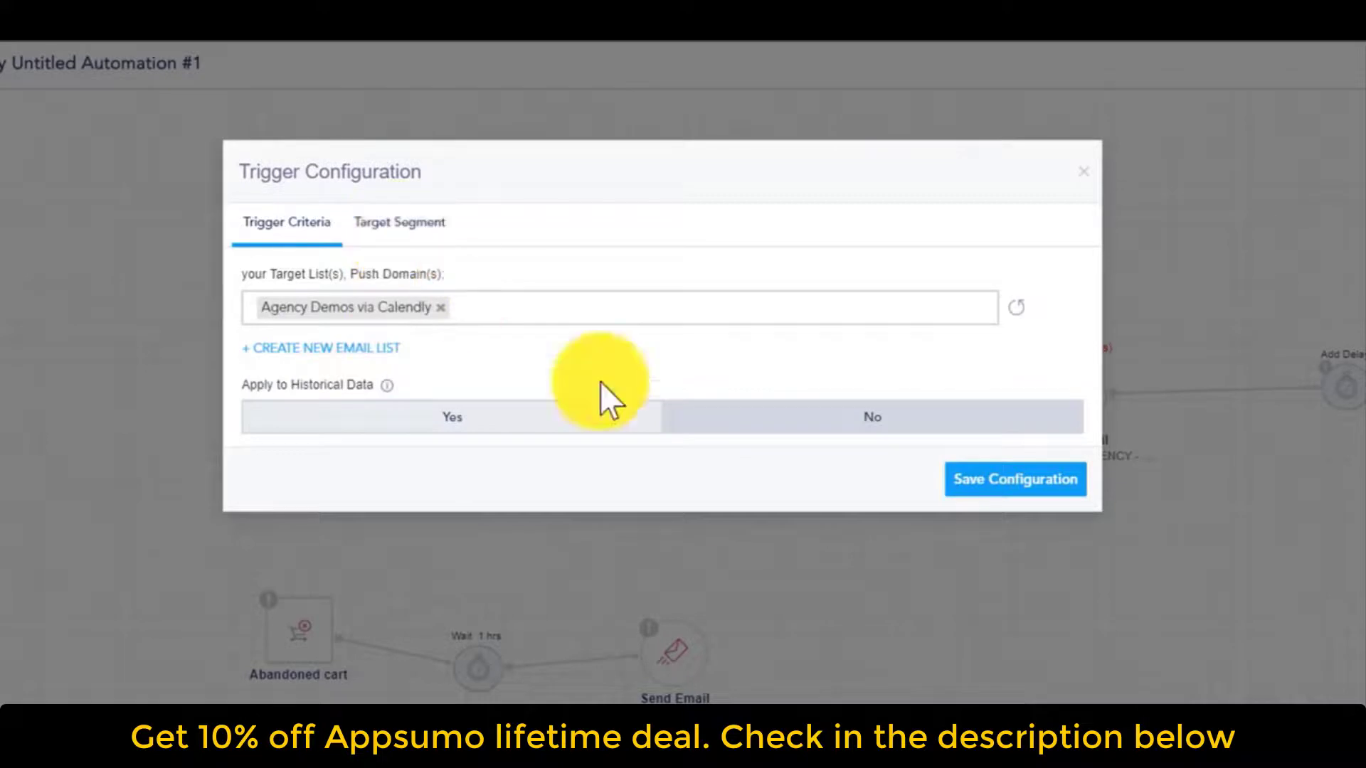
pyautogui.click(988, 481)
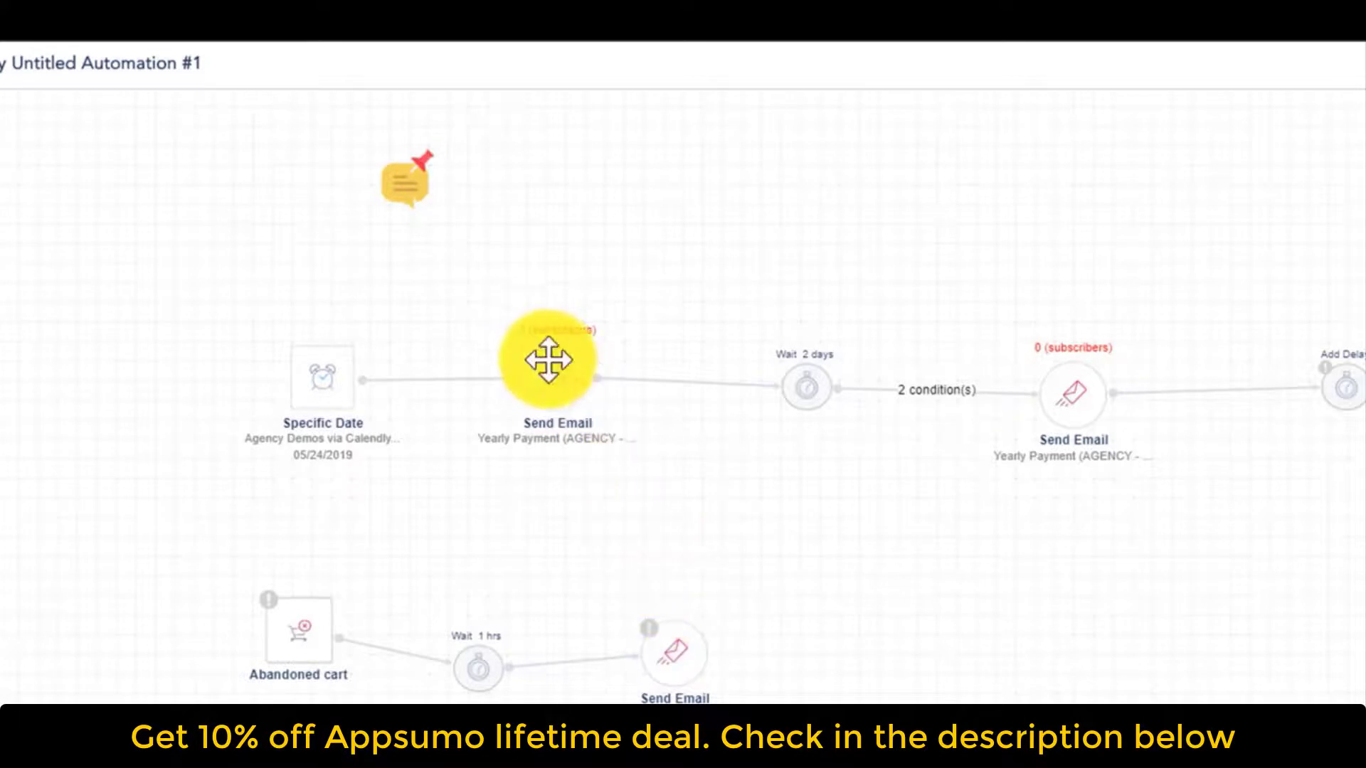
pyautogui.moveTo(580, 402); pyautogui.dragTo(588, 373)
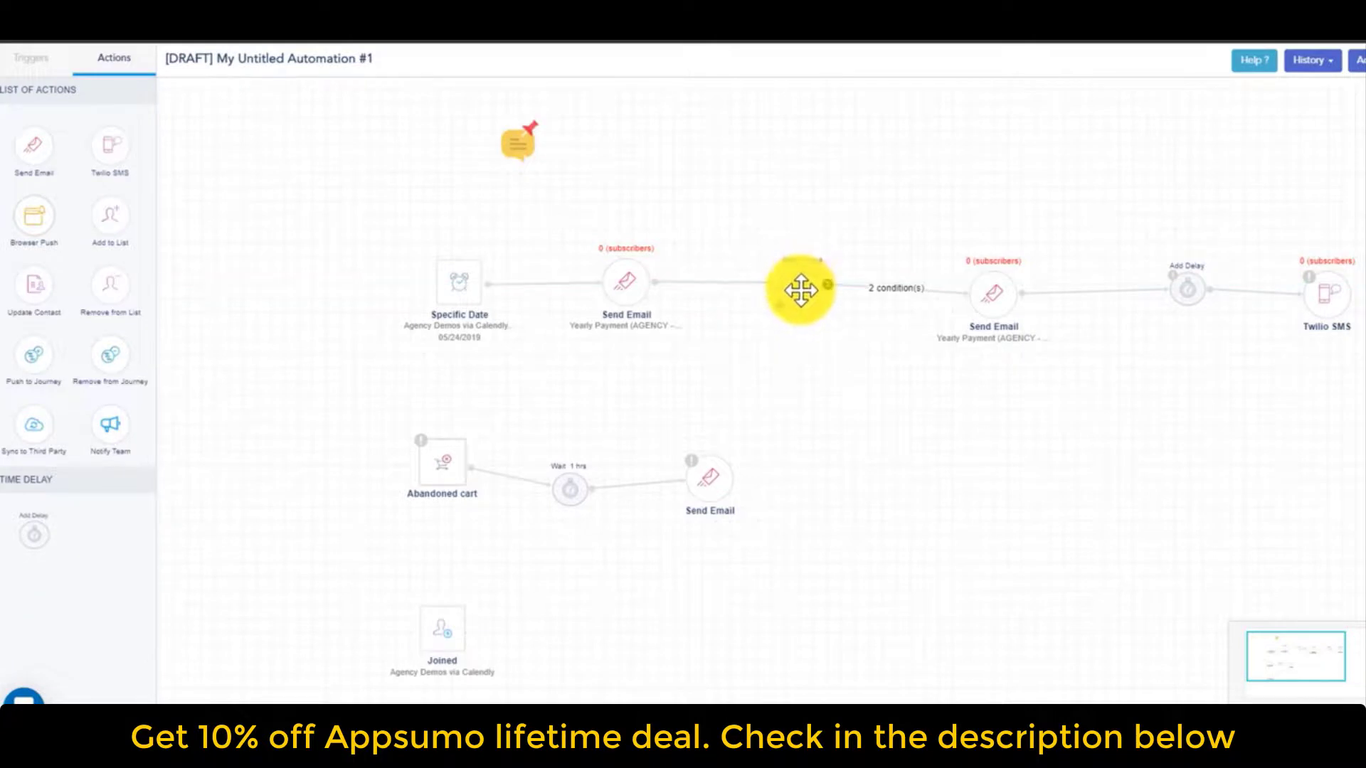
# Duplicate the second Send Email, its following delay and the Twilio SMS action as a connected chain below the originals.
pyautogui.moveTo(621, 536); pyautogui.dragTo(519, 511)
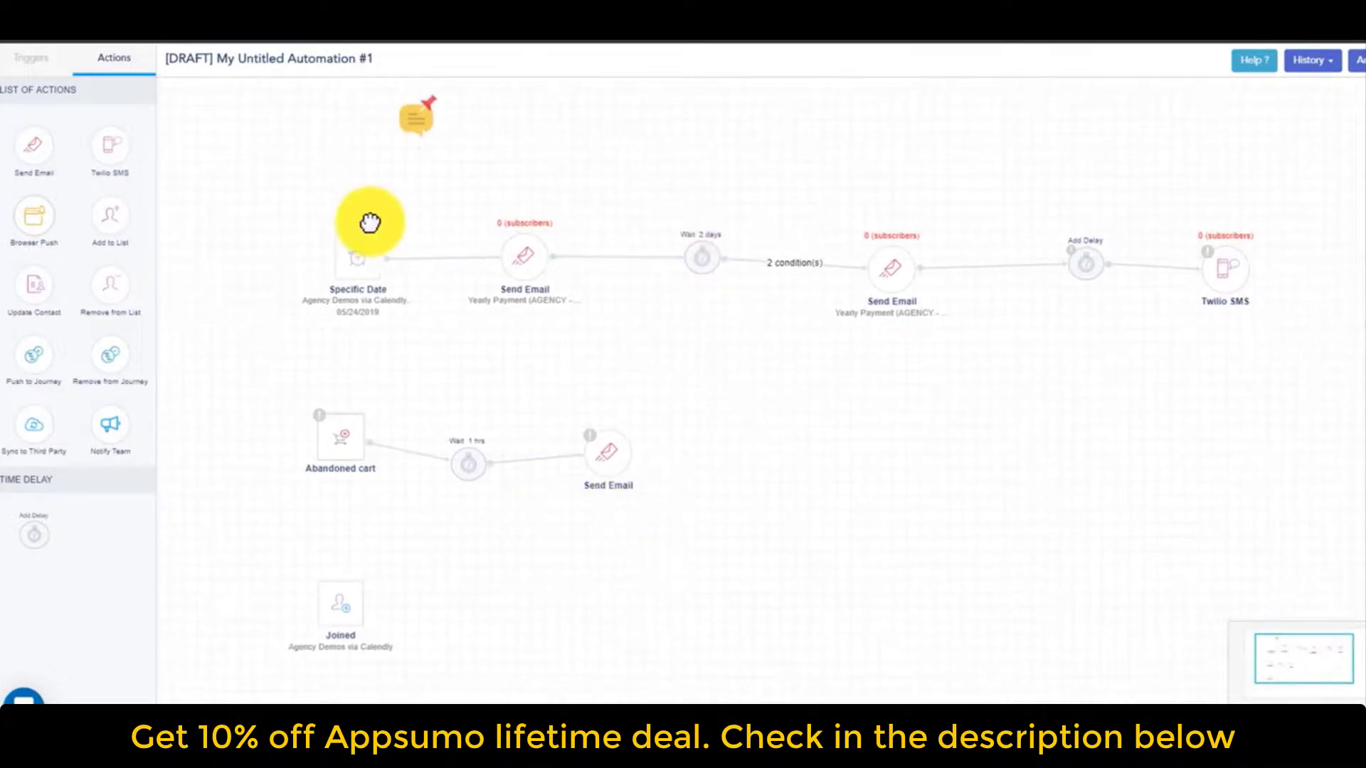
pyautogui.moveTo(1329, 191); pyautogui.dragTo(757, 398)
pyautogui.hotkey('ctrl', 'c')
pyautogui.hotkey('ctrl', 'v')
pyautogui.click(543, 266)
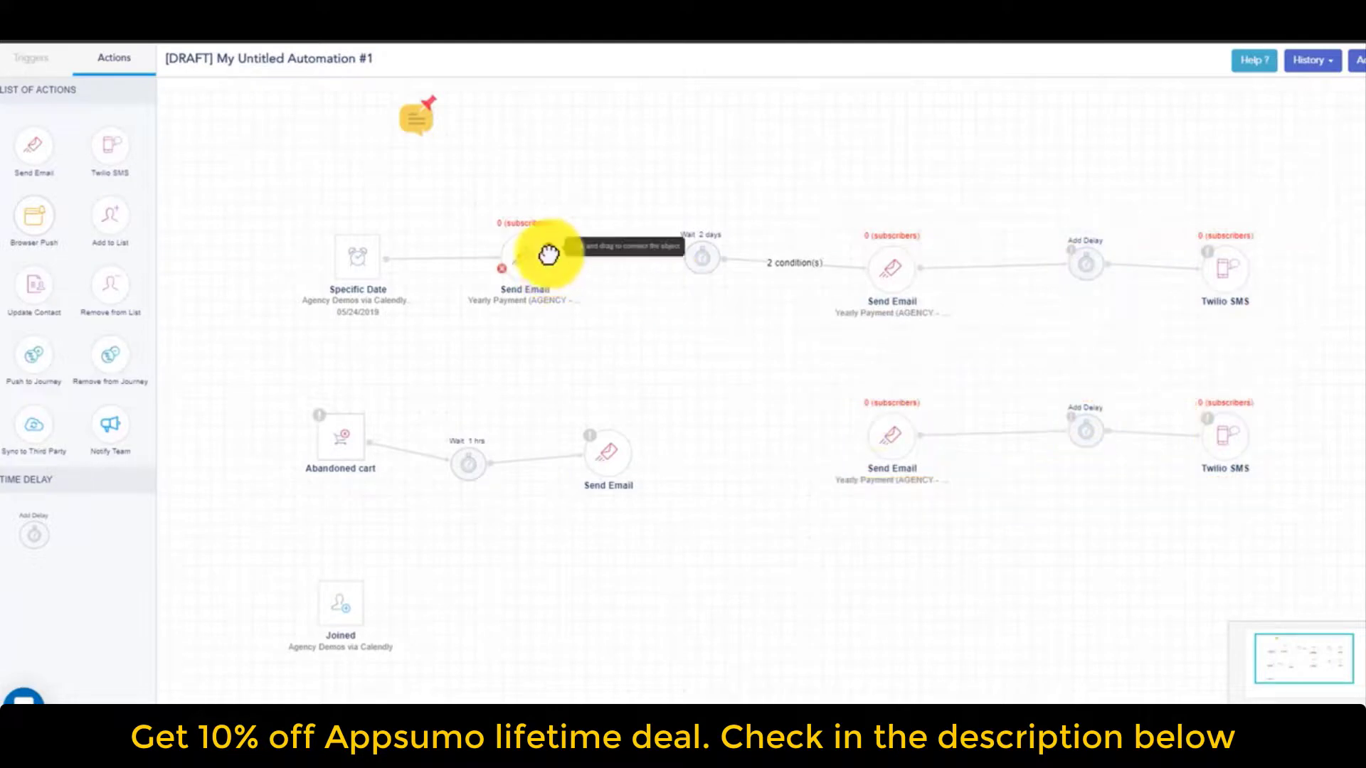